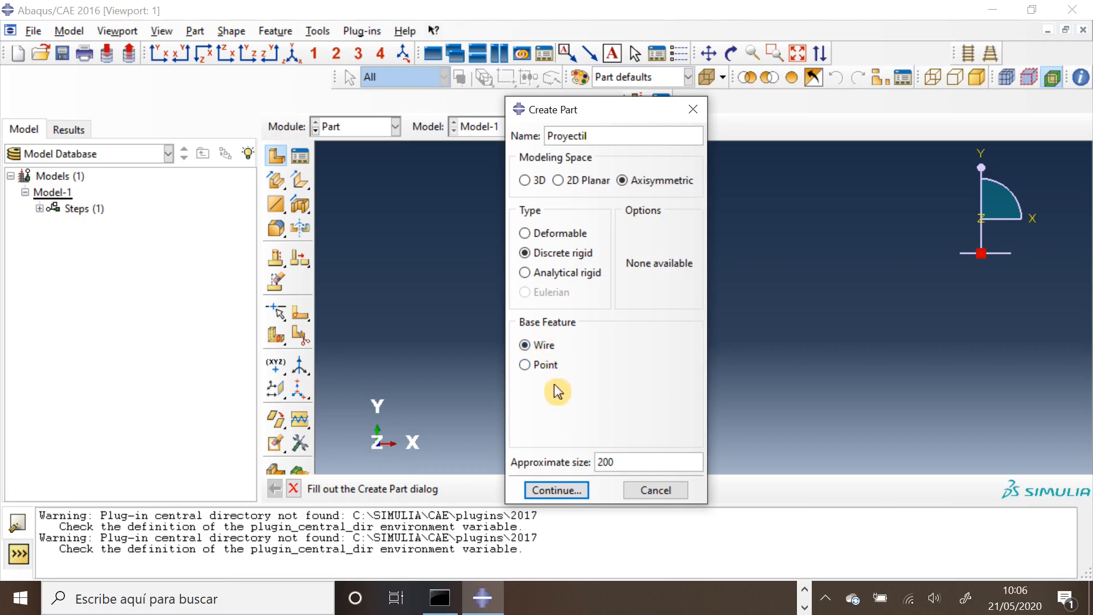
# Confirm the Proyectil axisymmetric discrete rigid wire part and sketch its tip line from 0,0 to 2.5,4
pyautogui.click(569, 490)
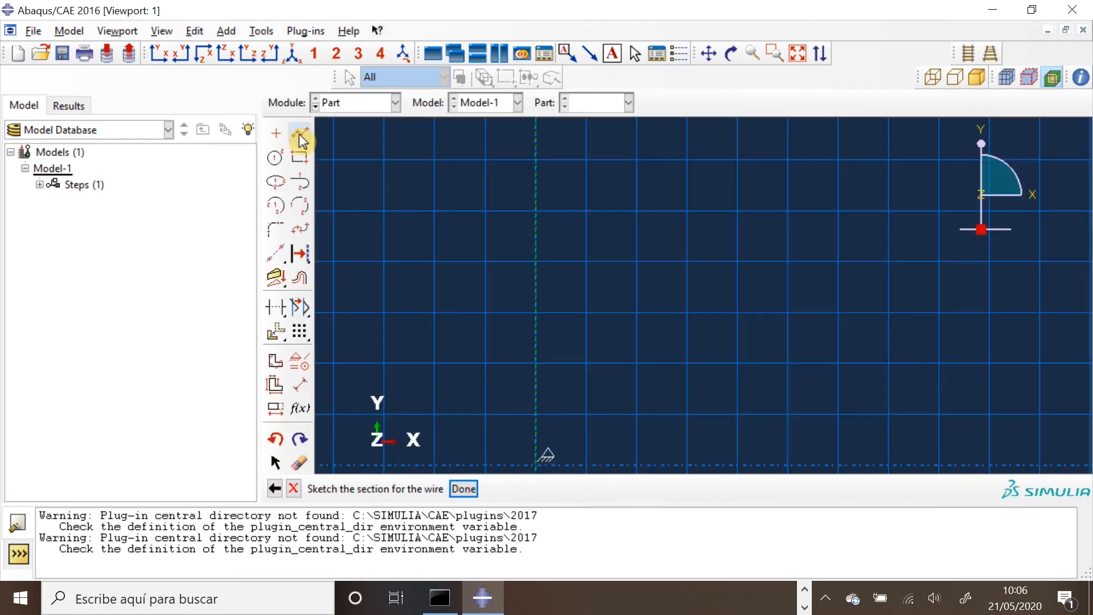
pyautogui.click(301, 137)
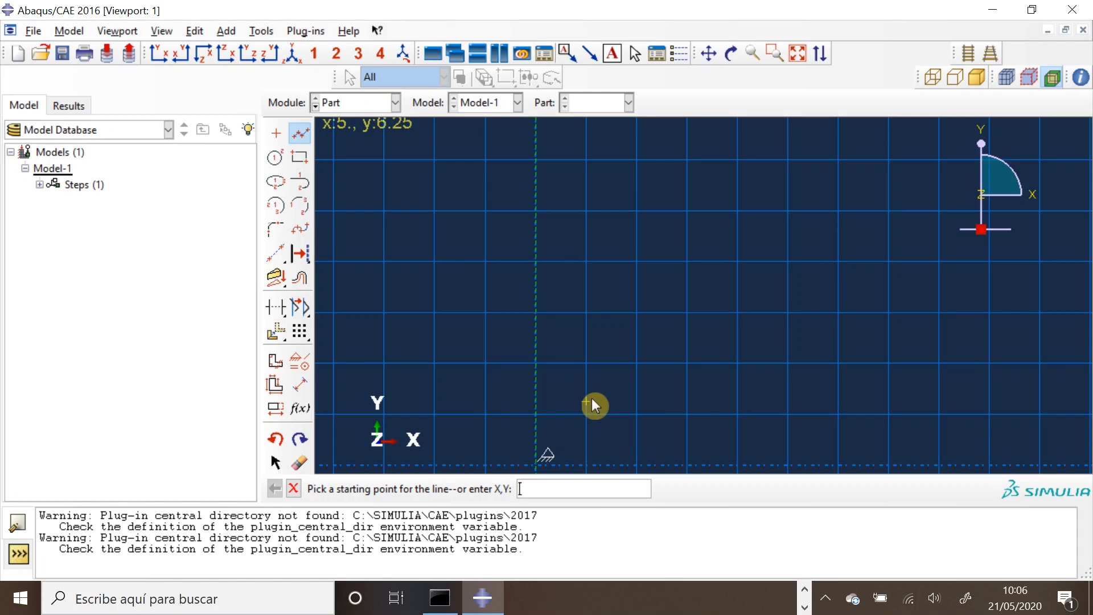
pyautogui.write('0,0')
pyautogui.press('Return')
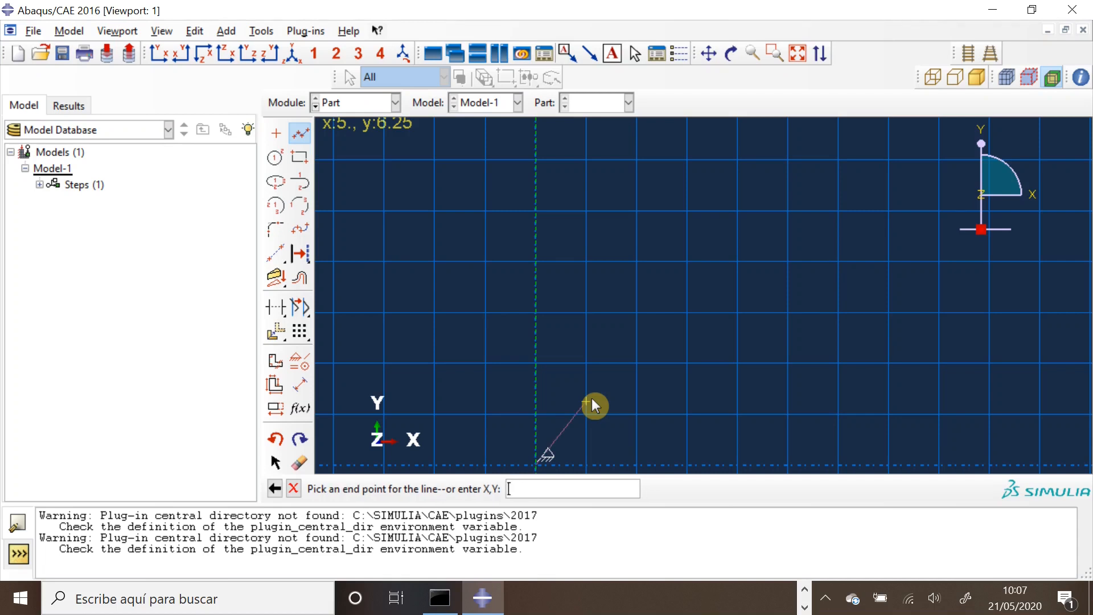
pyautogui.write('2.5,4')
pyautogui.press('Return')
# Continue the projectile profile through 2.5,12 and 0,12, close it at the origin, and finish the sketch
pyautogui.write('2')
pyautogui.write('.5')
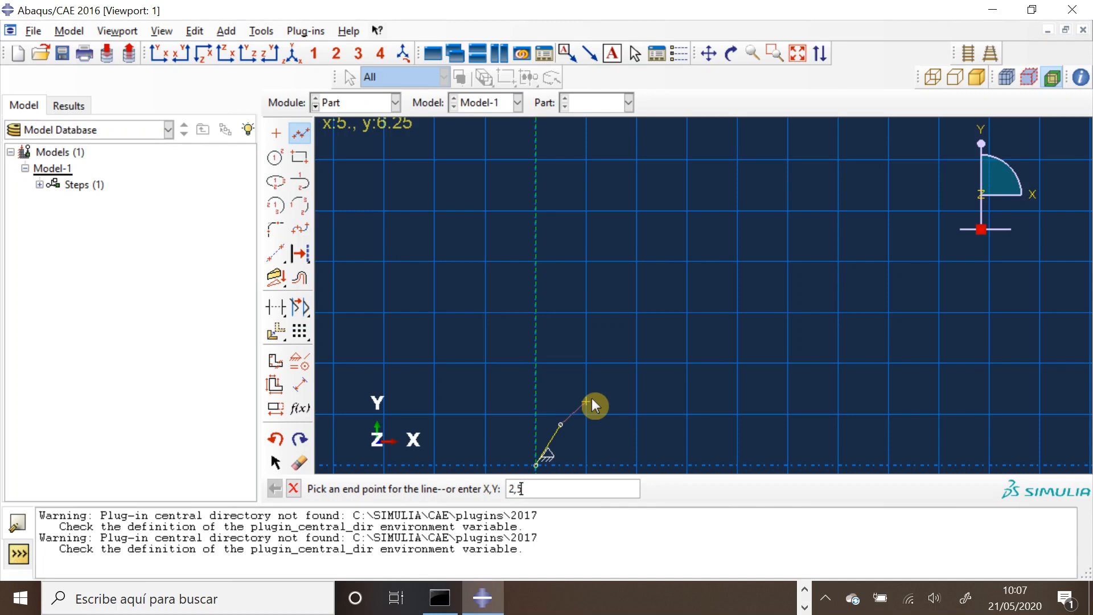
pyautogui.press('BackSpace')
pyautogui.press('BackSpace')
pyautogui.write('.5,12')
pyautogui.press('Return')
pyautogui.write('0,12')
pyautogui.press('Return')
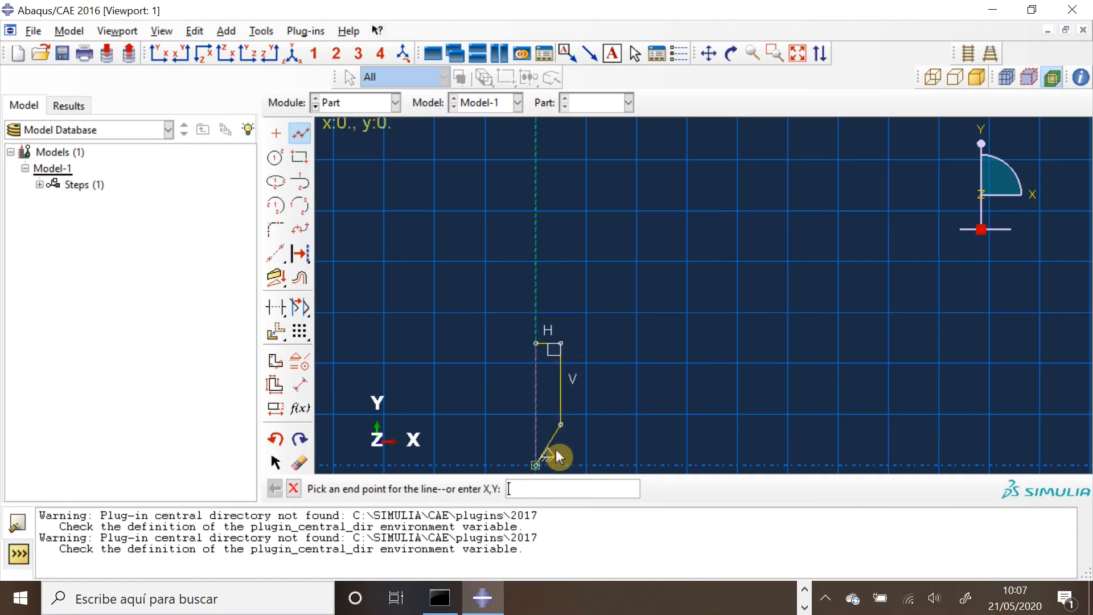
pyautogui.click(537, 464)
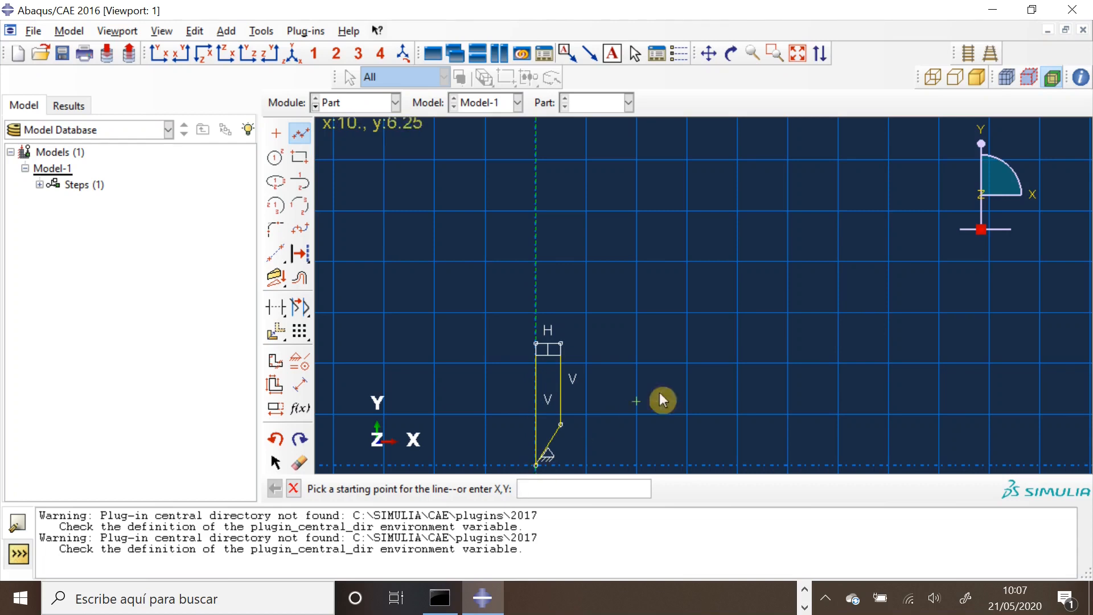
pyautogui.click(294, 488)
pyautogui.click(462, 489)
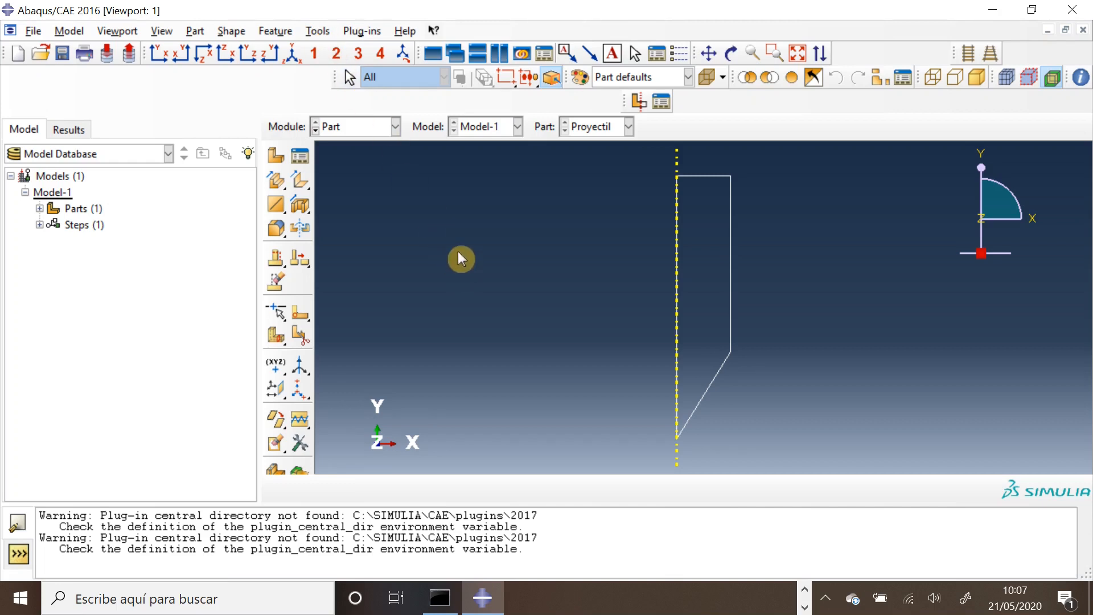
# Assign a reference point to the projectile at the upper profile corner on the symmetry axis
pyautogui.click(319, 31)
pyautogui.click(342, 63)
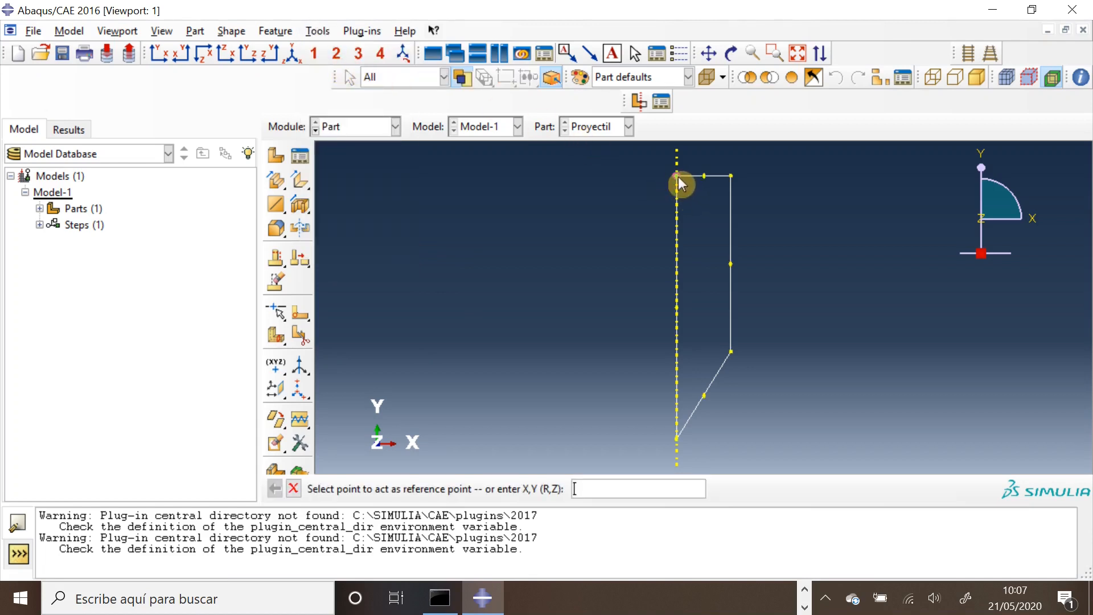
pyautogui.click(677, 176)
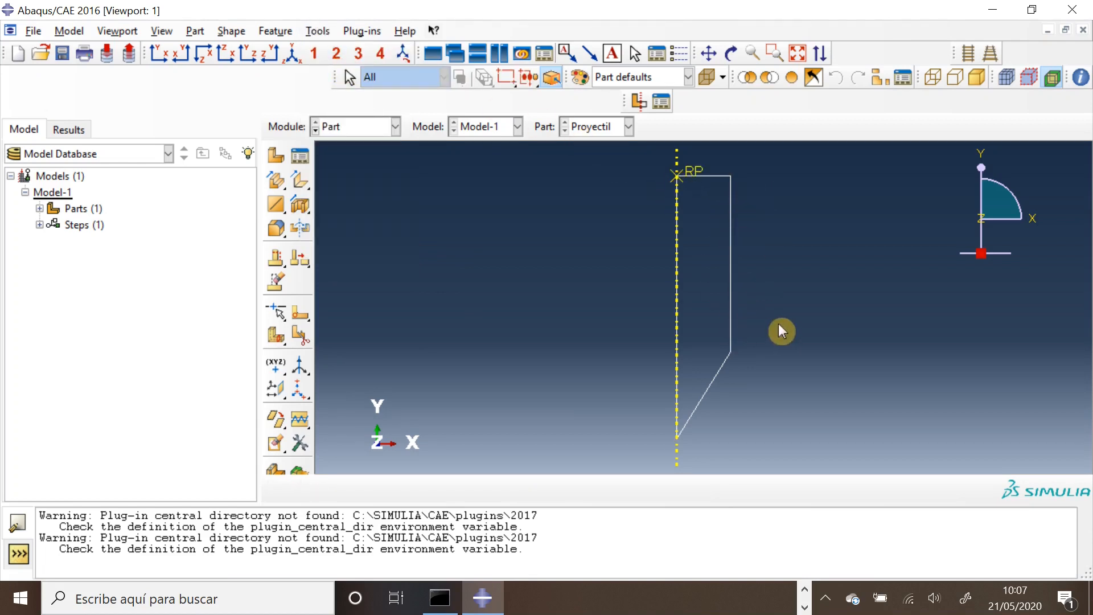
# Create a second axisymmetric part named Placa as a deformable shell with approximate size 200
pyautogui.click(275, 155)
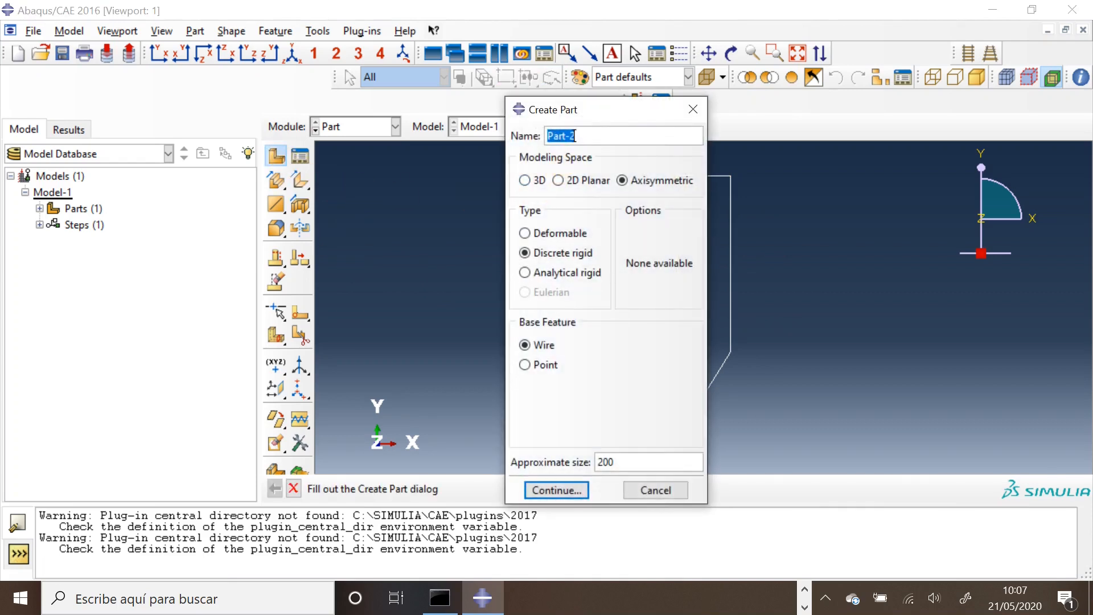
pyautogui.write('Placa')
pyautogui.press('BackSpace')
pyautogui.press('BackSpace')
pyautogui.press('BackSpace')
pyautogui.press('BackSpace')
pyautogui.write('laca')
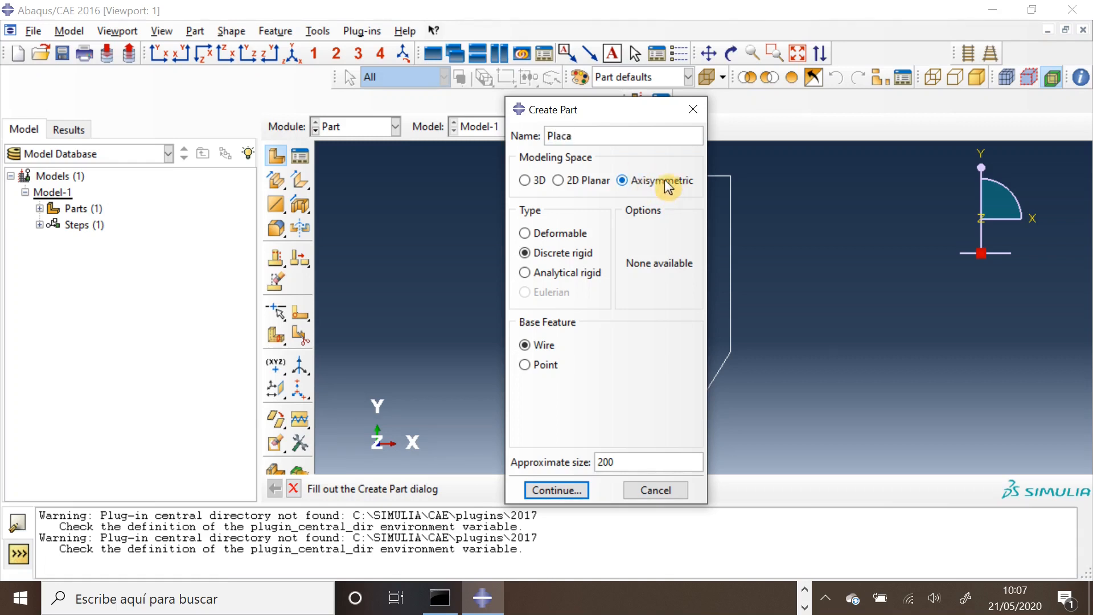
pyautogui.click(579, 236)
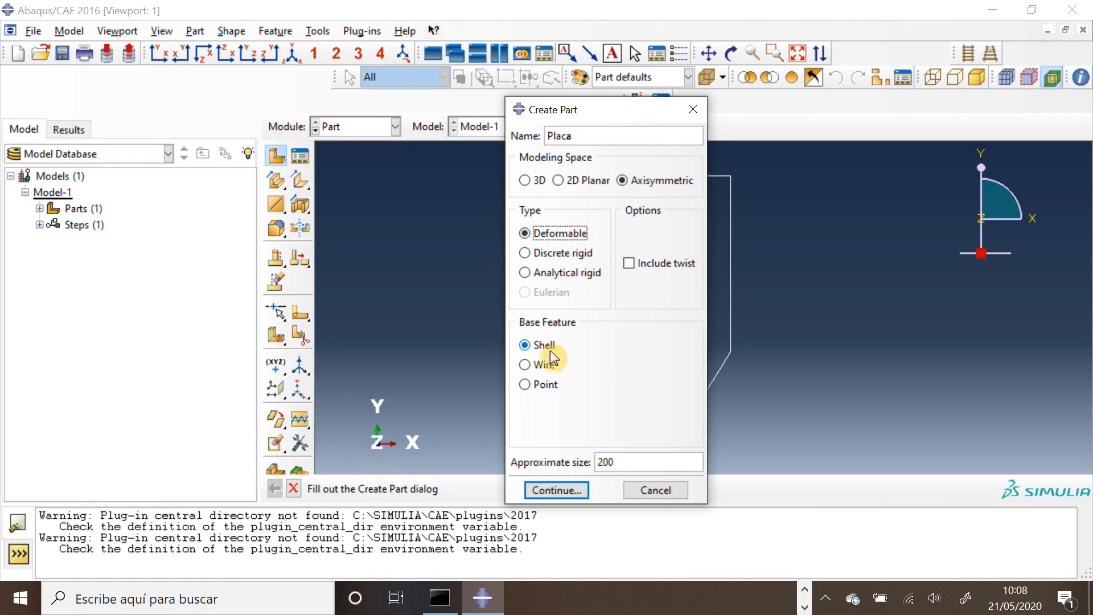
pyautogui.click(567, 491)
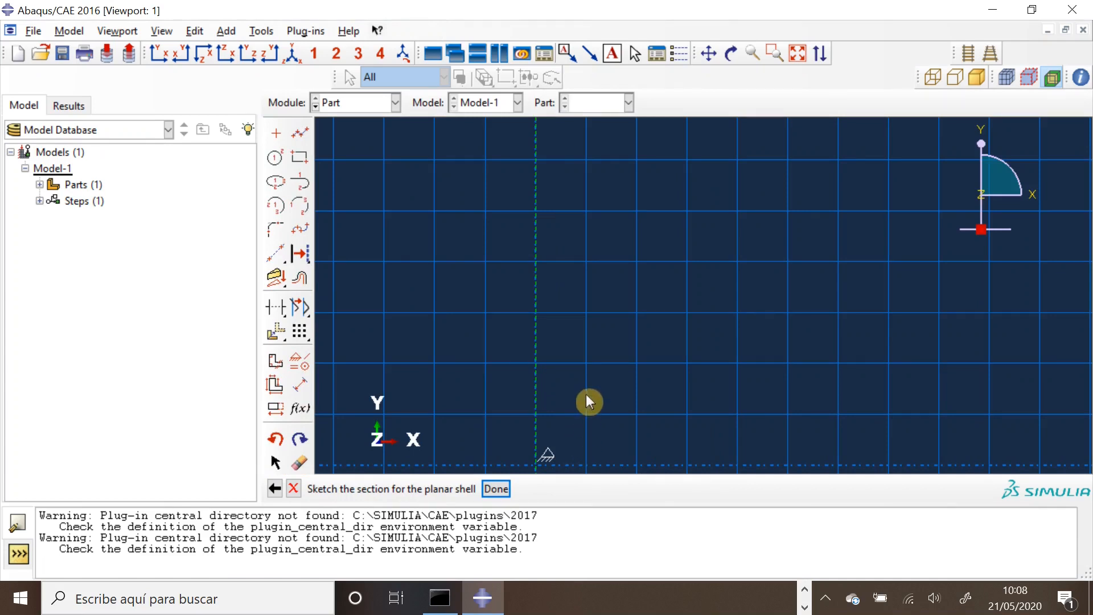
# Sketch the plate section as a rectangle from 0,0 to 125,2.5 and finish the sketch
pyautogui.click(301, 159)
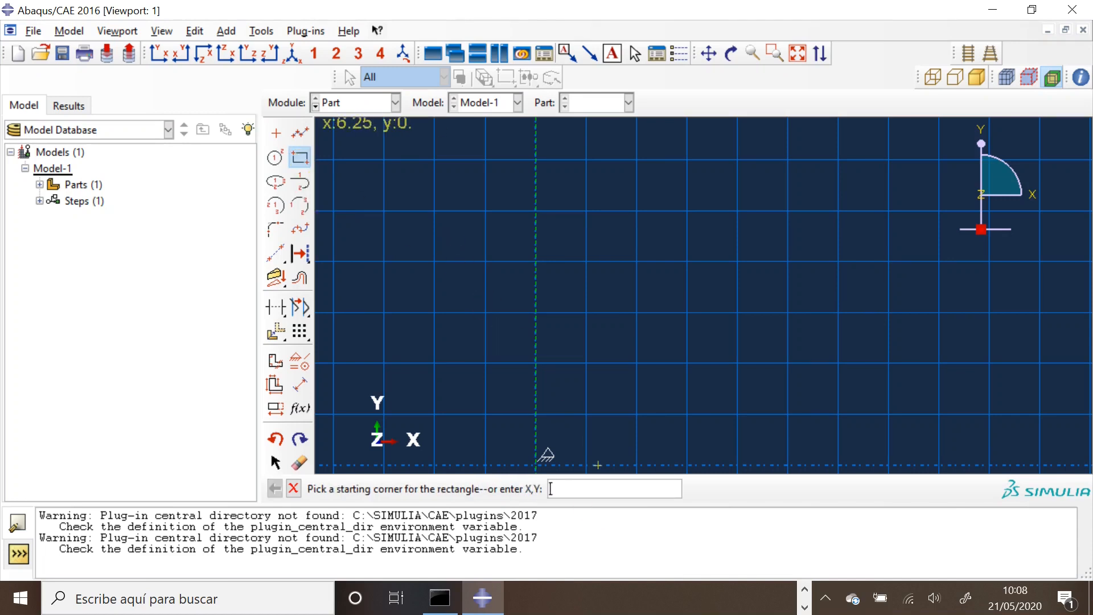
pyautogui.write('0,0')
pyautogui.press('Return')
pyautogui.write('125,2.5')
pyautogui.press('Return')
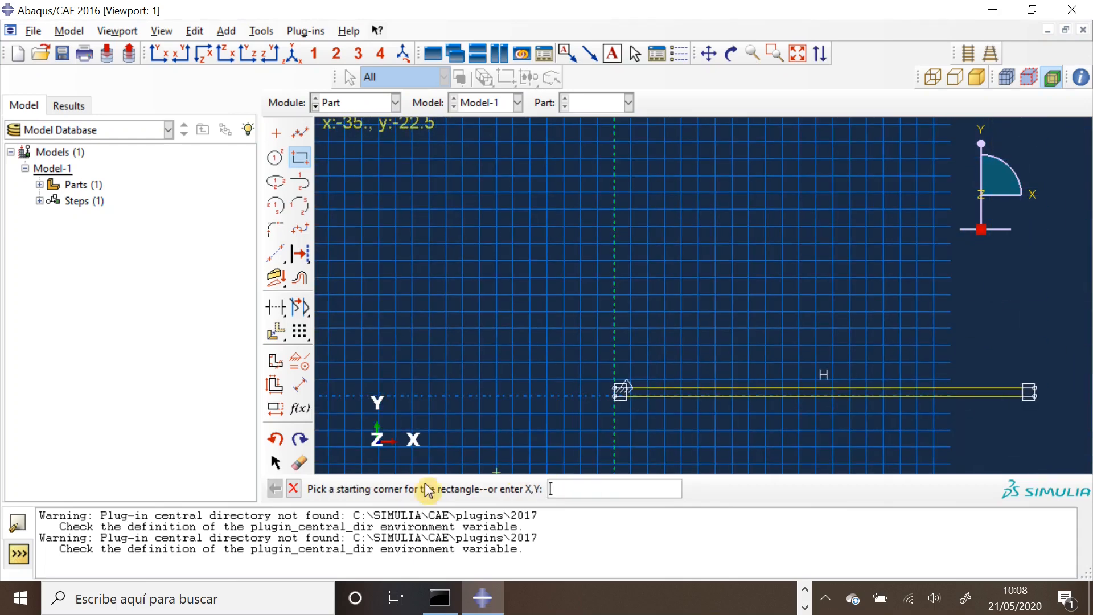
pyautogui.click(293, 489)
pyautogui.click(494, 488)
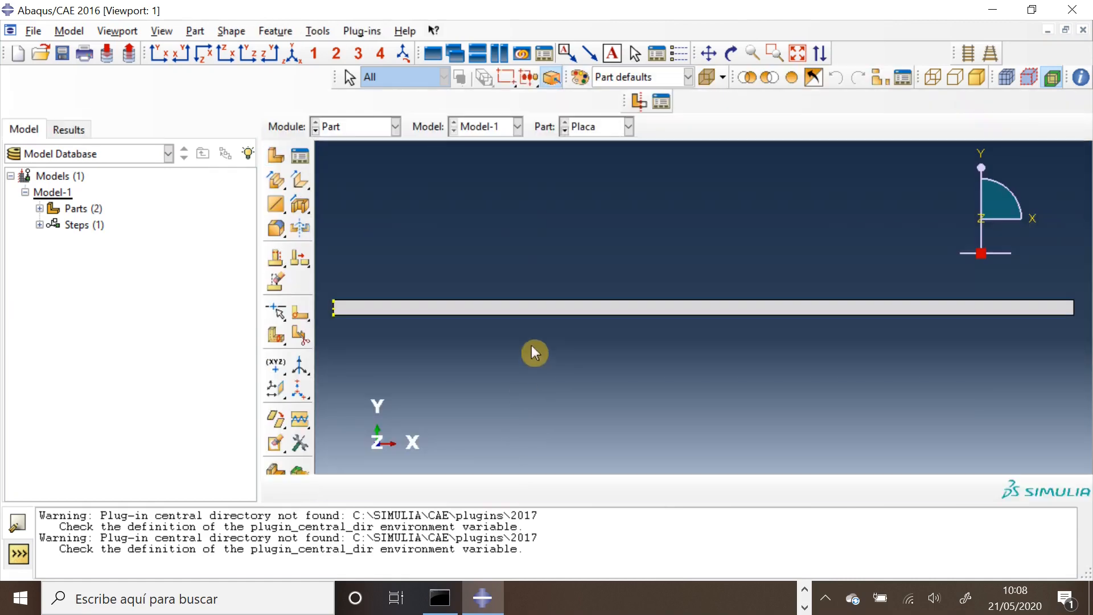
# Switch to the Property module and start a new material named Alu-2024-T351
pyautogui.click(380, 127)
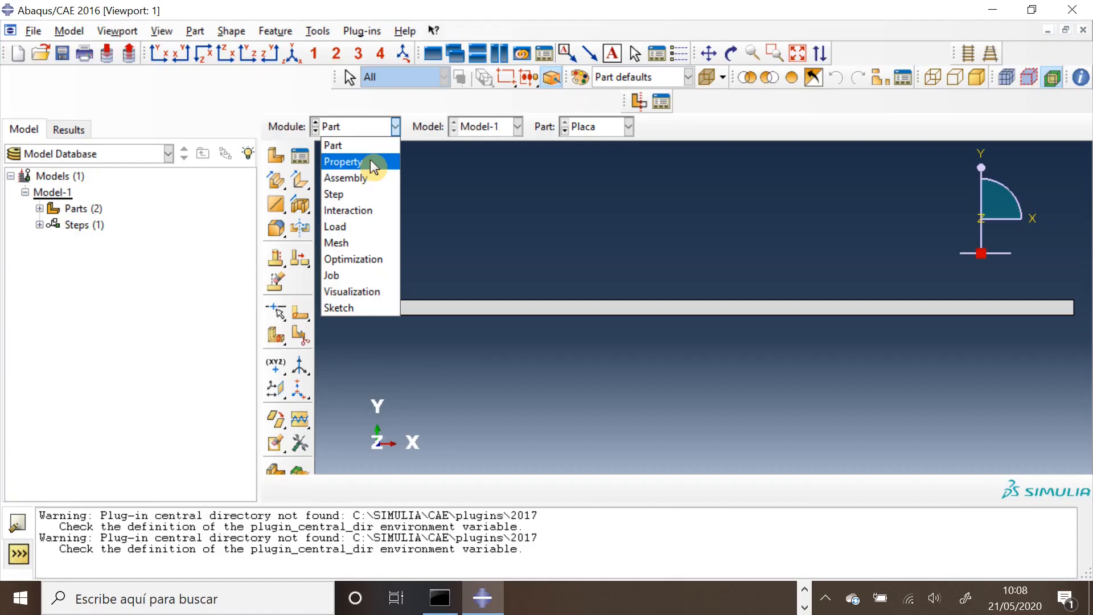
pyautogui.click(371, 162)
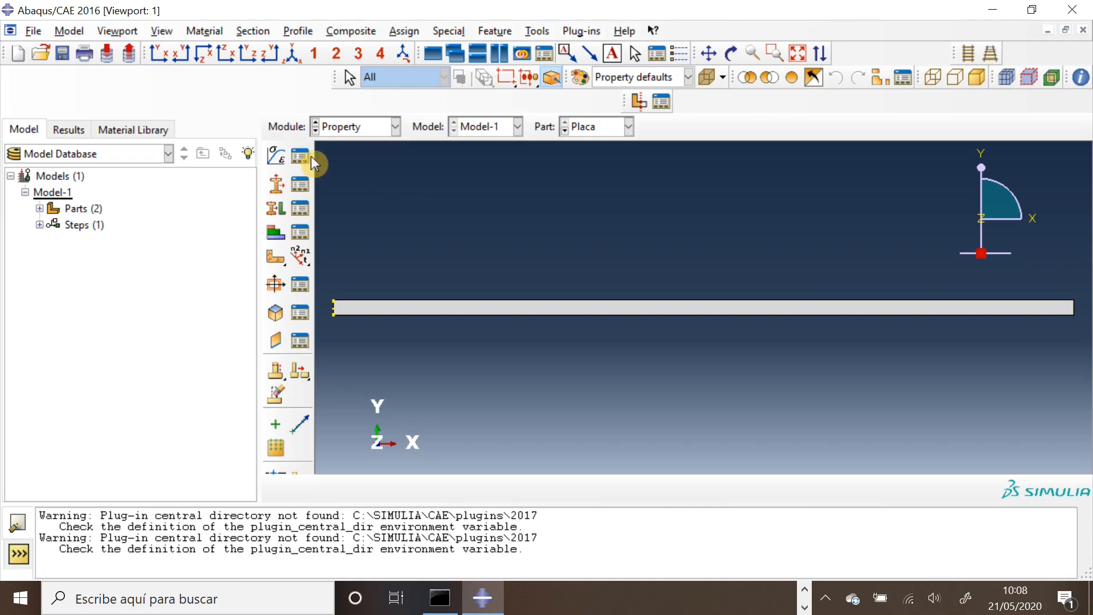
pyautogui.click(278, 157)
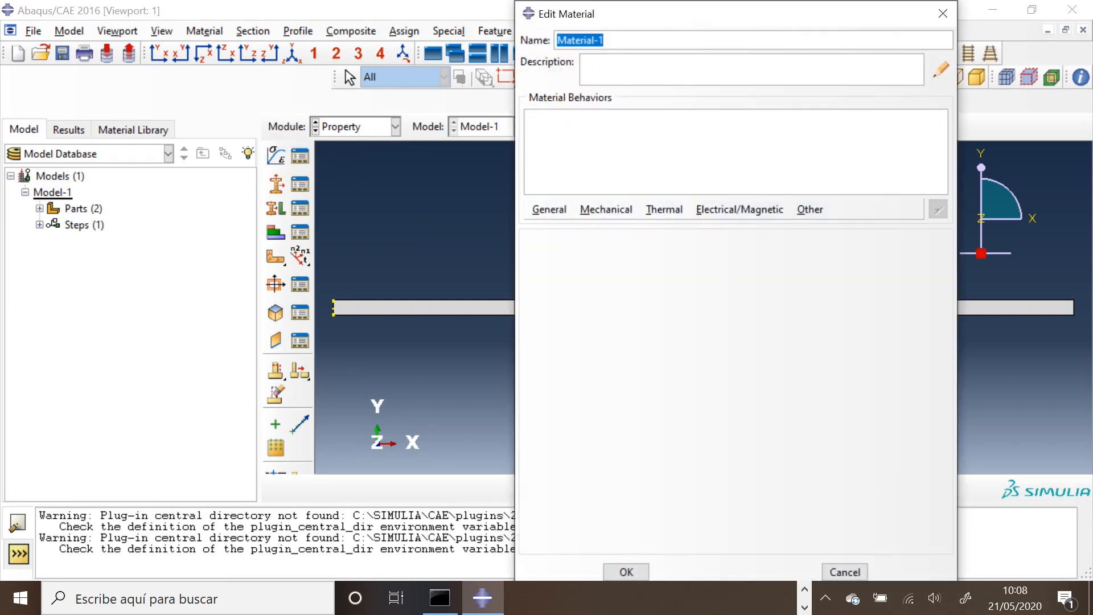
pyautogui.write('Al')
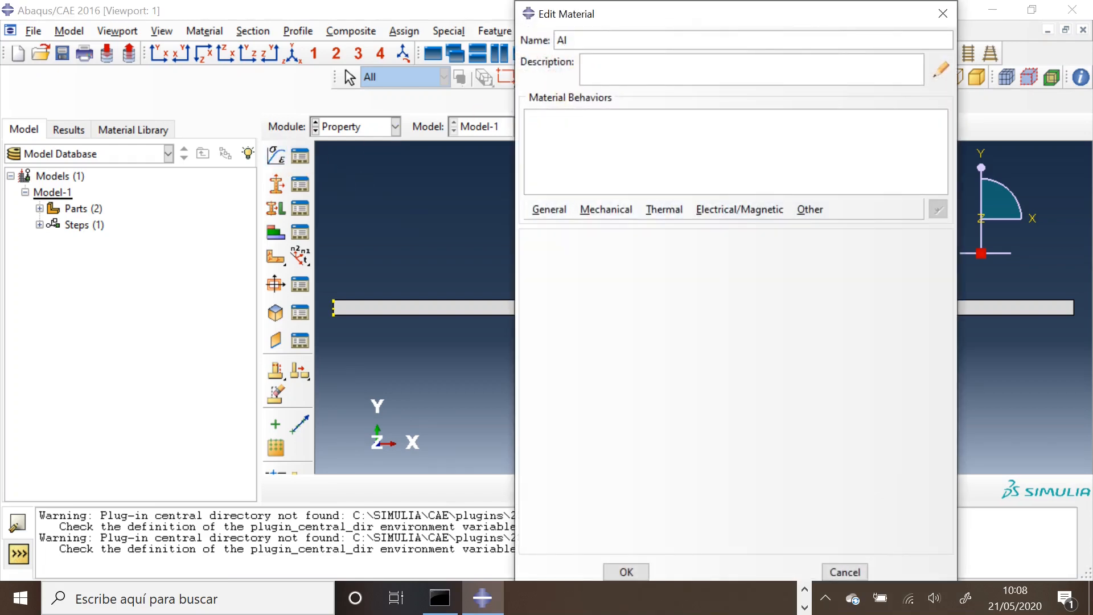
pyautogui.write('u-2024-T351')
# Add a uniform mass density of 2.77e-9 to the aluminium material
pyautogui.click(546, 217)
pyautogui.click(560, 224)
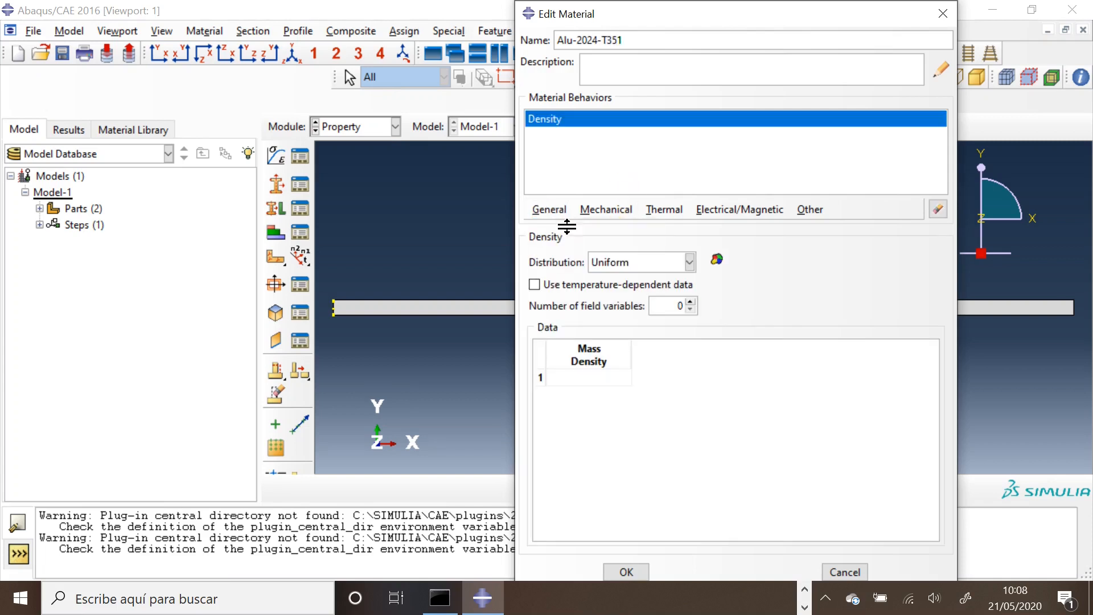
pyautogui.click(607, 380)
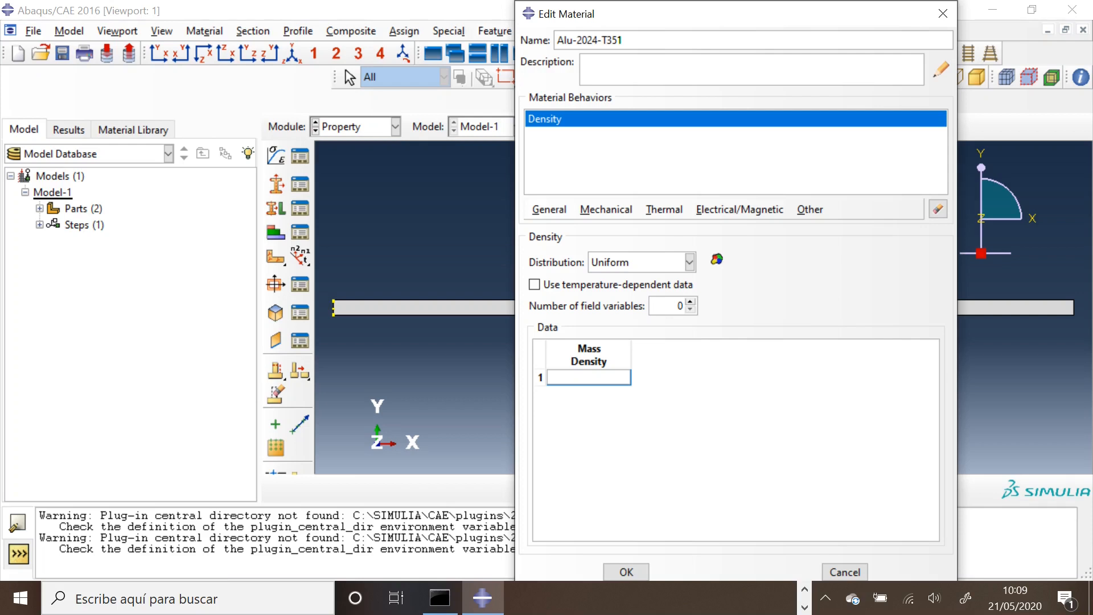
pyautogui.write('2.77e-9')
# Add isotropic elastic behavior with a Young's modulus of 73100 and a Poisson's ratio of 0.33
pyautogui.click(621, 211)
pyautogui.moveTo(628, 230)
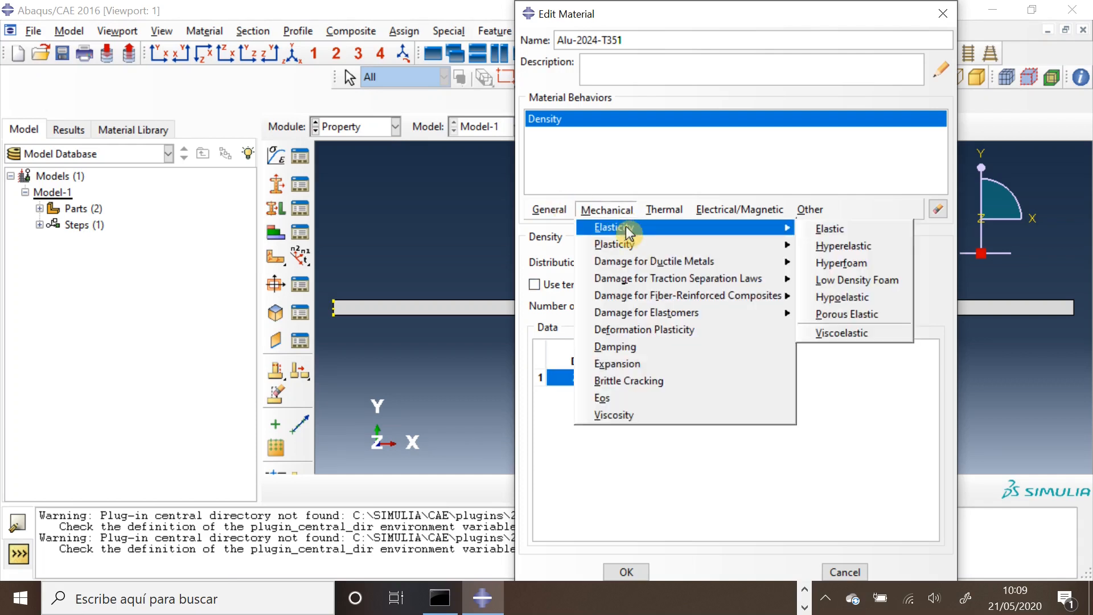
pyautogui.click(852, 231)
pyautogui.click(549, 441)
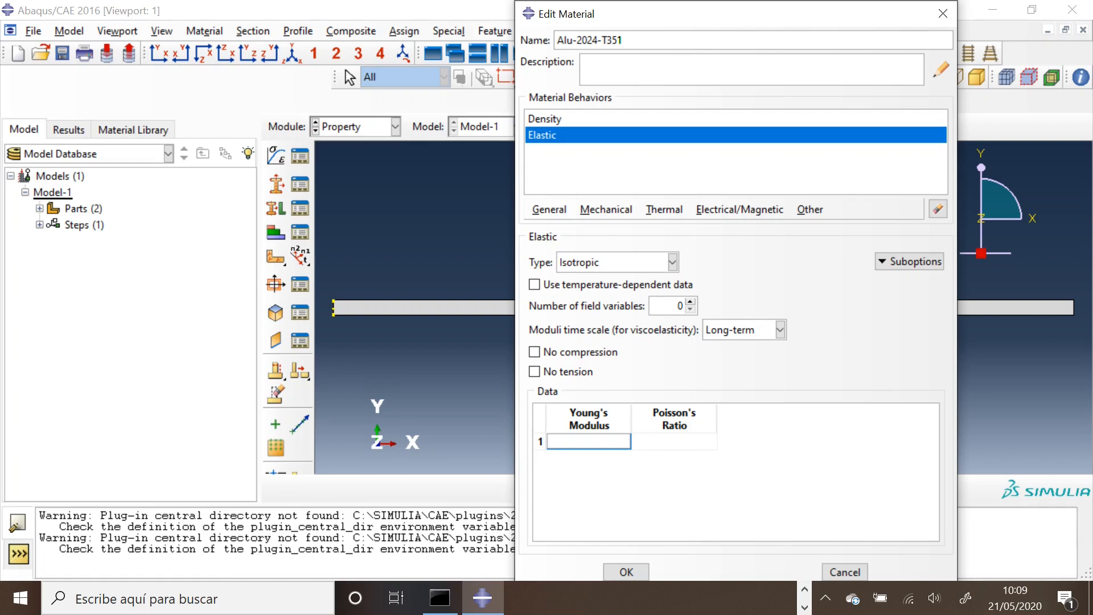
pyautogui.write('73100')
pyautogui.press('Tab')
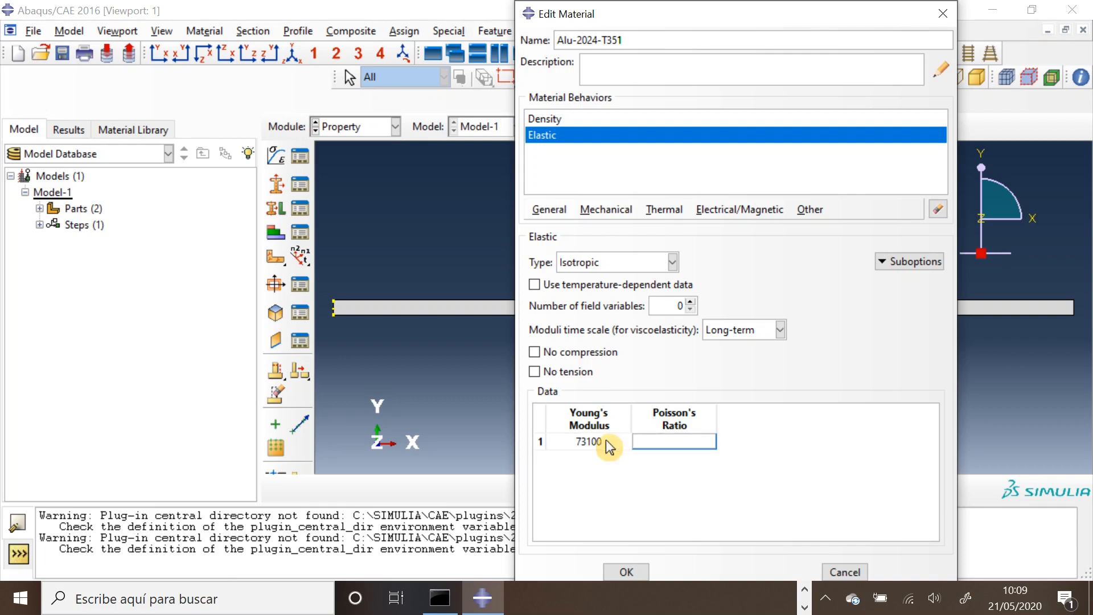
pyautogui.write('0.33')
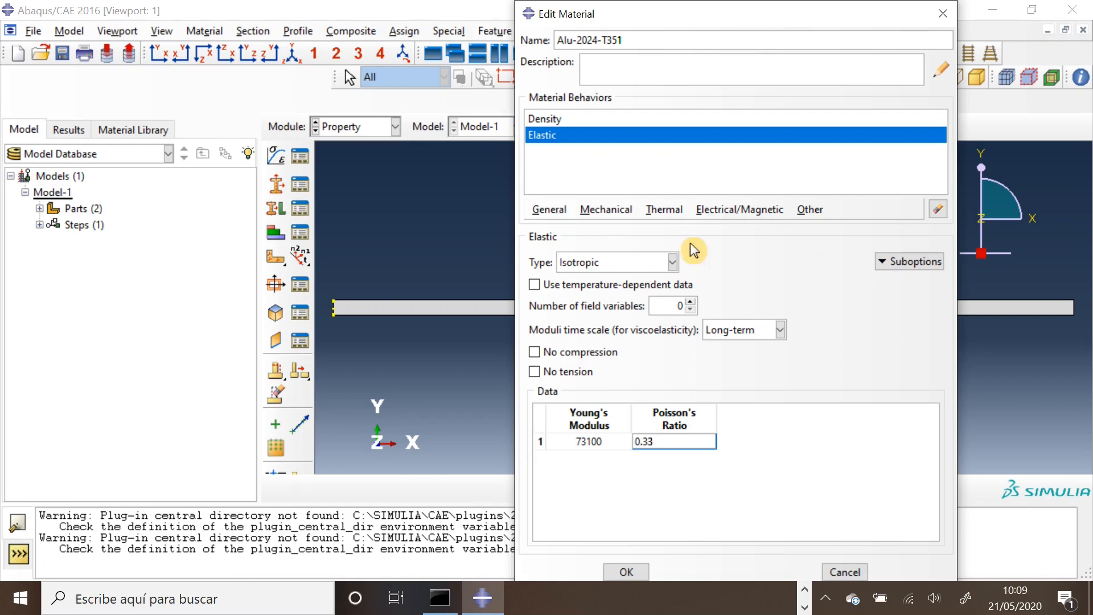
# Add plastic behavior to the aluminium material with Johnson-Cook hardening
pyautogui.click(594, 214)
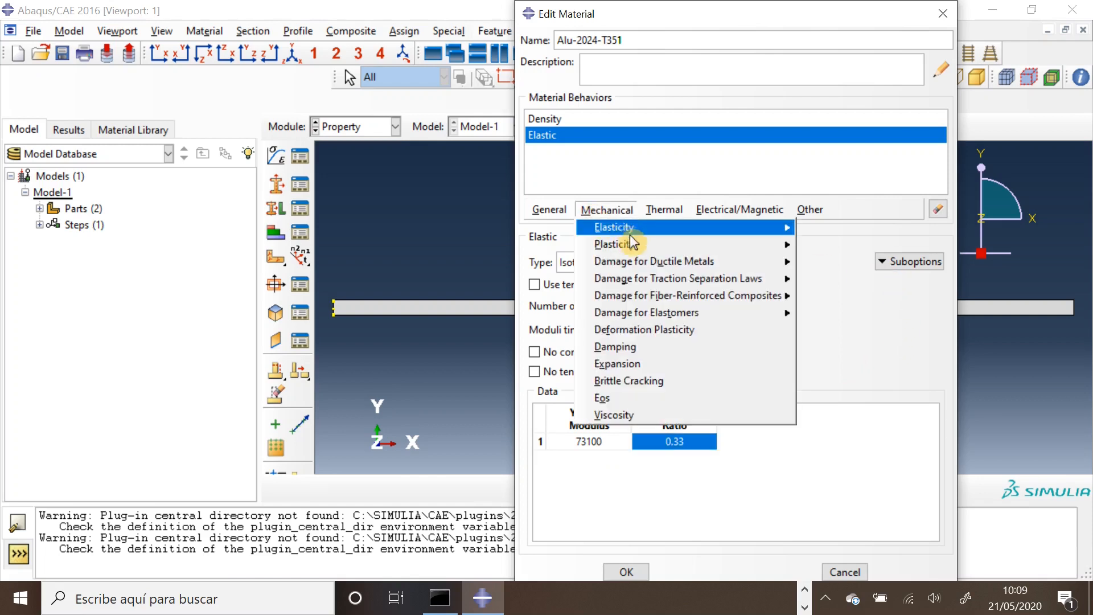
pyautogui.moveTo(766, 249)
pyautogui.click(843, 246)
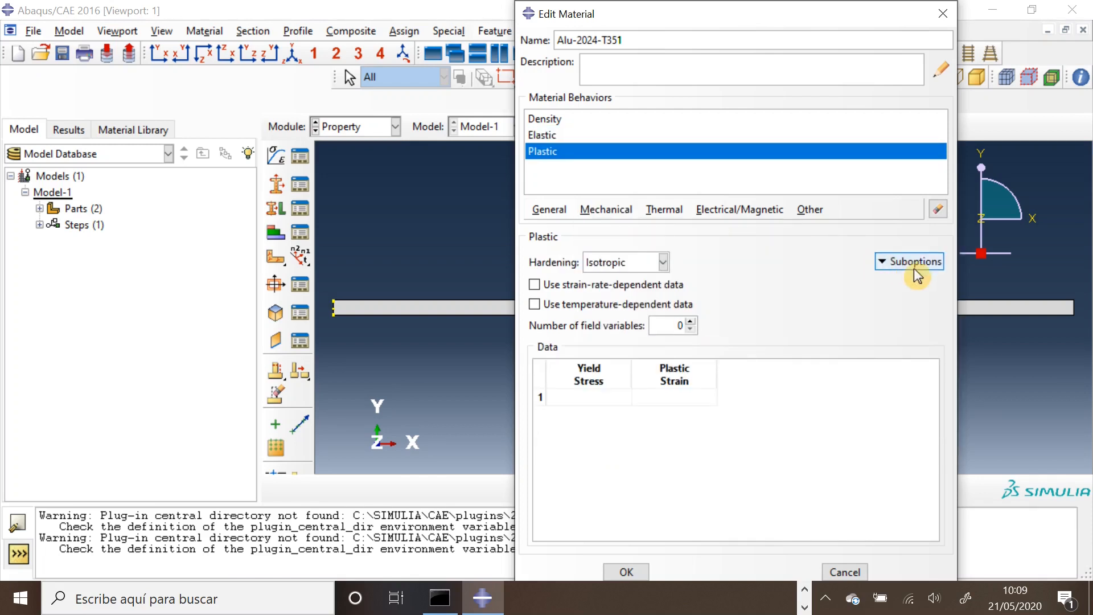
pyautogui.click(925, 263)
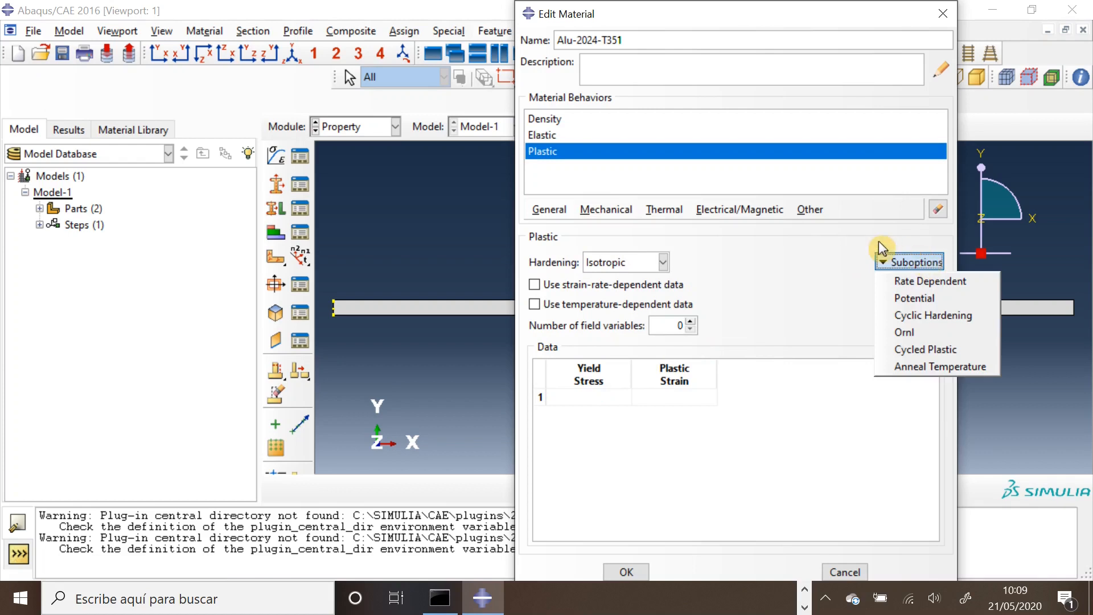
pyautogui.click(839, 249)
pyautogui.click(663, 263)
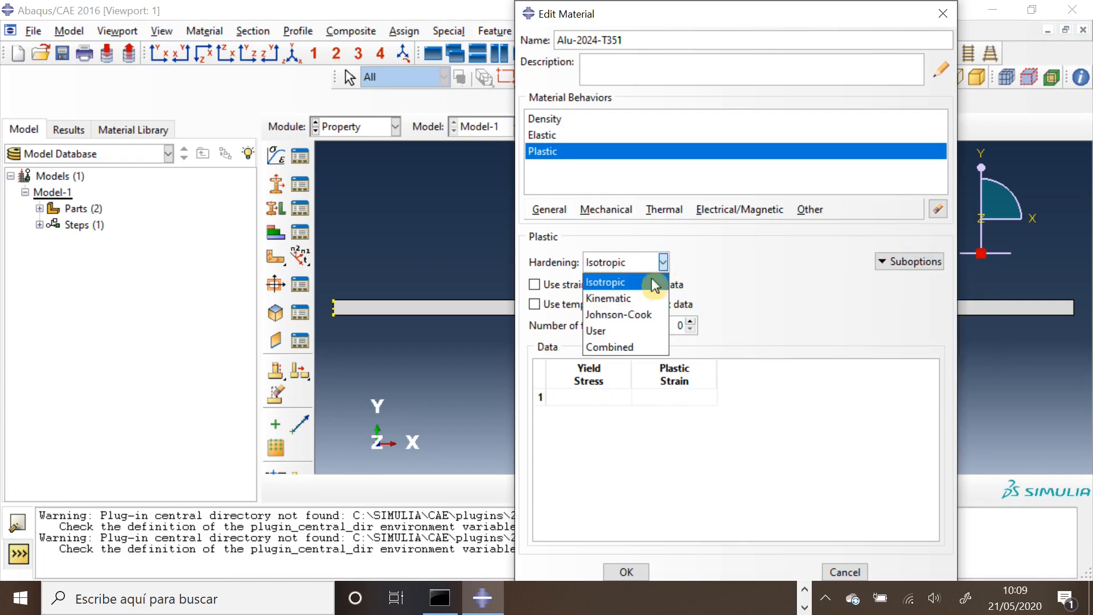
pyautogui.click(639, 312)
pyautogui.moveTo(725, 535); pyautogui.dragTo(549, 535)
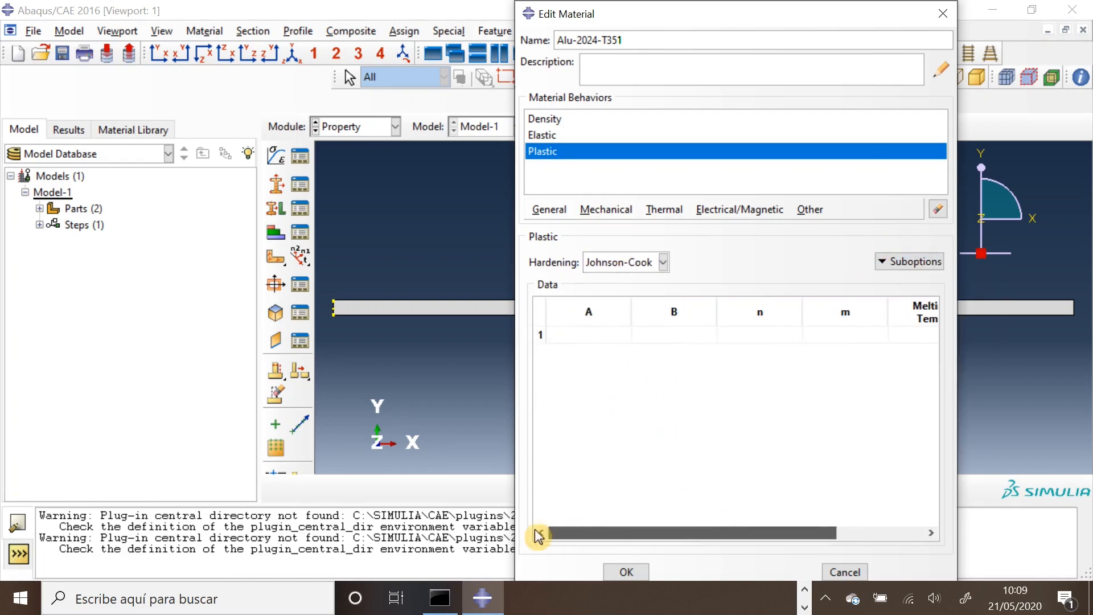
# Enter the Johnson-Cook hardening constants A 352, B 440, n 0.42 and m 1.7 for the aluminium's plastic behavior
pyautogui.click(548, 334)
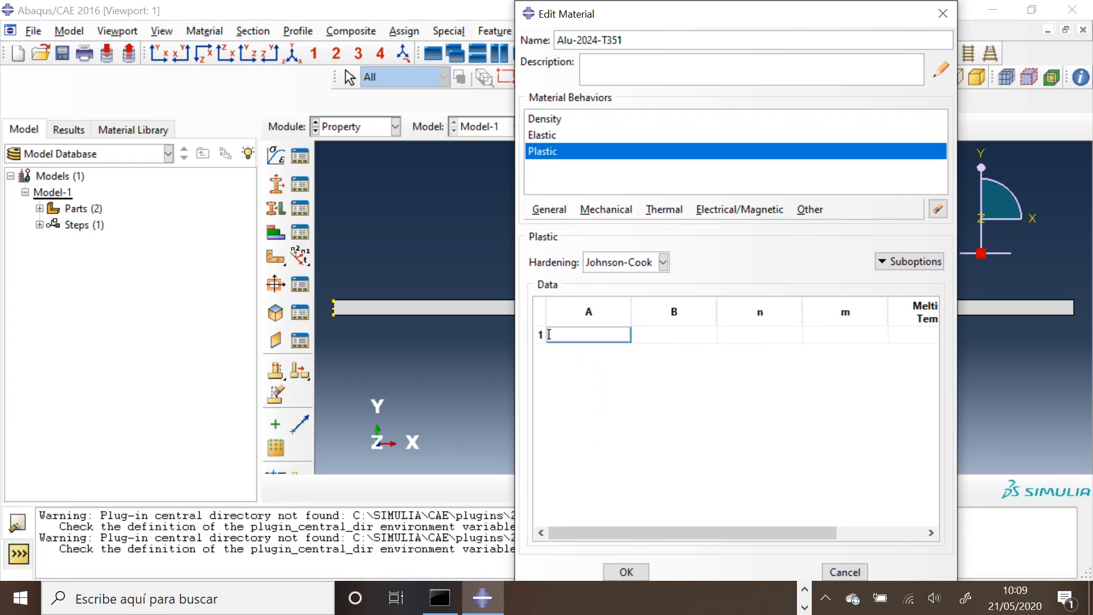
pyautogui.write('352')
pyautogui.press('Tab')
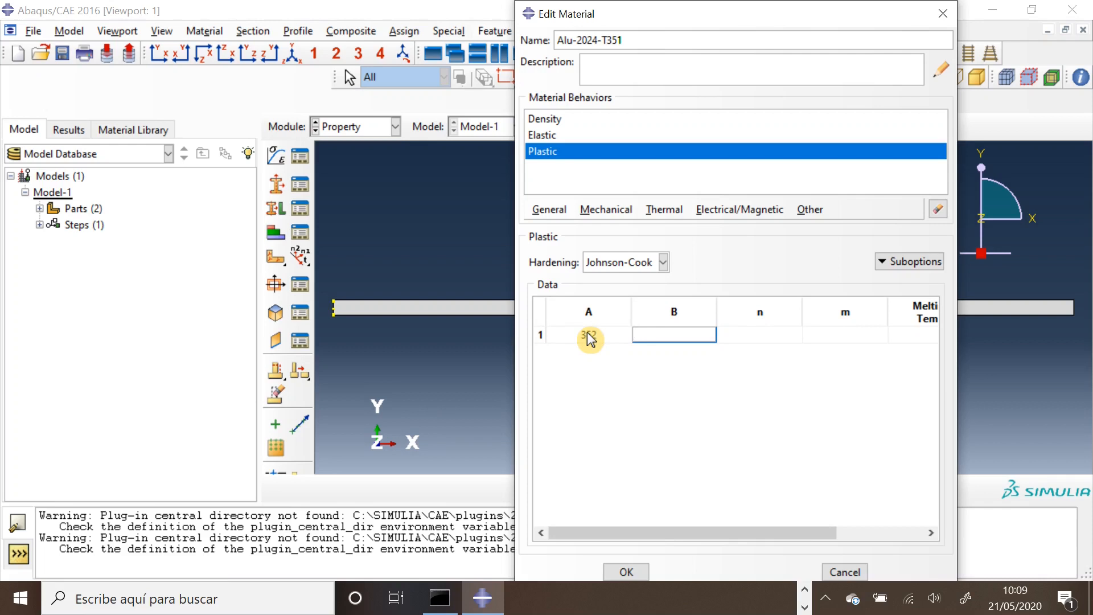
pyautogui.write('440')
pyautogui.press('Tab')
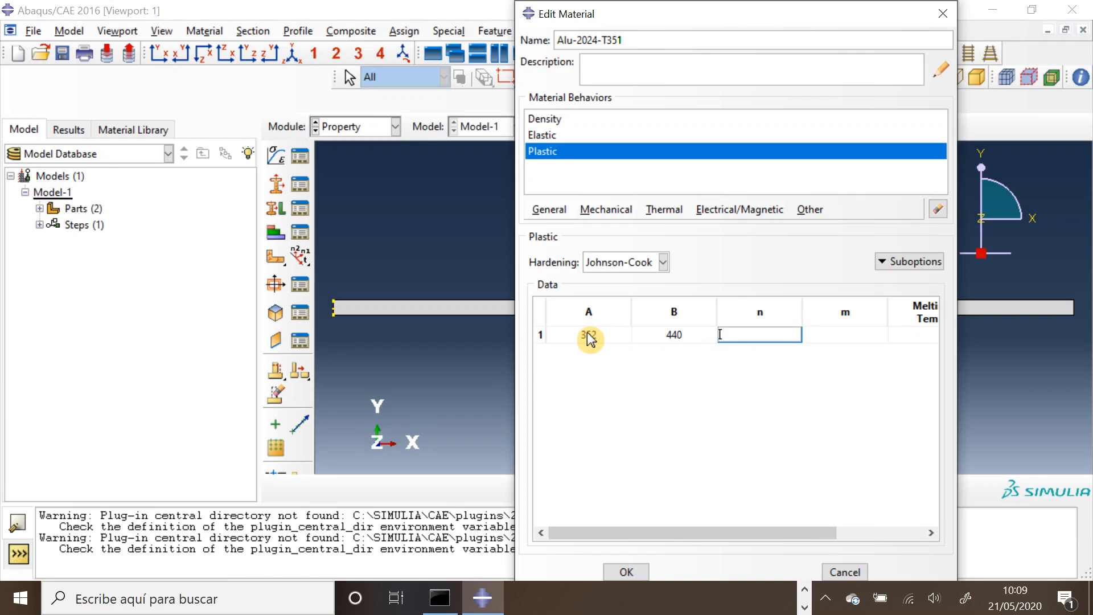
pyautogui.write('0.42')
pyautogui.press('Tab')
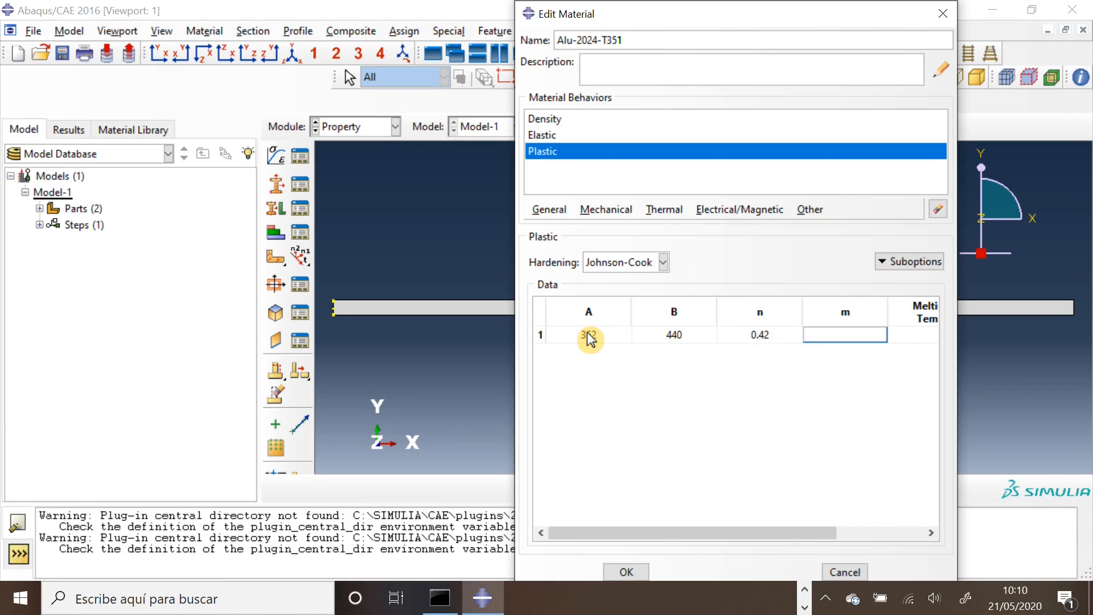
pyautogui.write('1.7')
pyautogui.press('Tab')
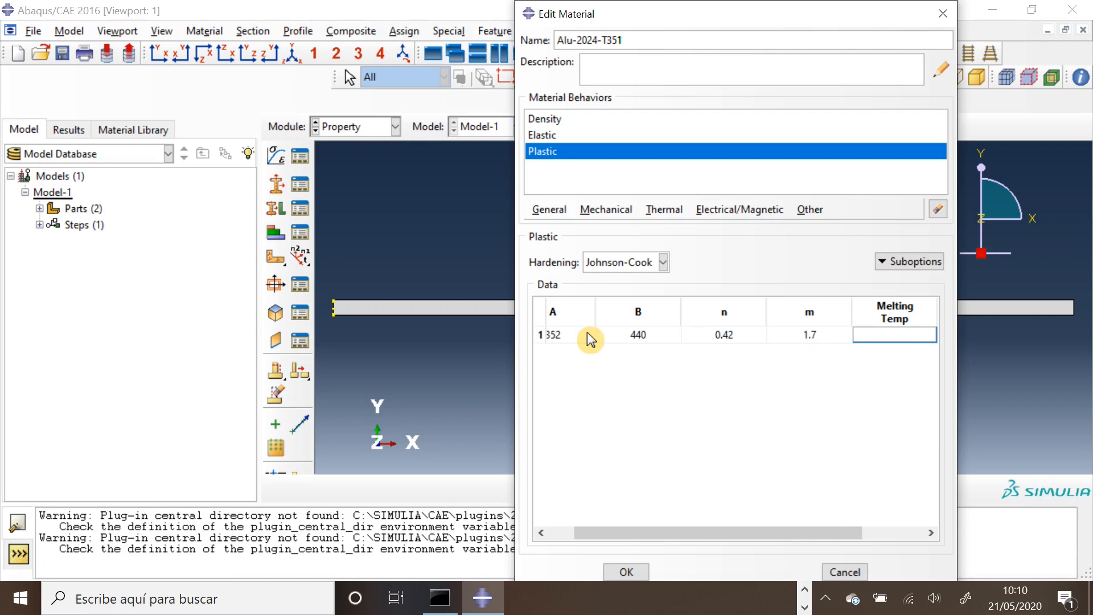
# Set the Johnson-Cook melting temperature to 775 and the transition temperature to 293
pyautogui.write('775')
pyautogui.press('Tab')
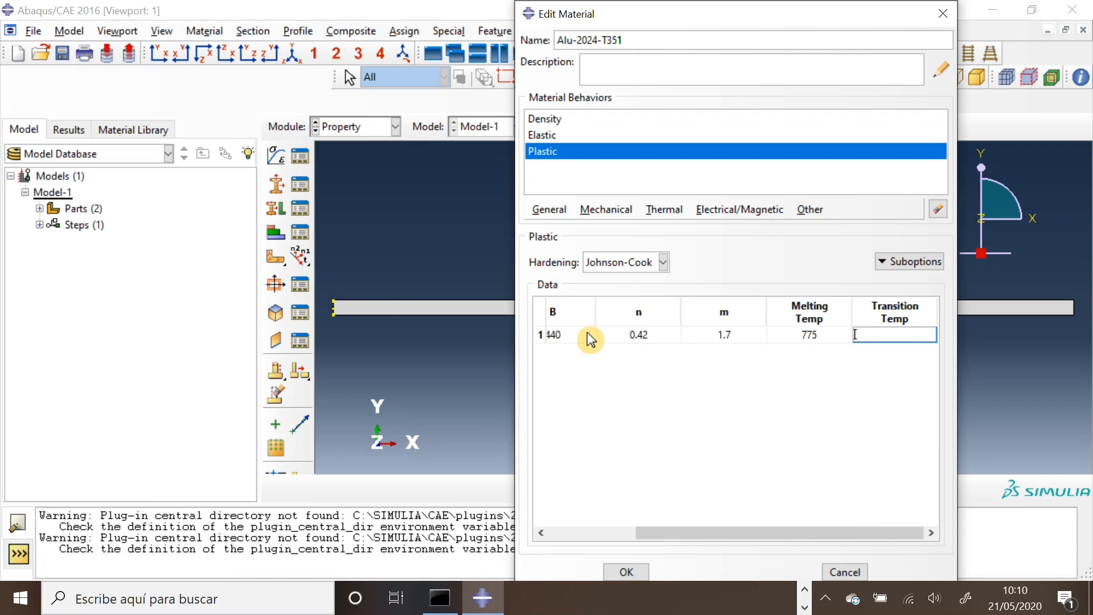
pyautogui.write('293')
pyautogui.hotkey('shift', 'Home')
# Add Johnson-Cook rate dependence to the plastic behavior with C 0.0083 and epsilon dot zero 3.34e-4
pyautogui.click(919, 265)
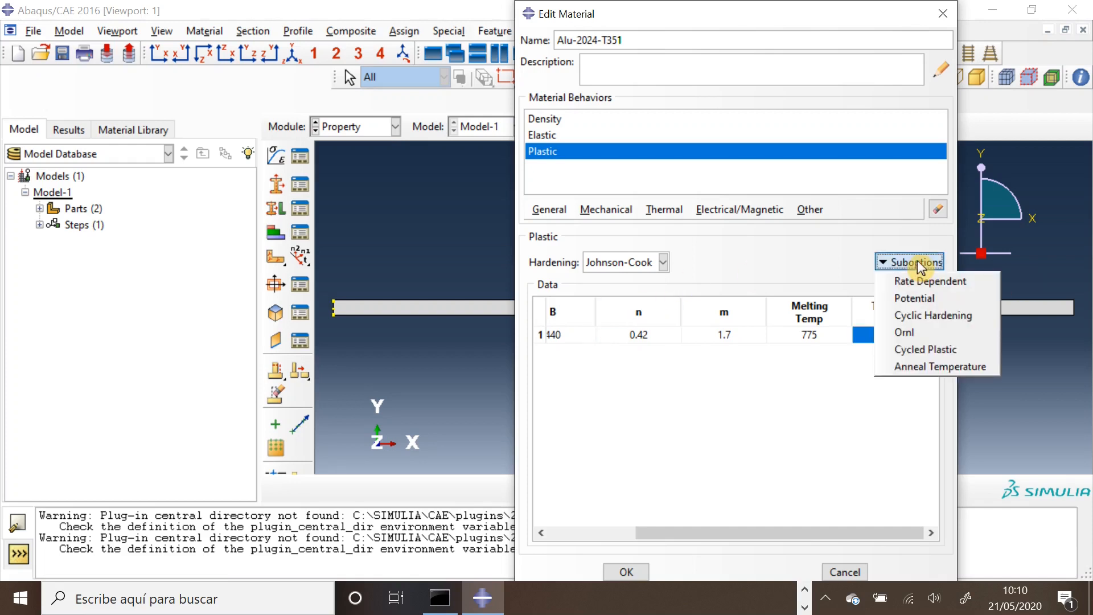
pyautogui.click(963, 289)
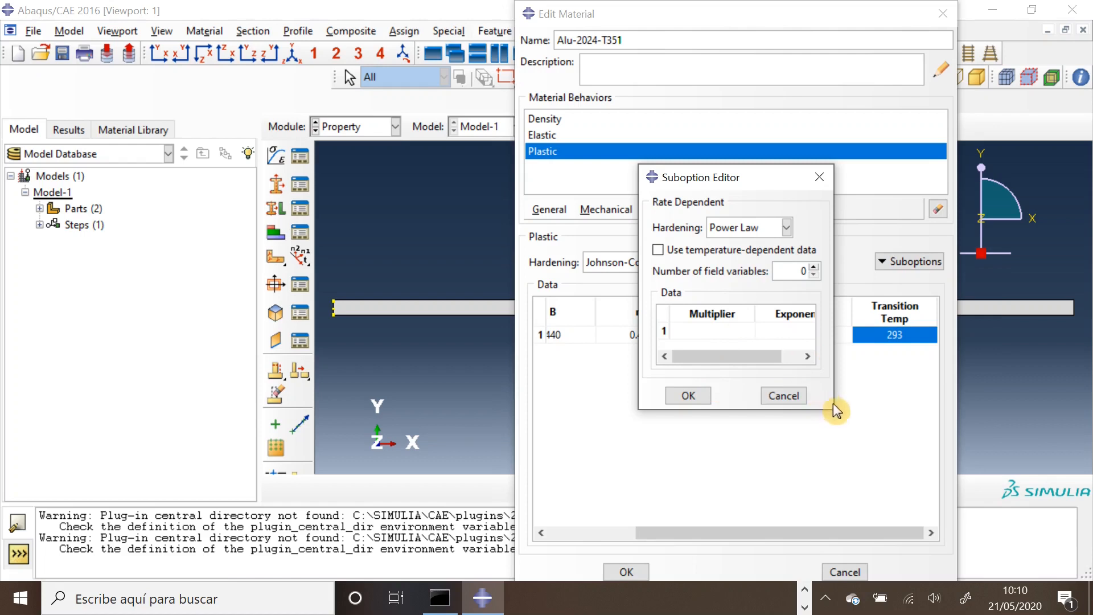
pyautogui.moveTo(833, 408); pyautogui.dragTo(966, 408)
pyautogui.click(773, 229)
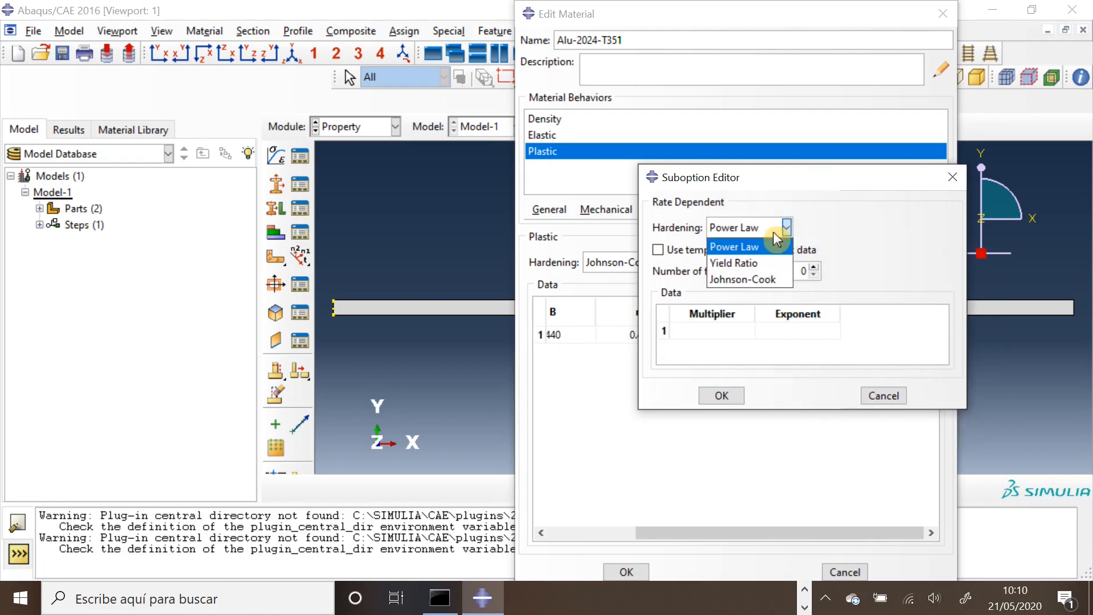
pyautogui.click(769, 276)
pyautogui.click(718, 331)
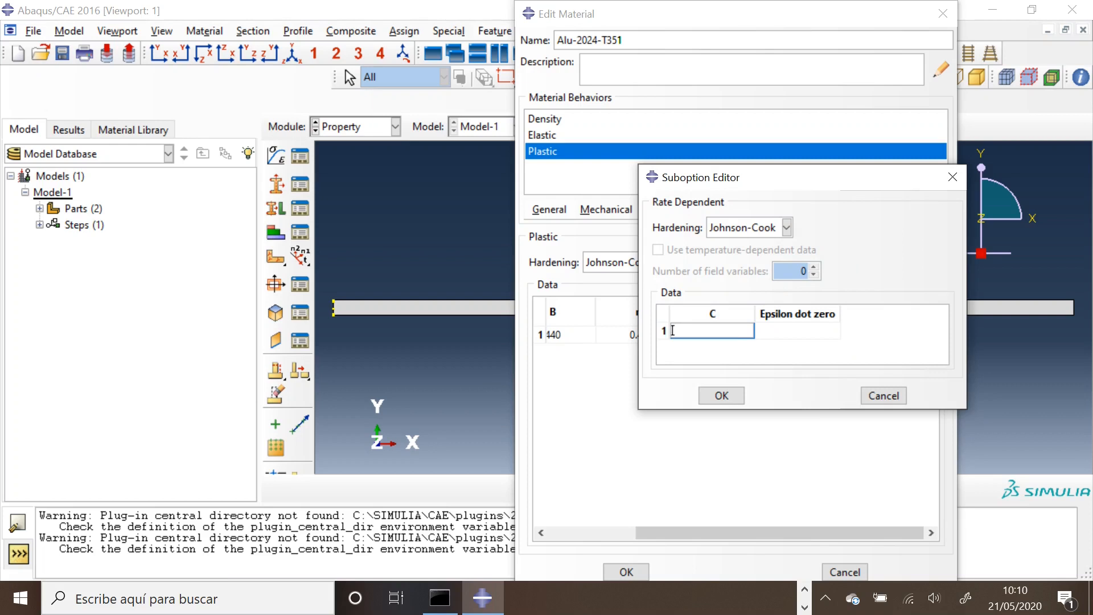
pyautogui.write('0.0083')
pyautogui.click(757, 330)
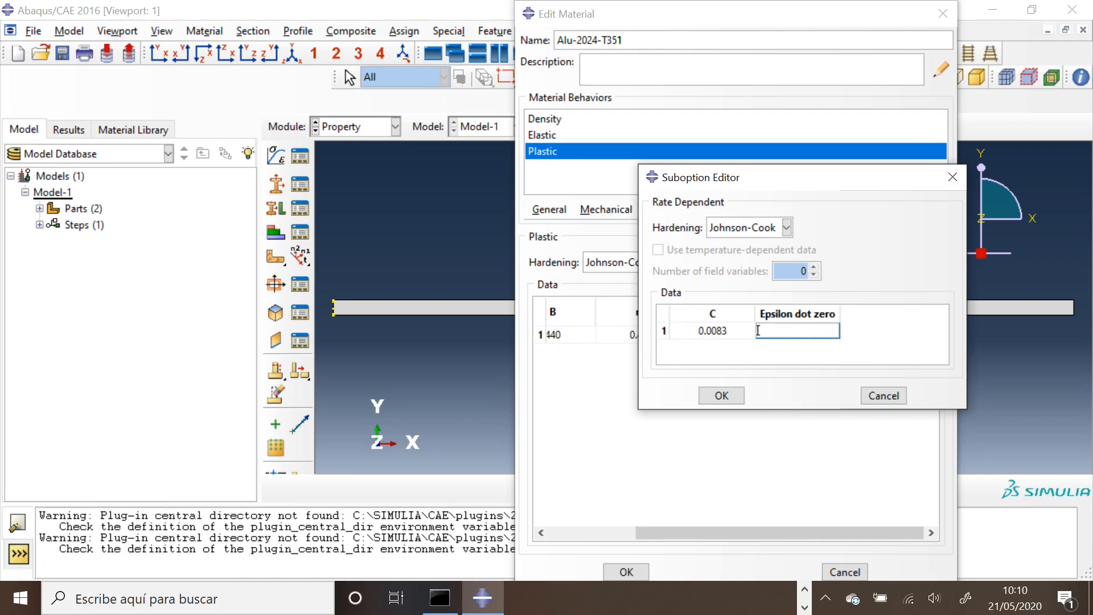
pyautogui.write('3.34e-4')
pyautogui.click(722, 395)
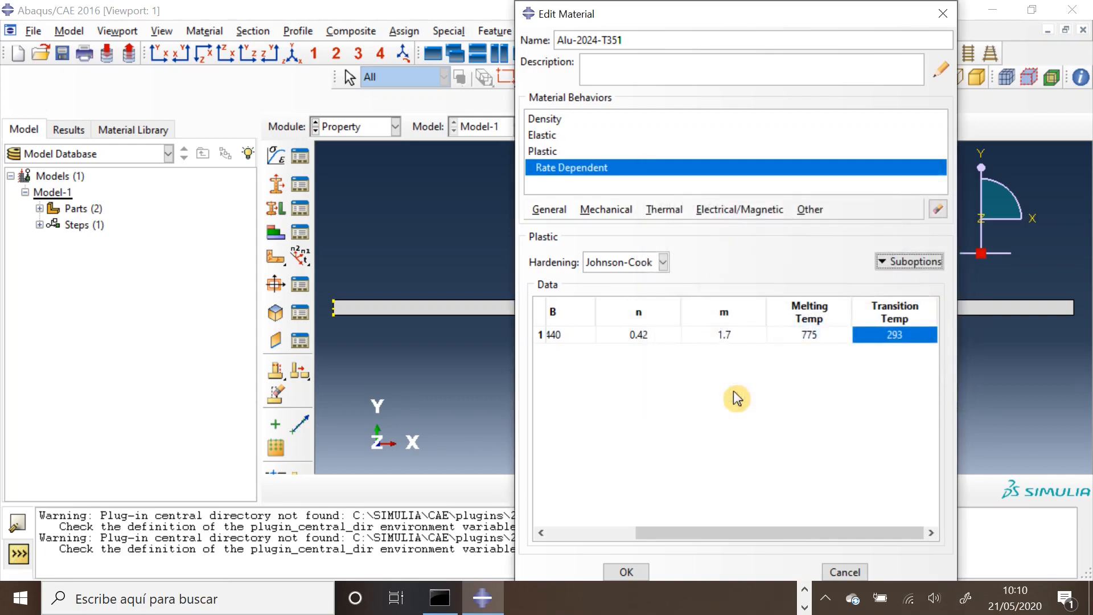
# Add shear damage for ductile metals to the aluminium material with a fracture strain of 0.3
pyautogui.click(607, 210)
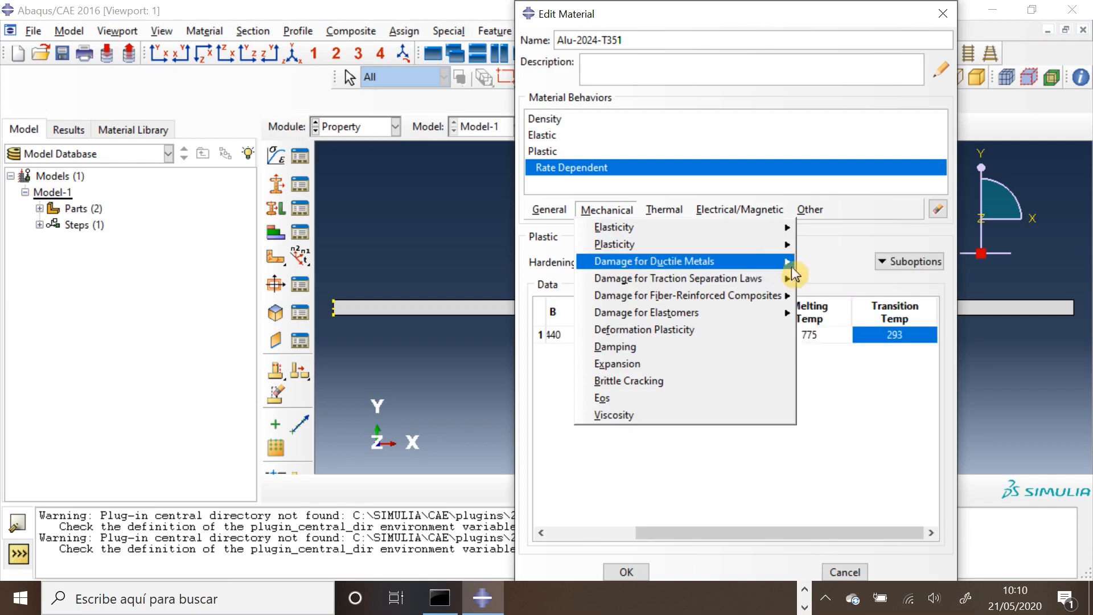
pyautogui.moveTo(768, 265)
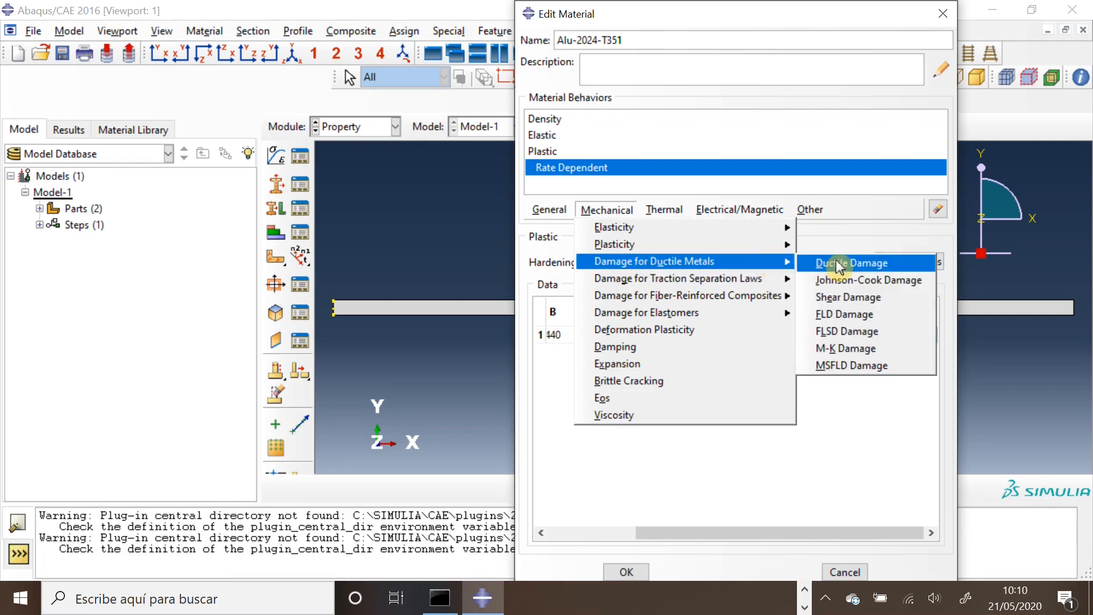
pyautogui.click(863, 294)
pyautogui.click(549, 363)
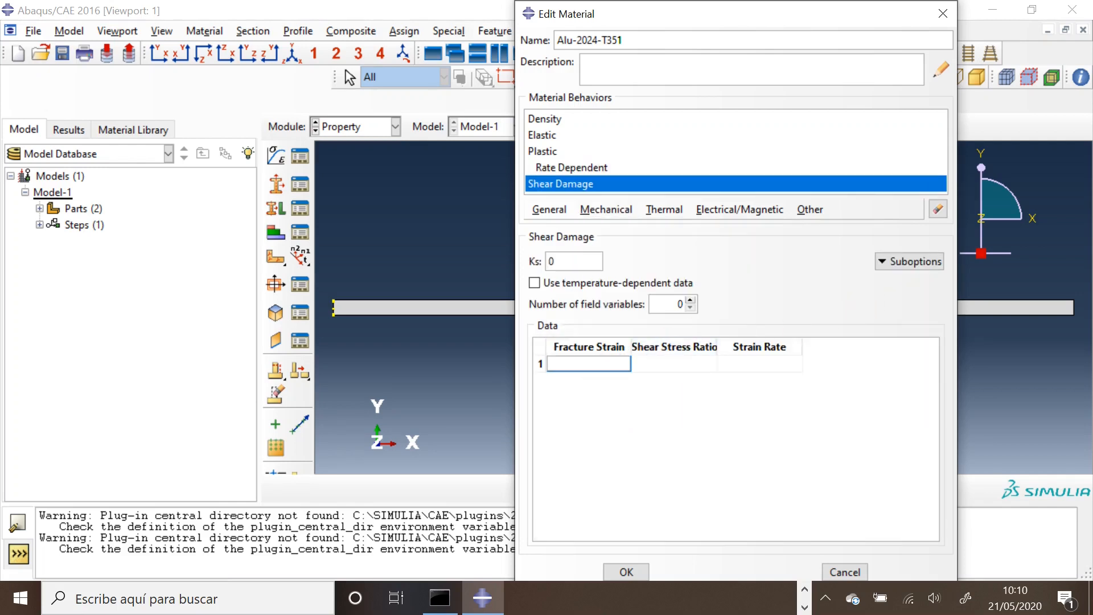
pyautogui.write('0.3')
# Add displacement-type damage evolution with linear softening and a displacement at failure of 0, and save the material
pyautogui.click(921, 262)
pyautogui.click(924, 281)
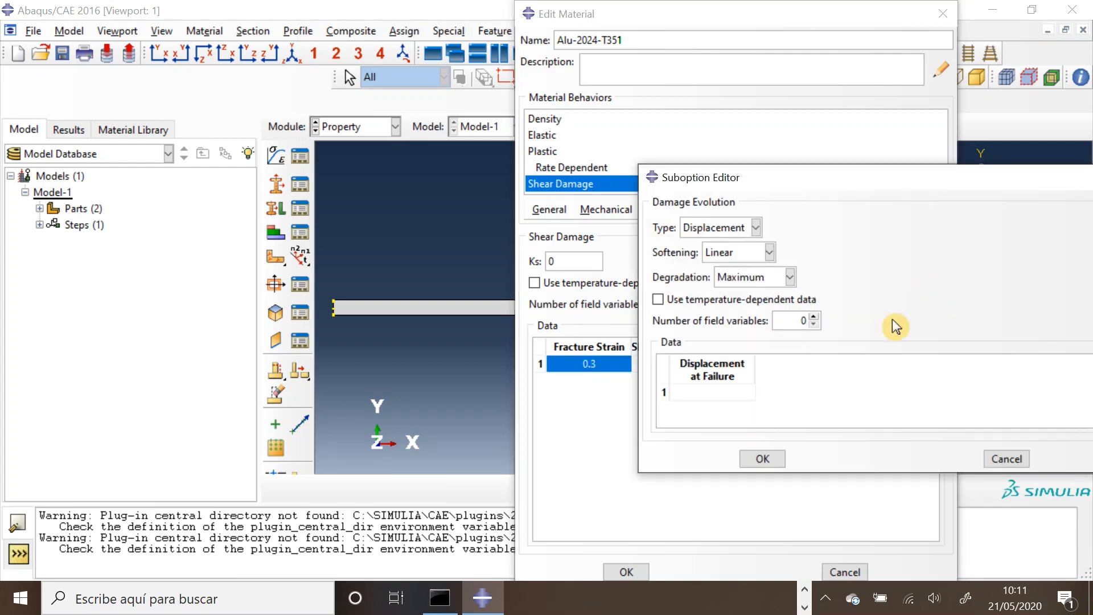
pyautogui.click(712, 393)
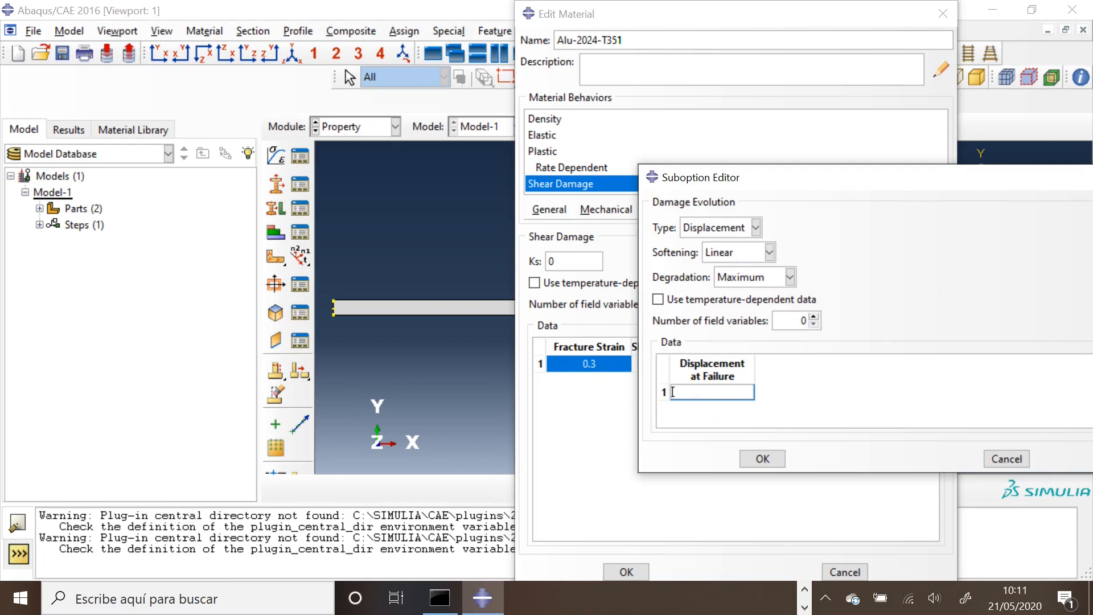
pyautogui.write('0')
pyautogui.click(761, 459)
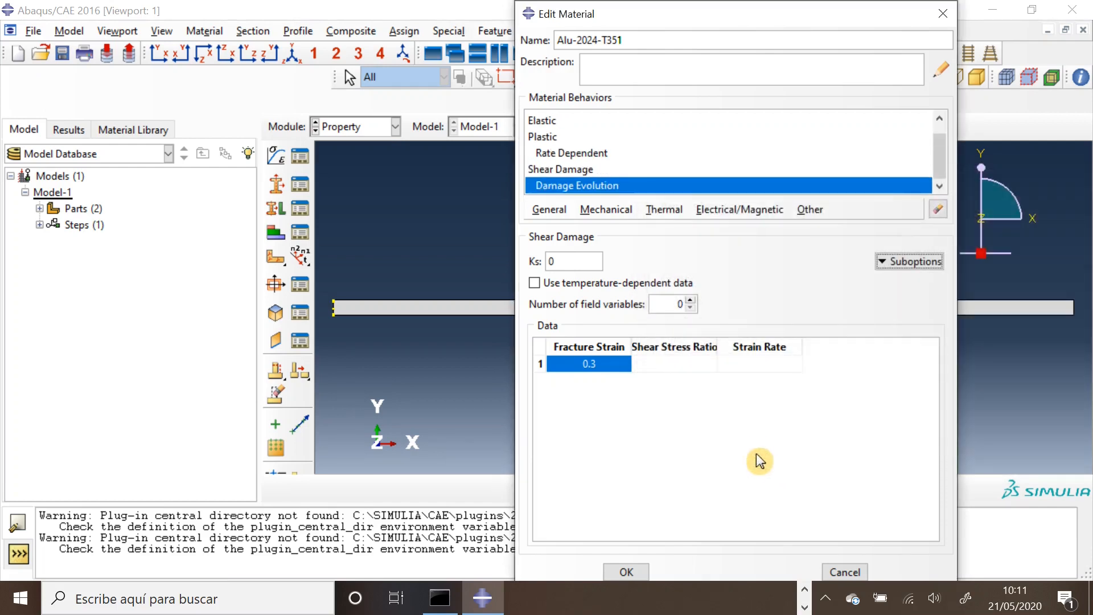
pyautogui.click(637, 572)
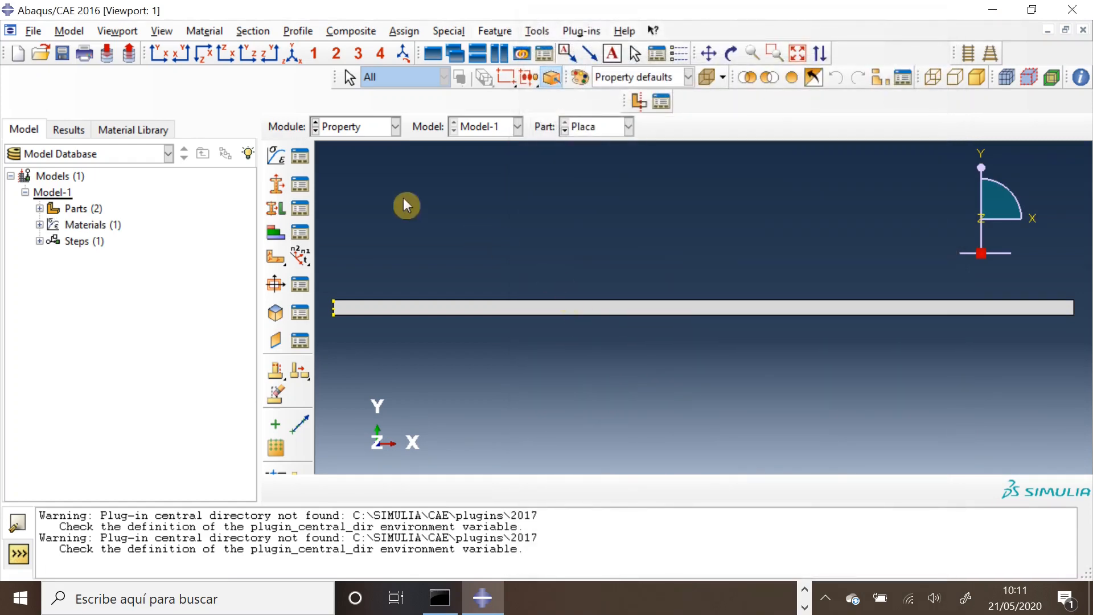
# Create a solid homogeneous section named Sec-Alu using the Alu-2024-T351 material
pyautogui.click(277, 184)
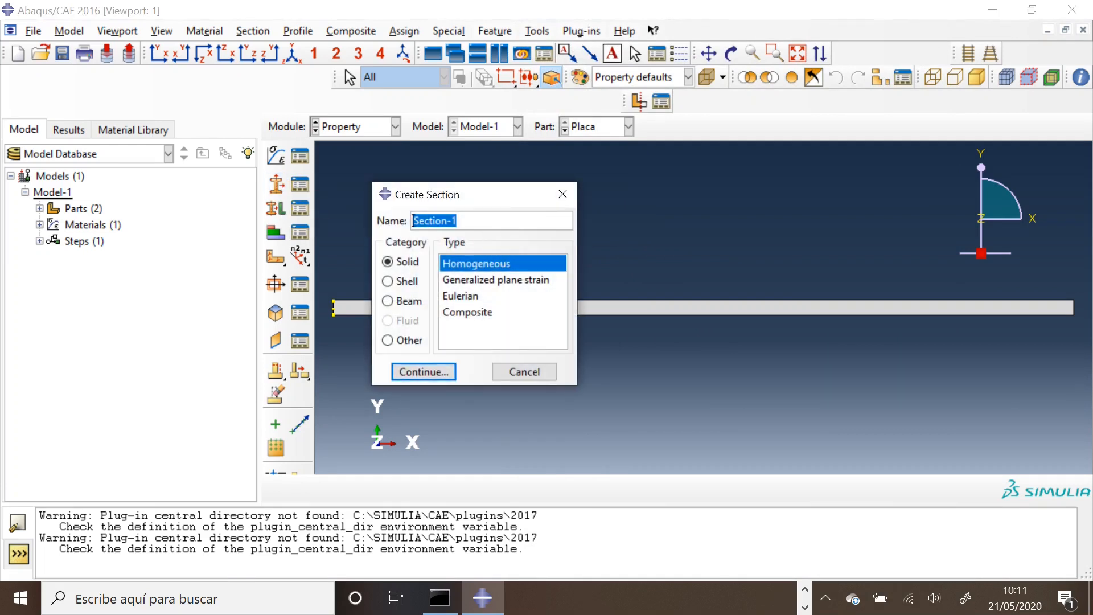
pyautogui.write('SEc')
pyautogui.press('BackSpace')
pyautogui.press('BackSpace')
pyautogui.write('ec-Alu')
pyautogui.click(407, 263)
pyautogui.click(528, 265)
pyautogui.click(427, 373)
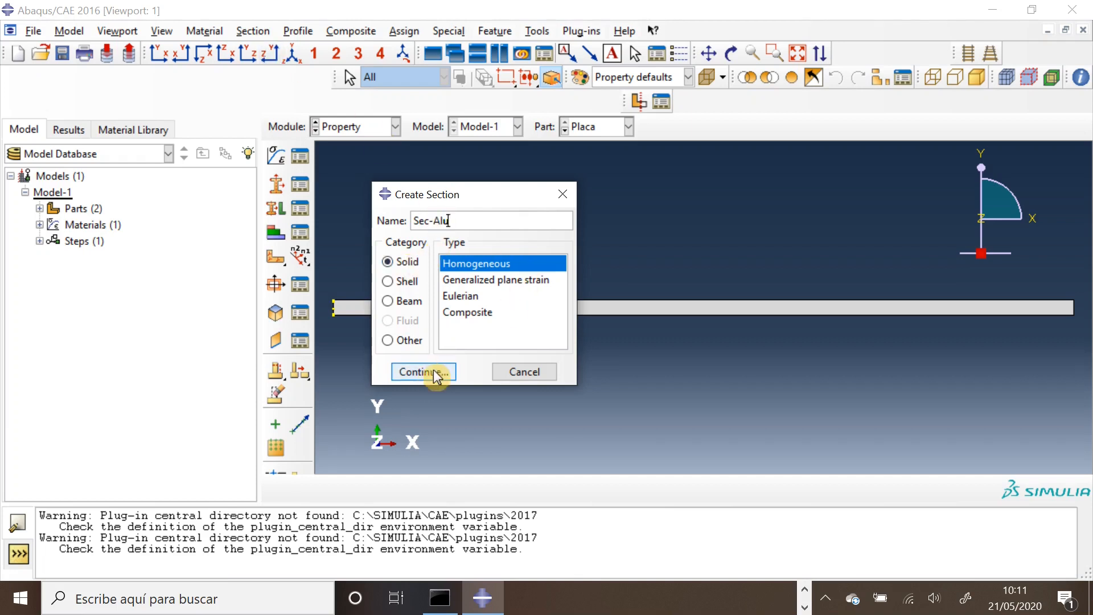
pyautogui.click(474, 357)
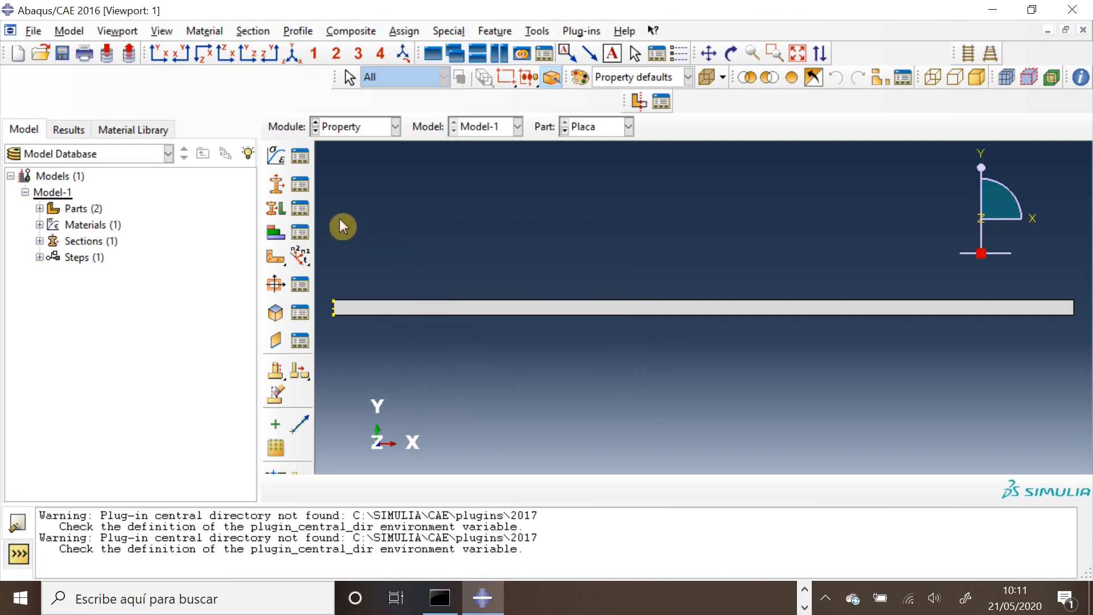
# Assign the Sec-Alu section to the whole Placa part
pyautogui.click(276, 209)
pyautogui.click(503, 303)
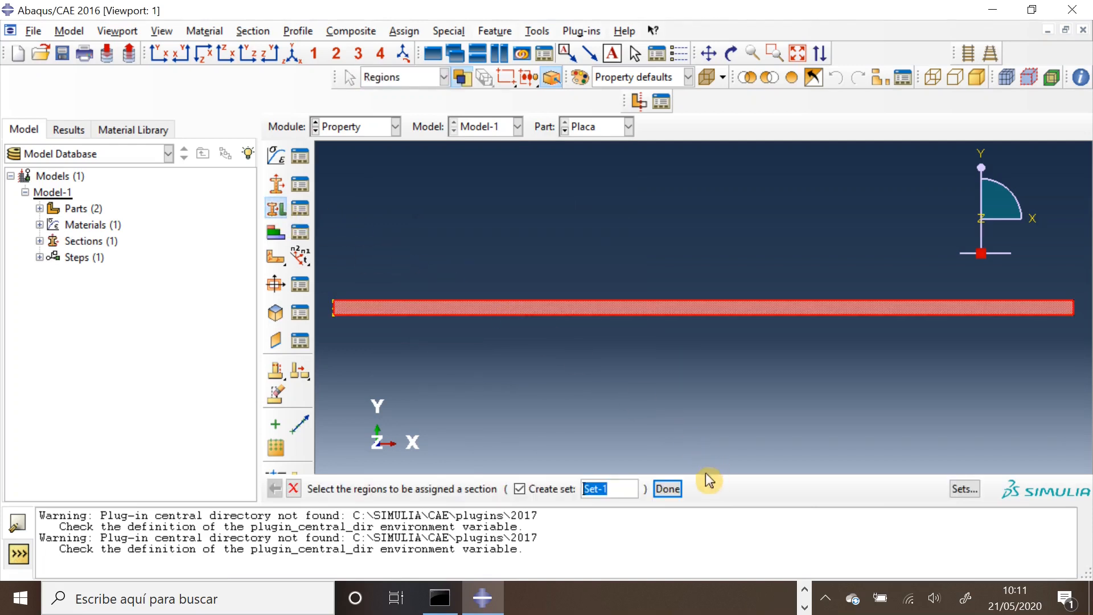
pyautogui.click(667, 489)
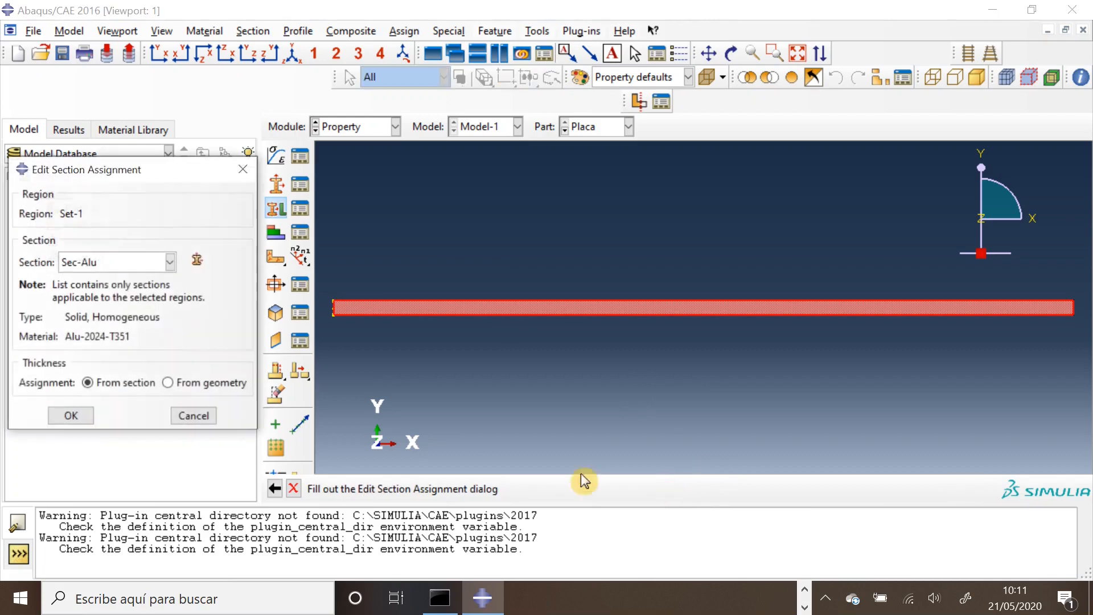
pyautogui.click(70, 415)
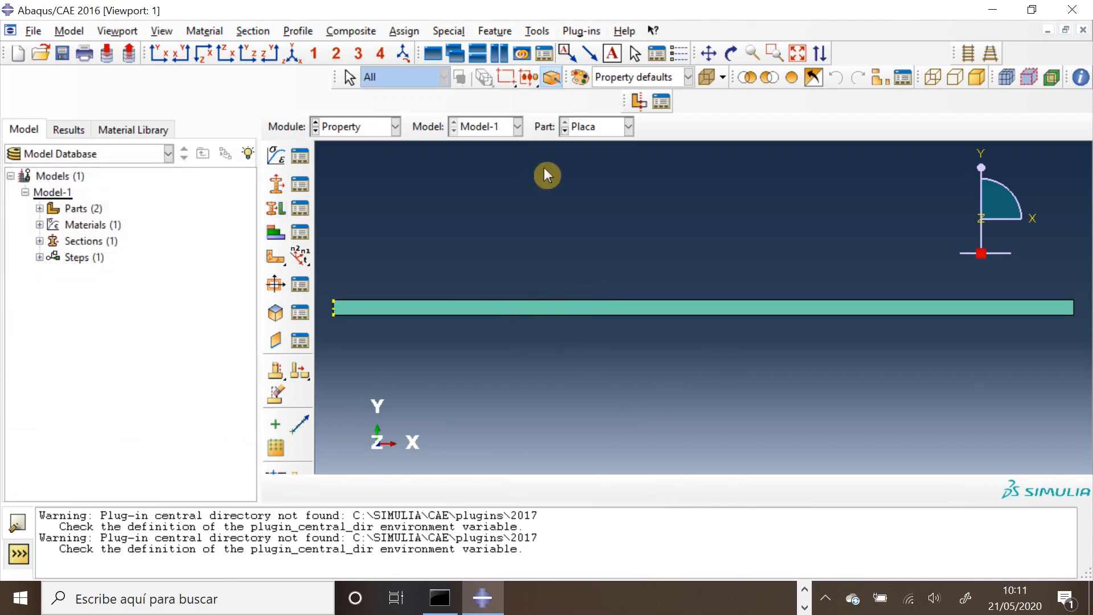
# Display the Proyectil part and start a point mass/inertia definition named Inertia-Proy
pyautogui.click(595, 129)
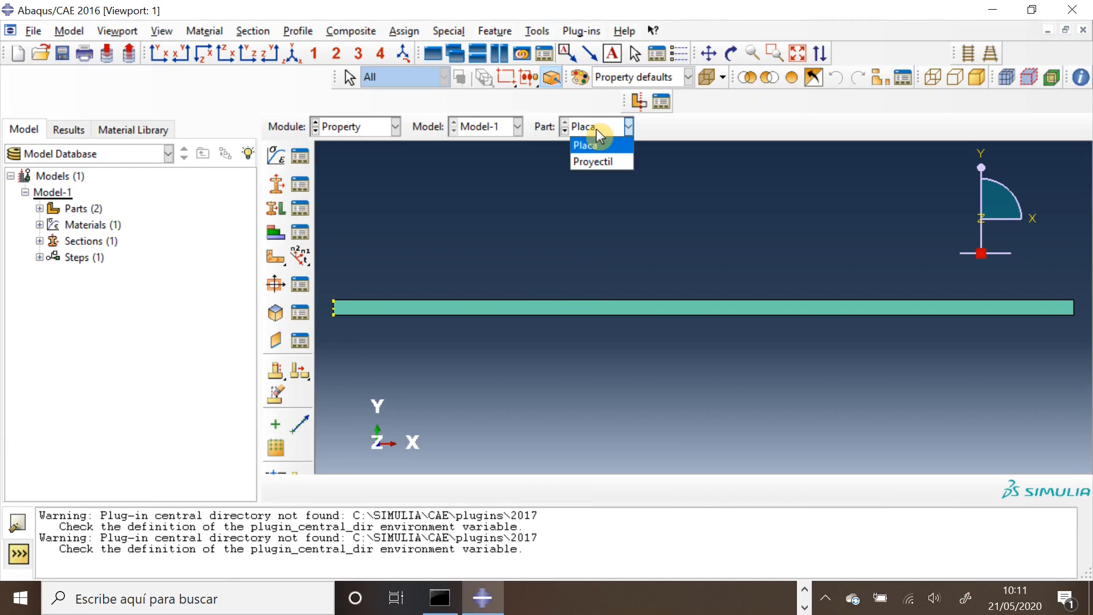
pyautogui.click(606, 161)
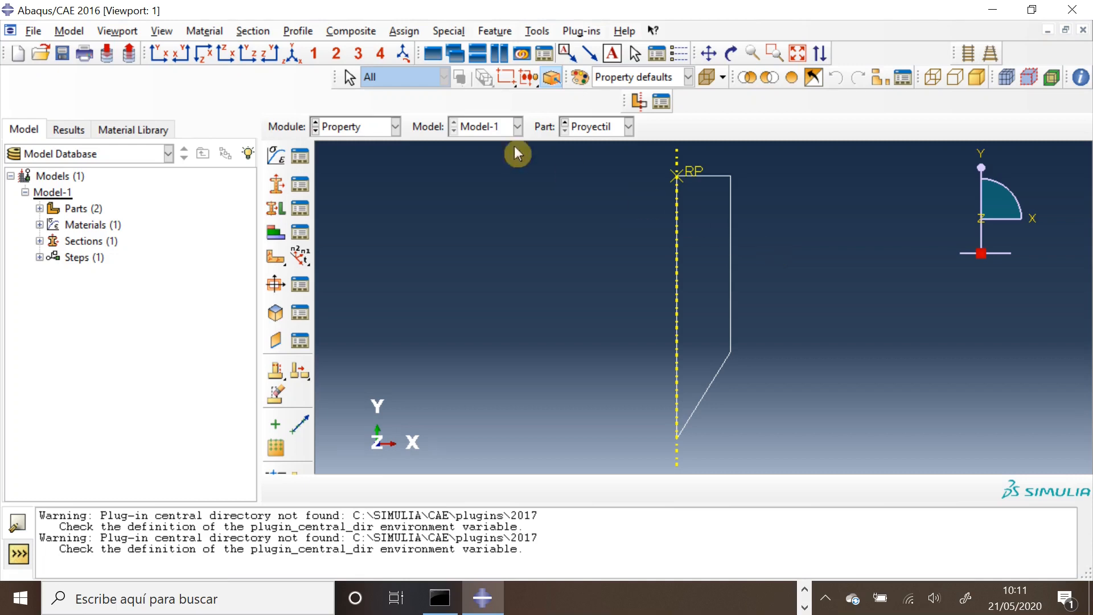
pyautogui.click(462, 33)
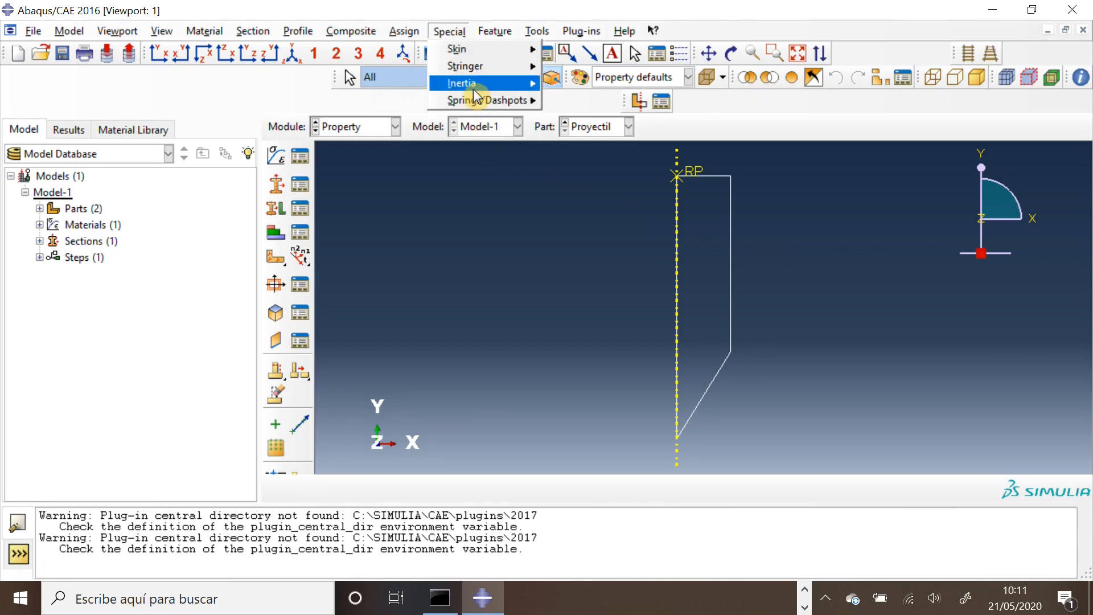
pyautogui.moveTo(491, 83)
pyautogui.click(585, 103)
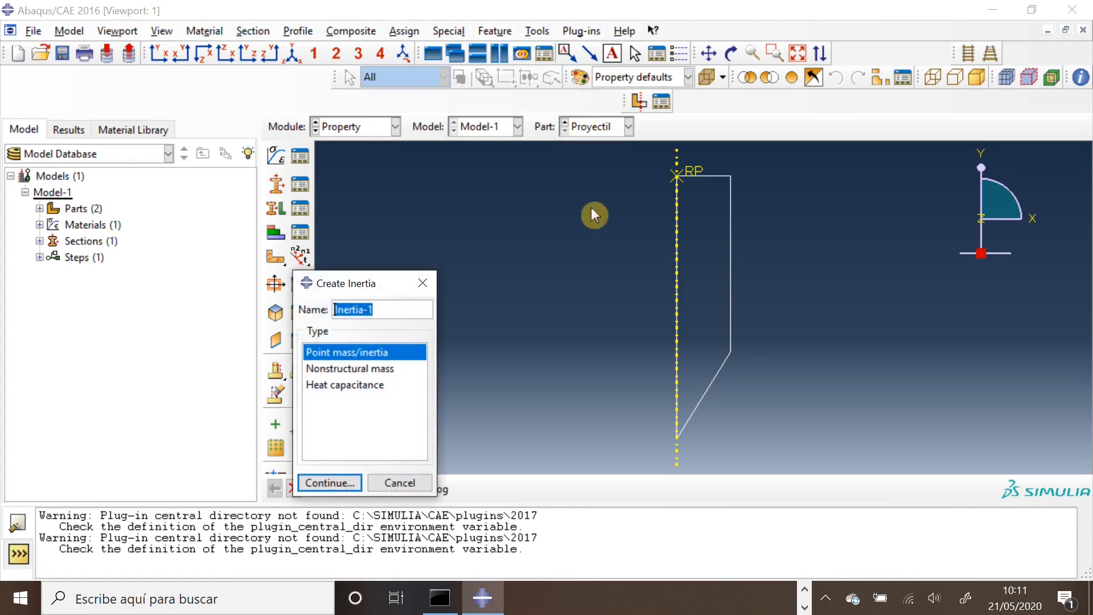
pyautogui.moveTo(337, 282); pyautogui.dragTo(470, 222)
pyautogui.click(467, 246)
pyautogui.press('BackSpace')
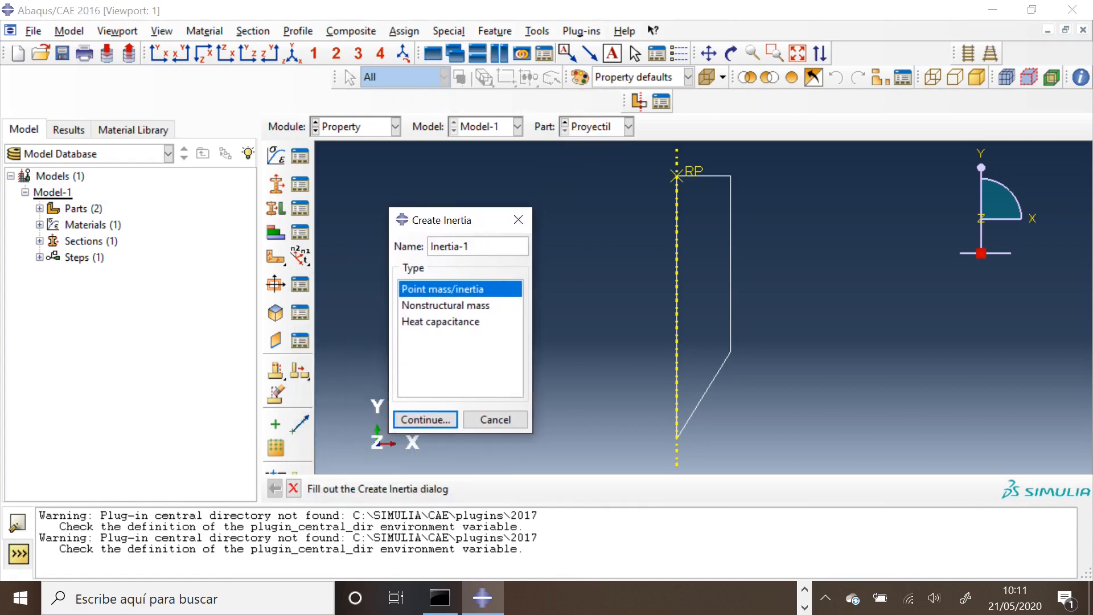
pyautogui.write('Proy')
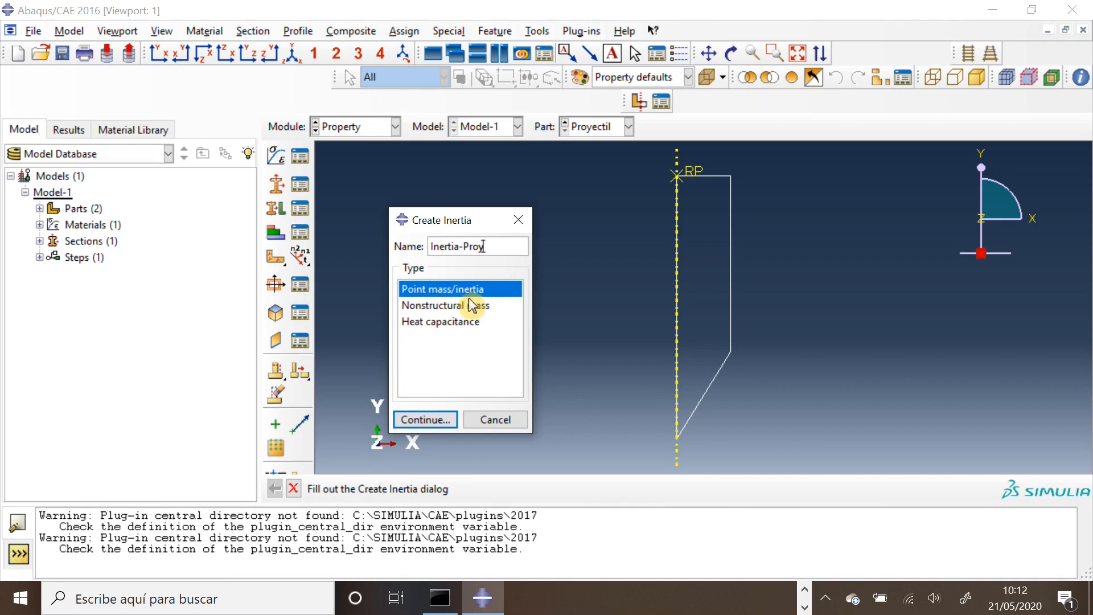
pyautogui.click(442, 421)
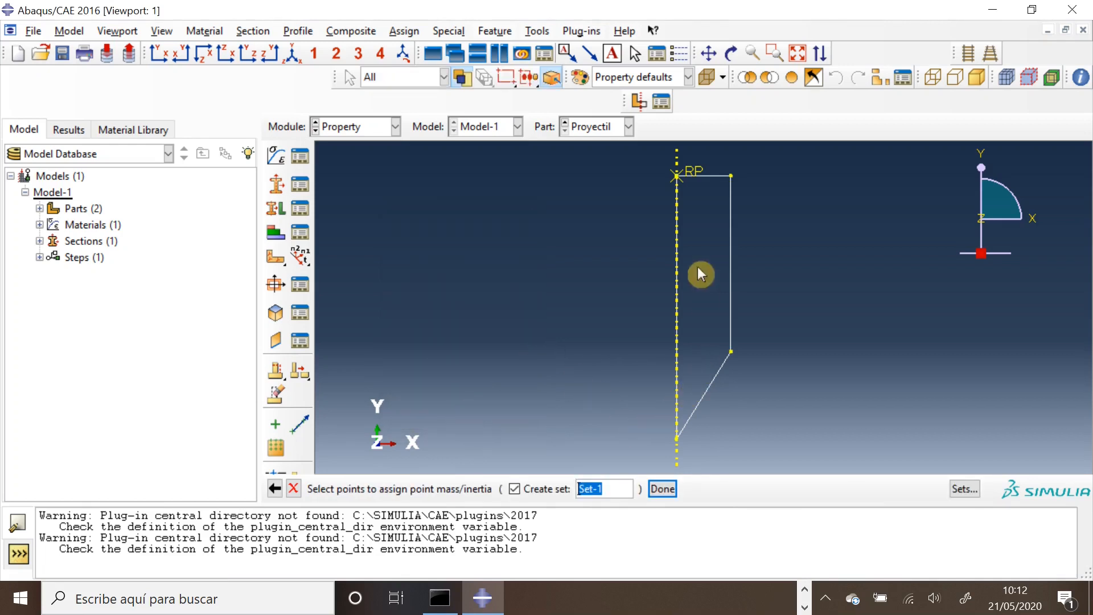
# Apply the inertia to the projectile's reference point RP with an isotropic mass of 1.44e-6
pyautogui.click(680, 182)
pyautogui.click(662, 488)
pyautogui.moveTo(888, 225); pyautogui.dragTo(449, 77)
pyautogui.click(424, 202)
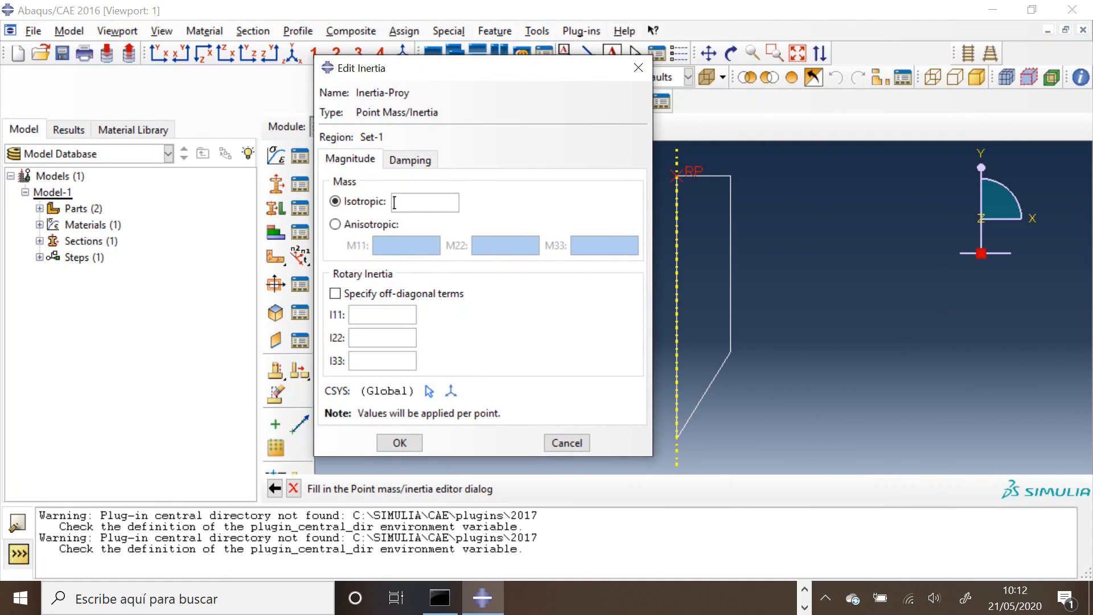
pyautogui.write('1.44e-6')
pyautogui.click(399, 443)
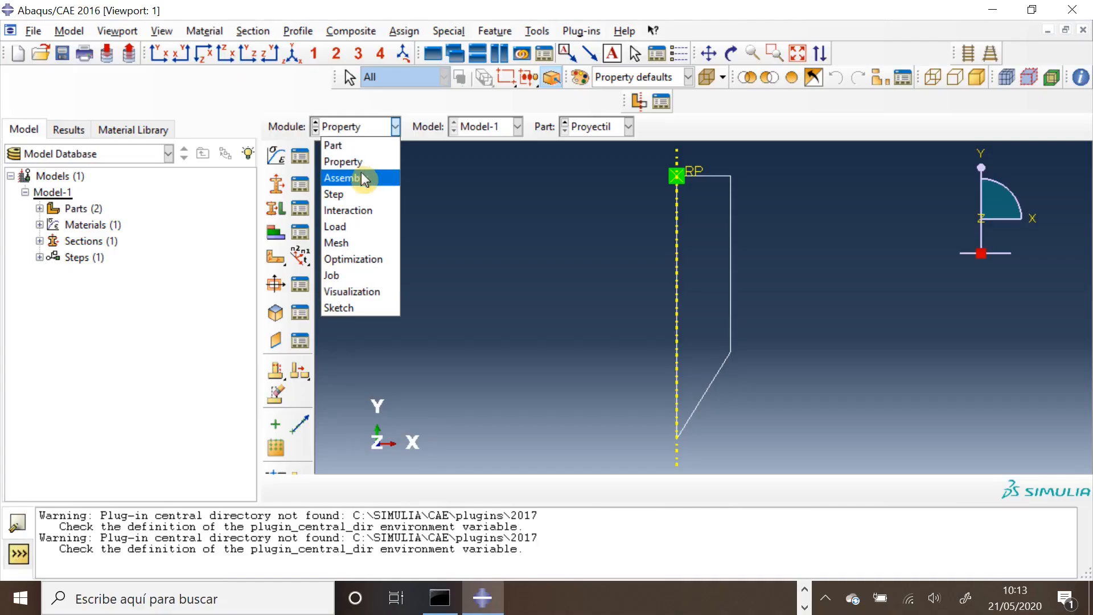
# Create dependent instances of the Placa and Proyectil parts in the assembly
pyautogui.click(357, 176)
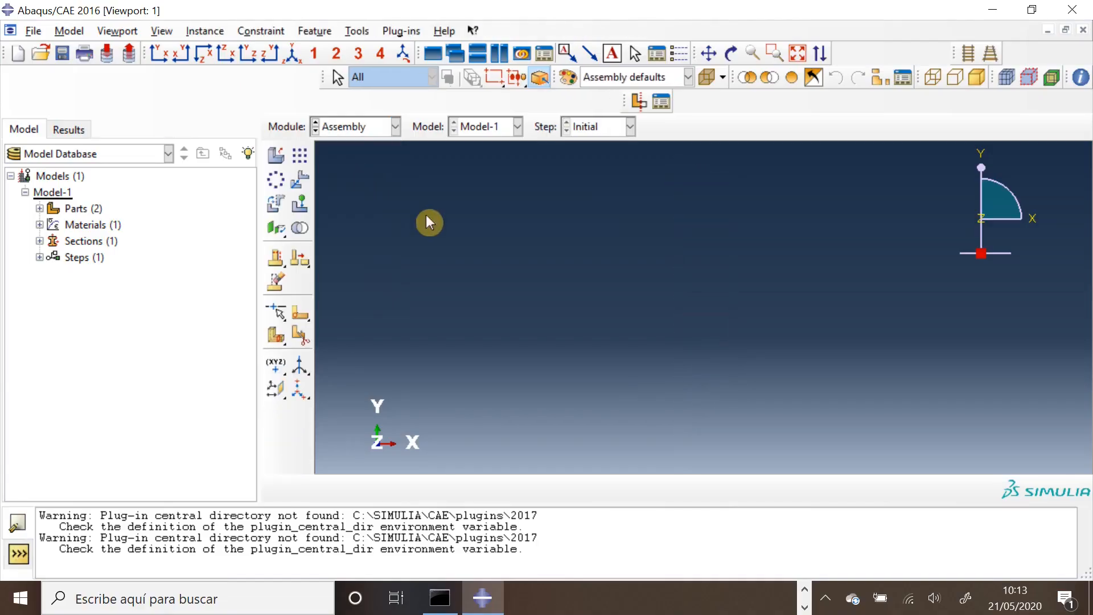
pyautogui.click(275, 155)
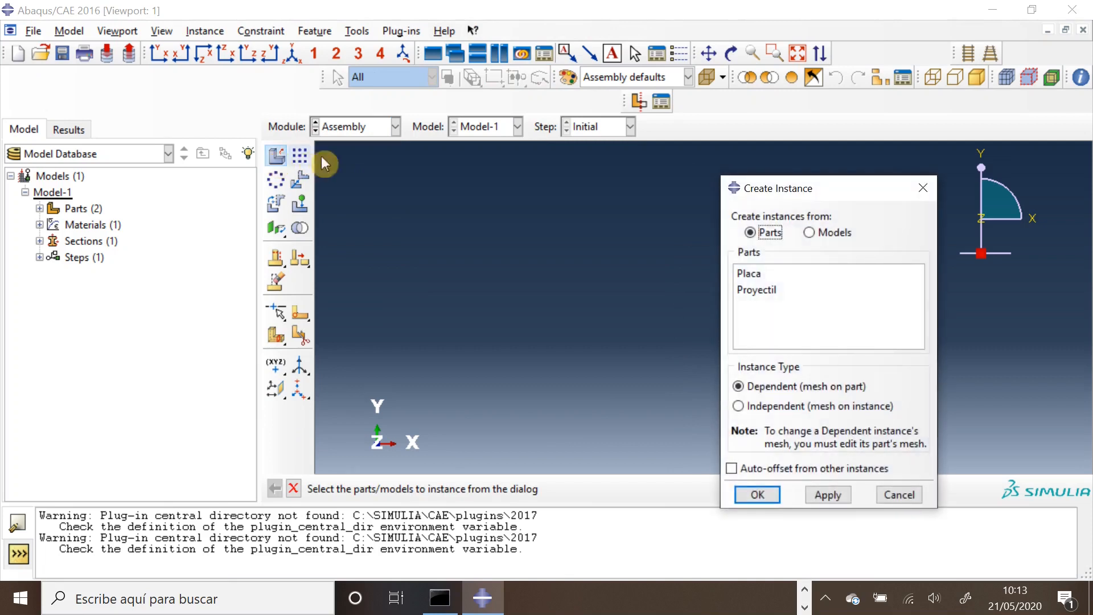
pyautogui.click(765, 274)
pyautogui.keyDown('shift'); pyautogui.click(760, 290); pyautogui.keyUp('shift')
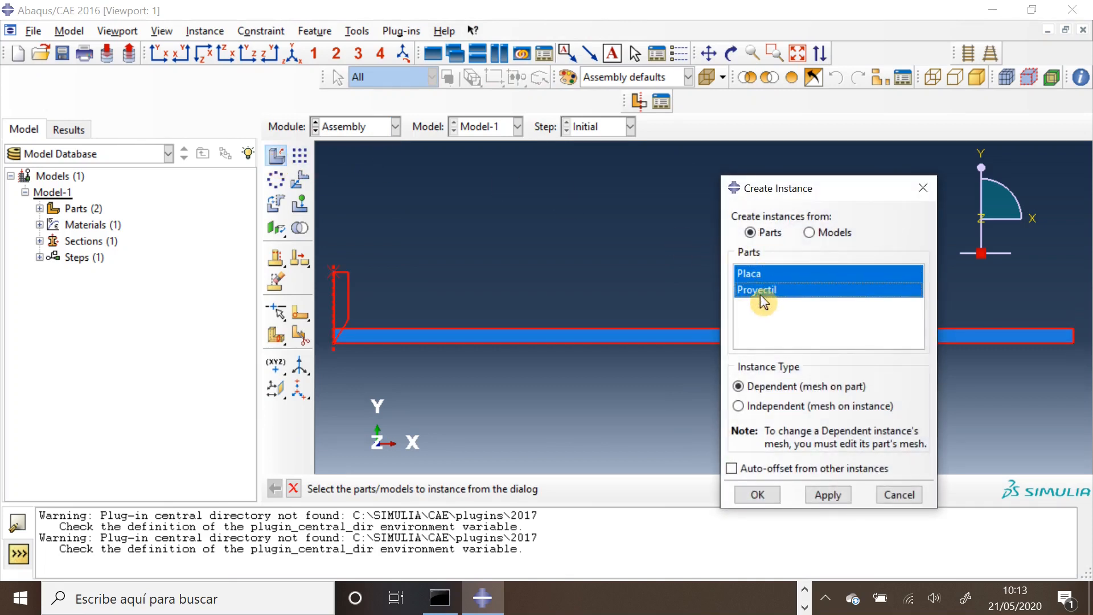
pyautogui.click(758, 495)
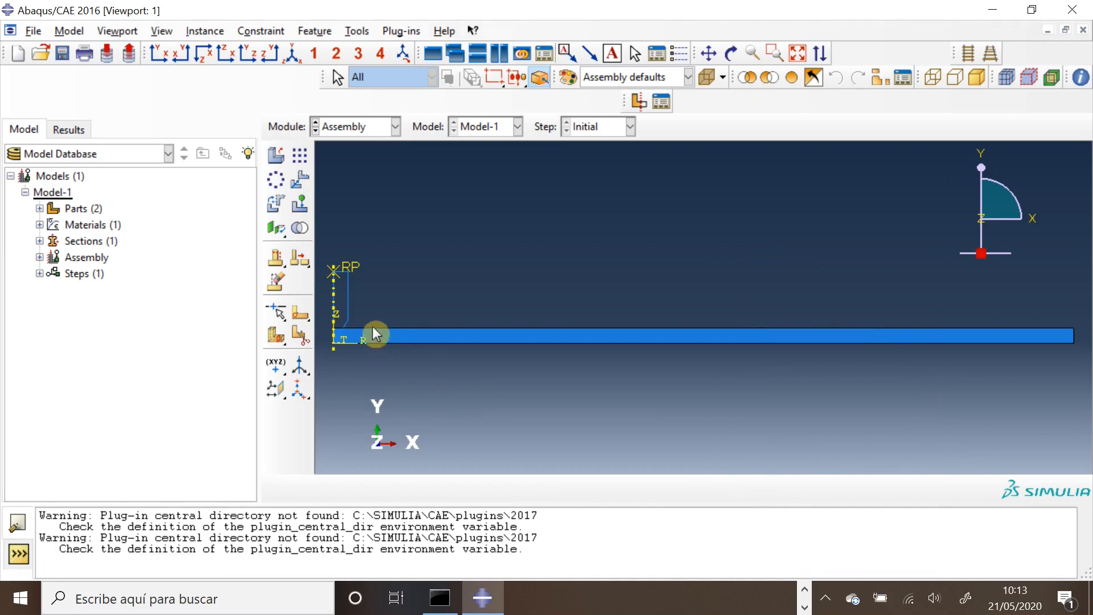
# Translate the projectile instance from start point 0.0,0.0 to end point 0.0,2.5 so its tip sits on the plate's upper surface
pyautogui.keyDown('ctrl'); pyautogui.keyDown('alt'); pyautogui.moveTo(383, 359); pyautogui.dragTo(645, 302, button='middle'); pyautogui.keyUp('alt'); pyautogui.keyUp('ctrl')
pyautogui.scroll(2, 660, 279)
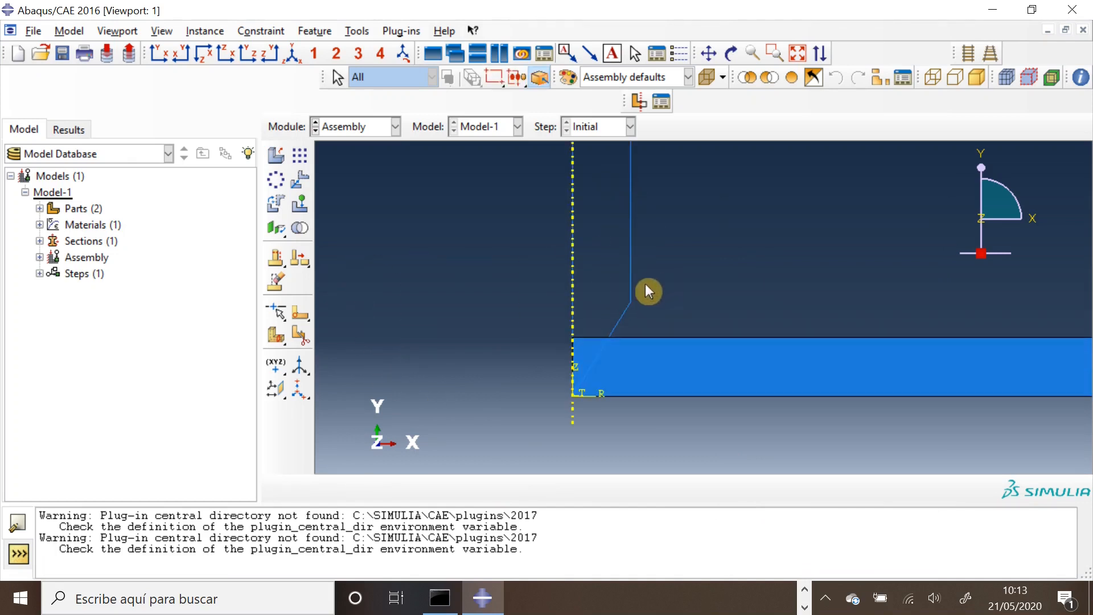
pyautogui.click(297, 183)
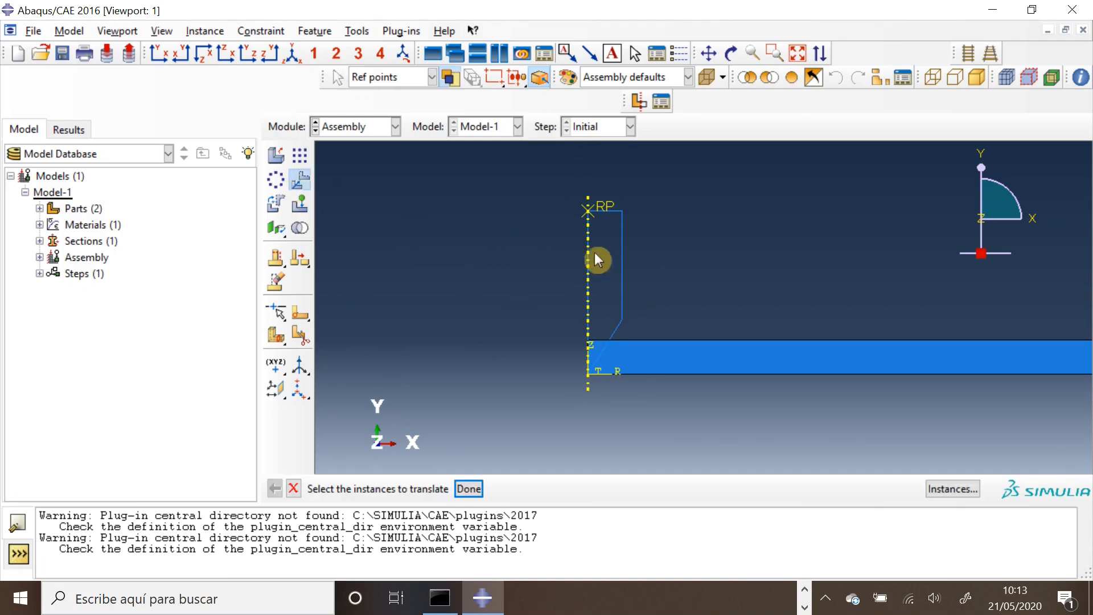
pyautogui.click(624, 264)
pyautogui.click(468, 489)
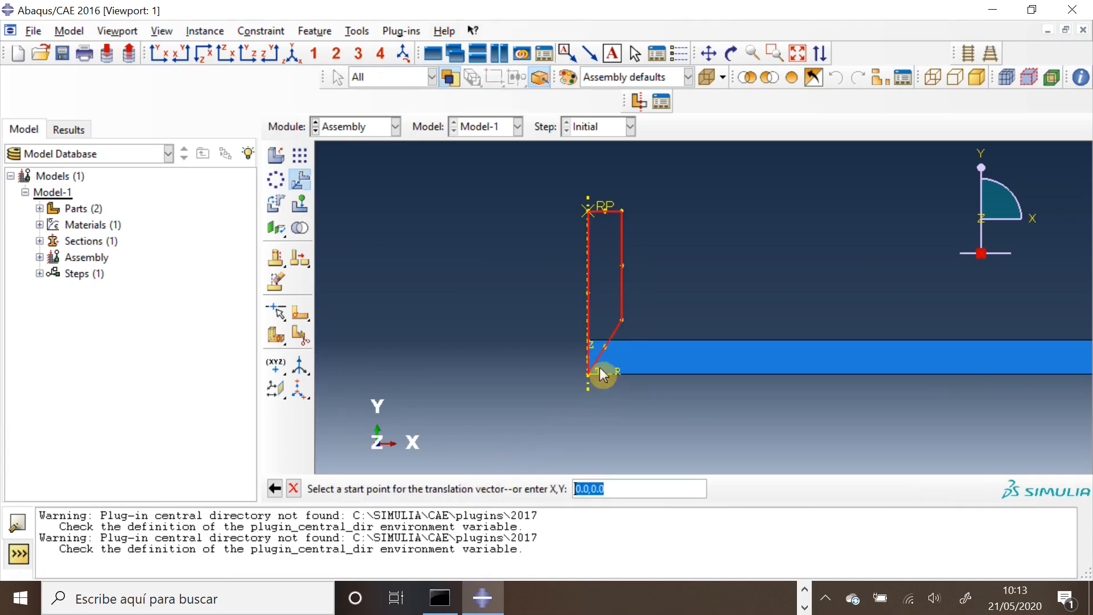
pyautogui.scroll(5, 603, 376)
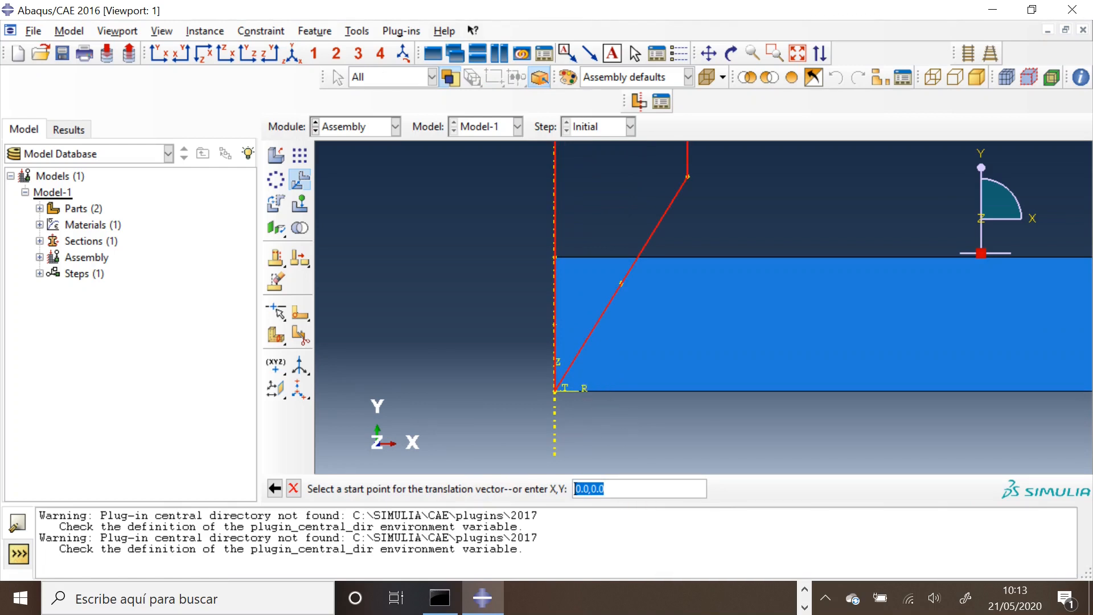
pyautogui.click(603, 489)
pyautogui.press('Return')
pyautogui.click(606, 488)
pyautogui.press('BackSpace')
pyautogui.press('BackSpace')
pyautogui.press('BackSpace')
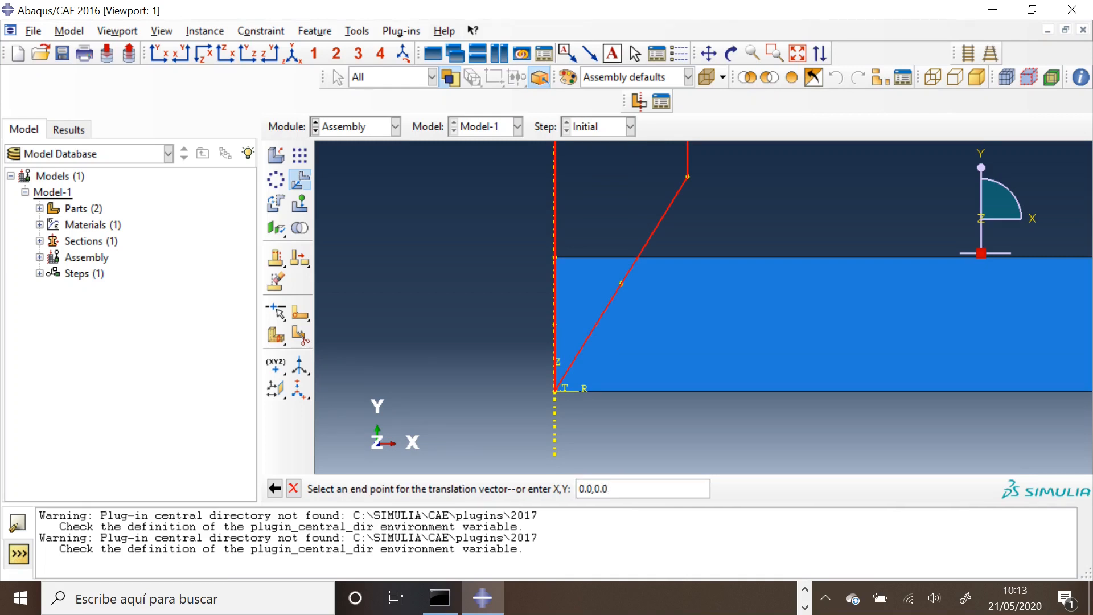
pyautogui.write('5')
pyautogui.press('Return')
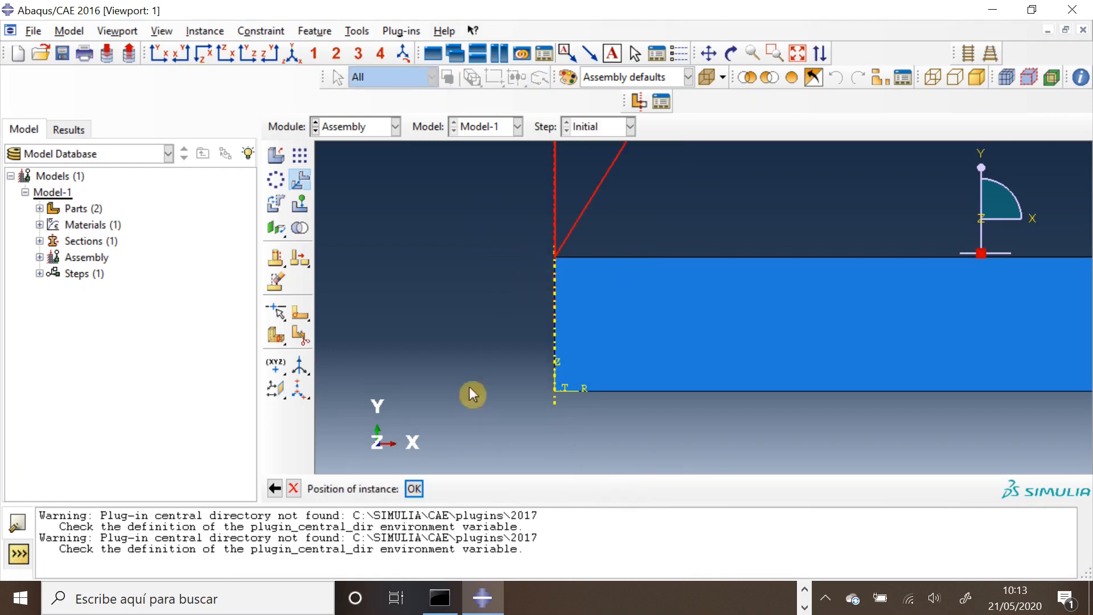
pyautogui.click(414, 488)
pyautogui.scroll(5, 629, 251)
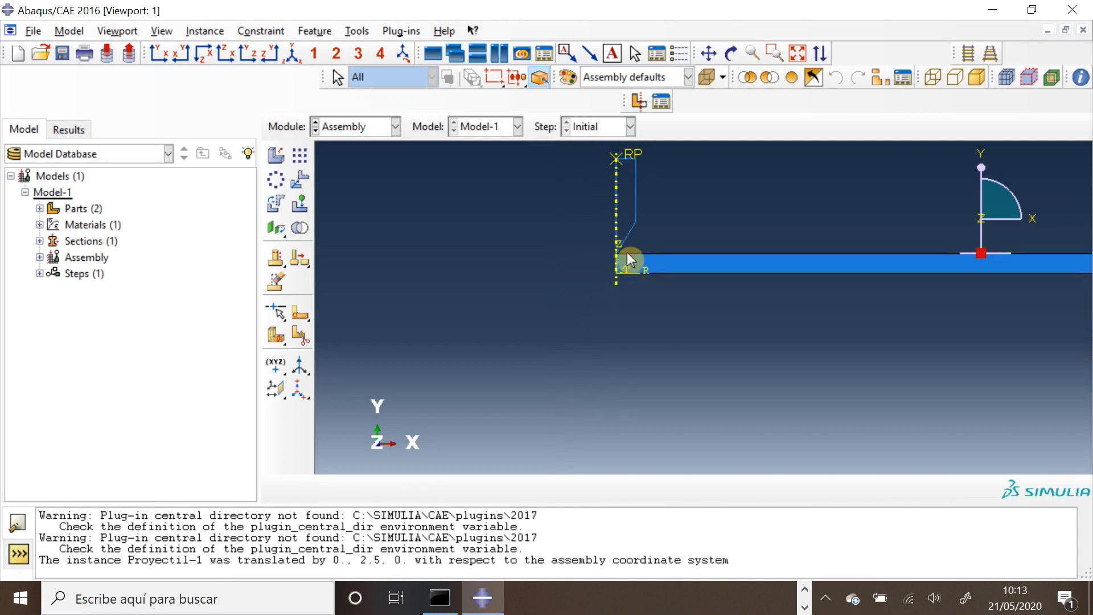
pyautogui.keyDown('ctrl'); pyautogui.keyDown('alt'); pyautogui.moveTo(730, 296); pyautogui.dragTo(496, 327, button='middle'); pyautogui.keyUp('alt'); pyautogui.keyUp('ctrl')
pyautogui.scroll(2, 496, 328)
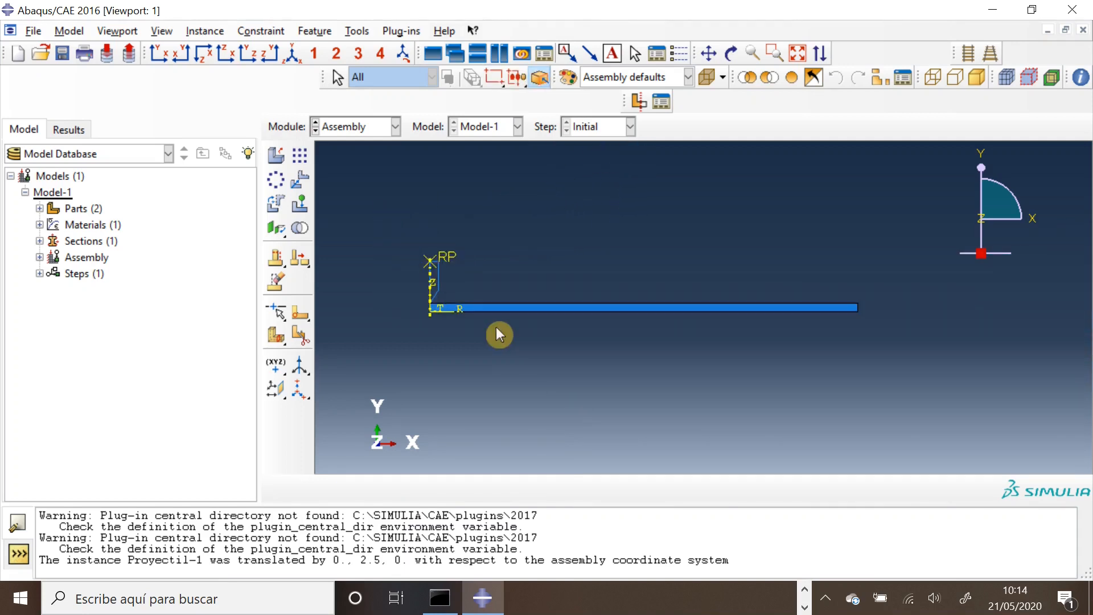
pyautogui.scroll(-1, 496, 327)
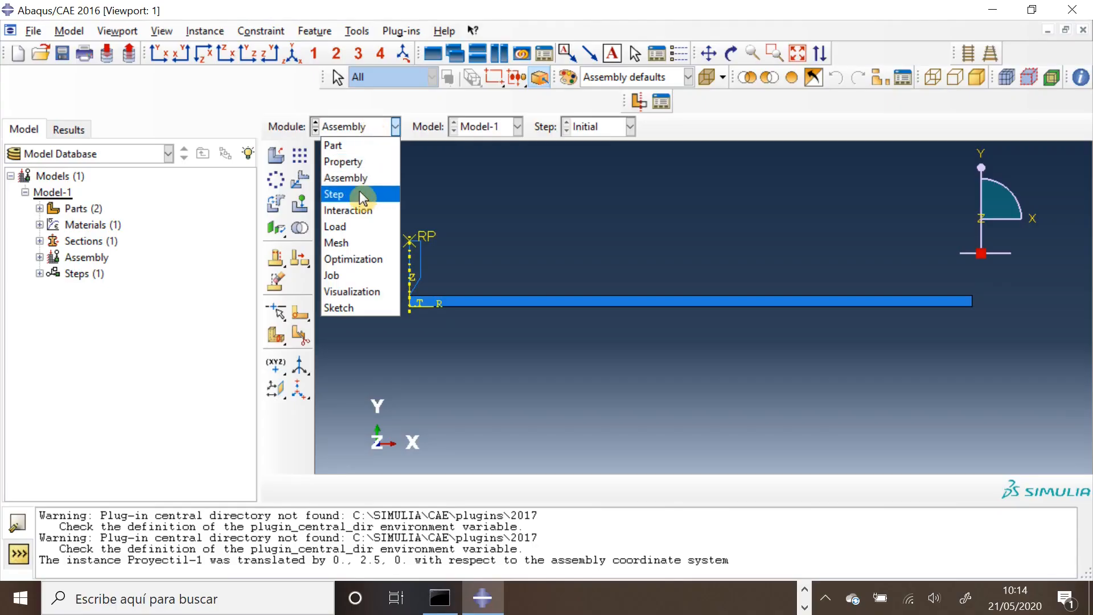
# Create a Dynamic, Explicit step after the Initial step with a time period of 3e-4
pyautogui.click(361, 191)
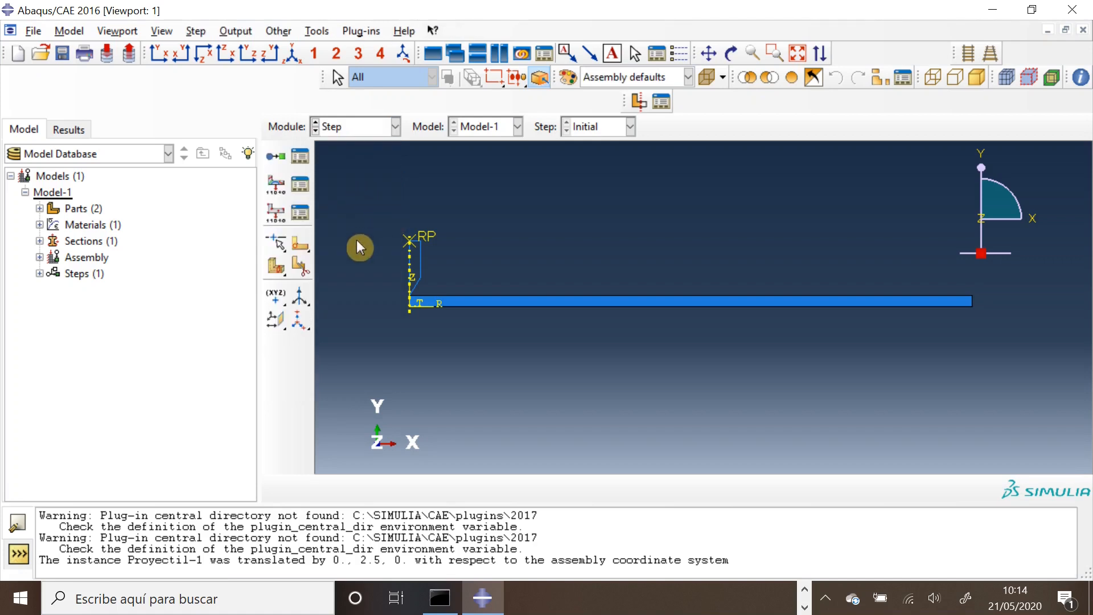
pyautogui.click(277, 156)
pyautogui.moveTo(558, 206); pyautogui.dragTo(768, 90)
pyautogui.scroll(1, 834, 336)
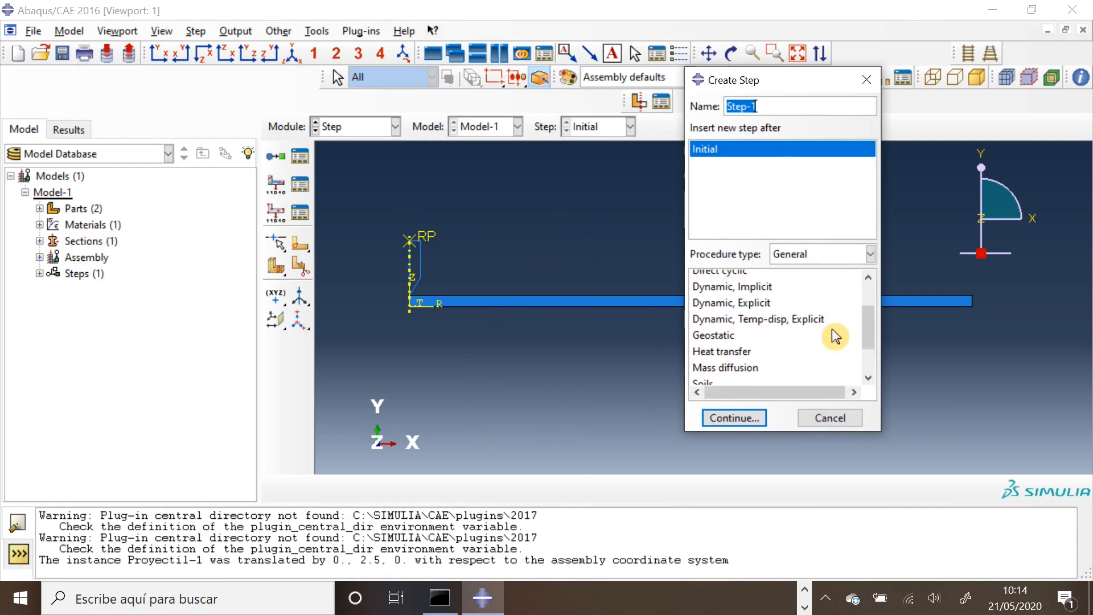
pyautogui.scroll(2, 831, 339)
pyautogui.click(781, 360)
pyautogui.click(751, 420)
pyautogui.moveTo(683, 177); pyautogui.dragTo(800, 37)
pyautogui.press('BackSpace')
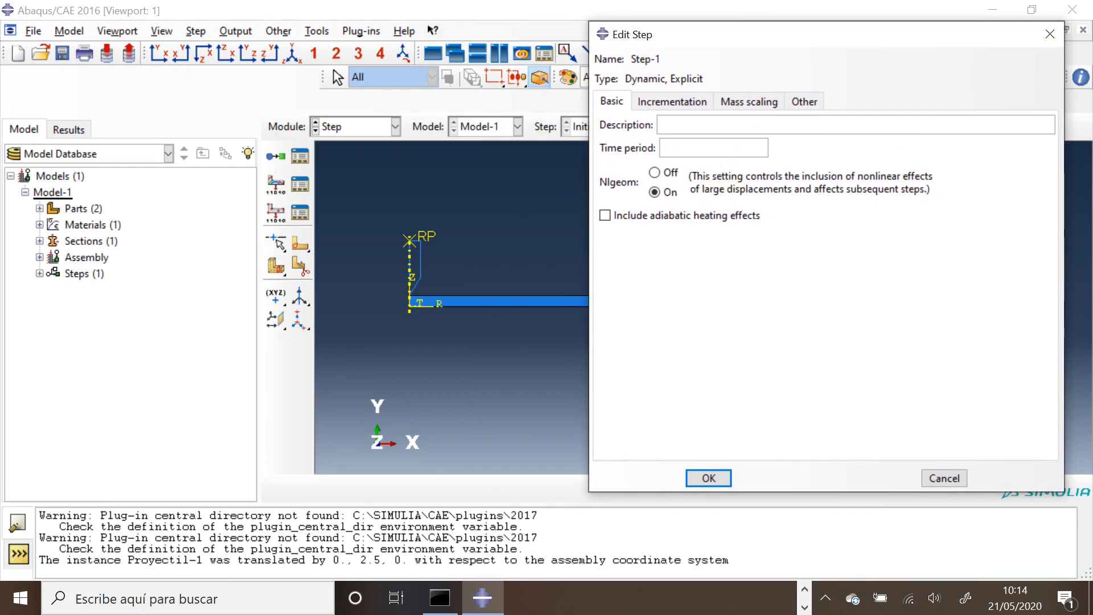
pyautogui.write('3e-4')
pyautogui.click(709, 479)
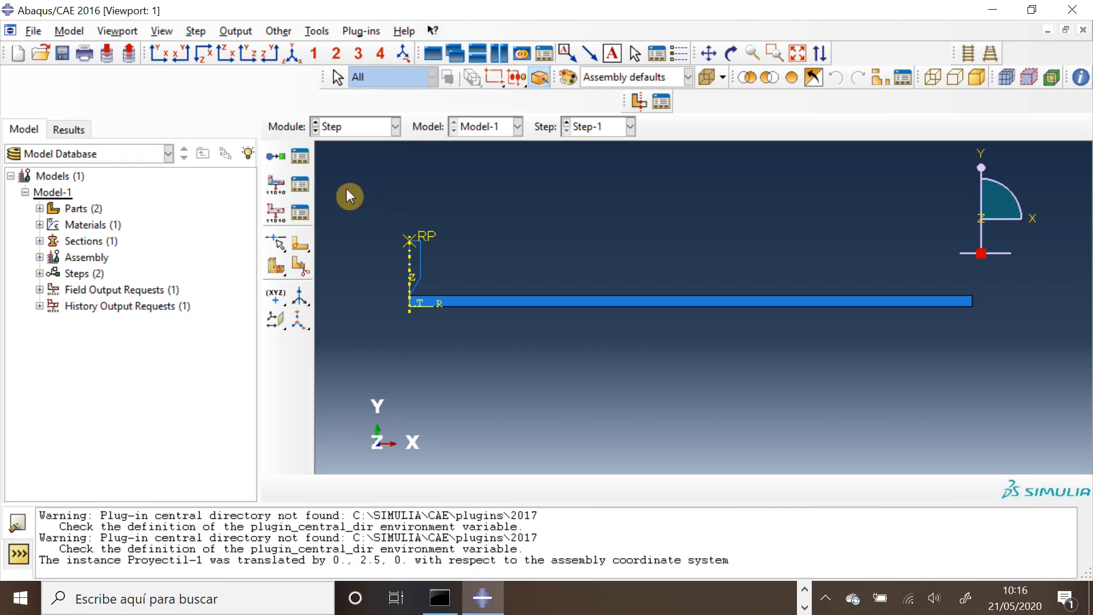
# Add the STATUS variable to the field output request F-Output-1 of Step-1
pyautogui.click(309, 186)
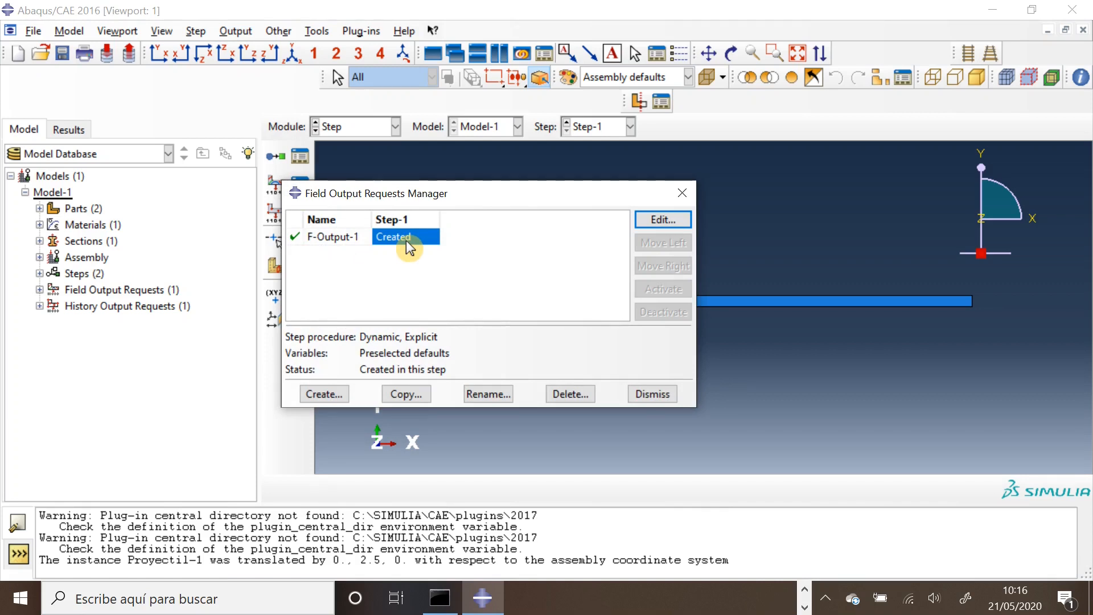
pyautogui.click(658, 221)
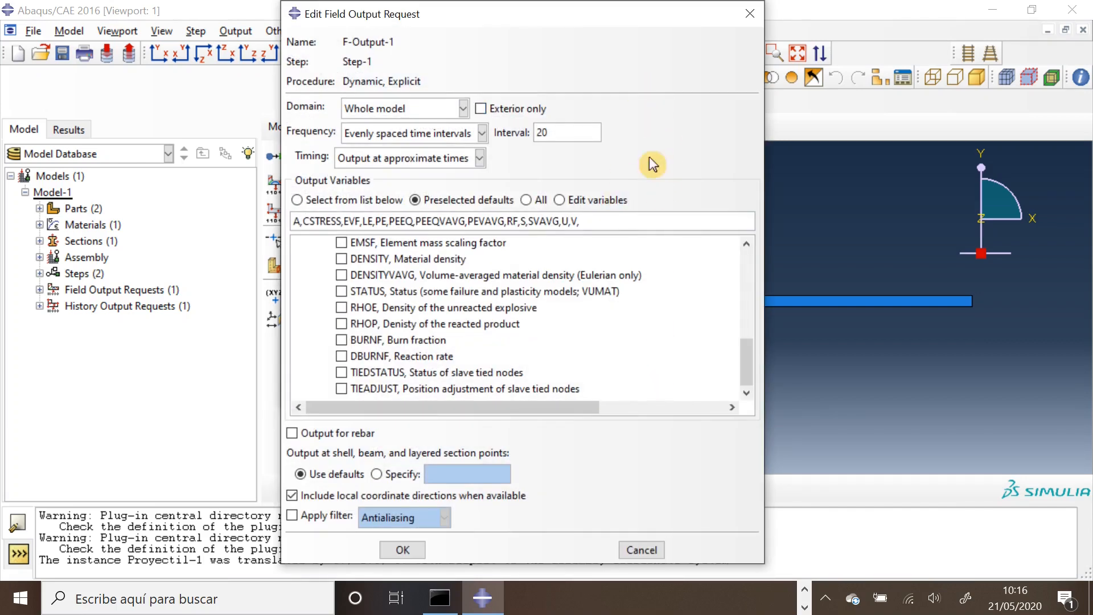
pyautogui.moveTo(747, 363); pyautogui.dragTo(748, 310)
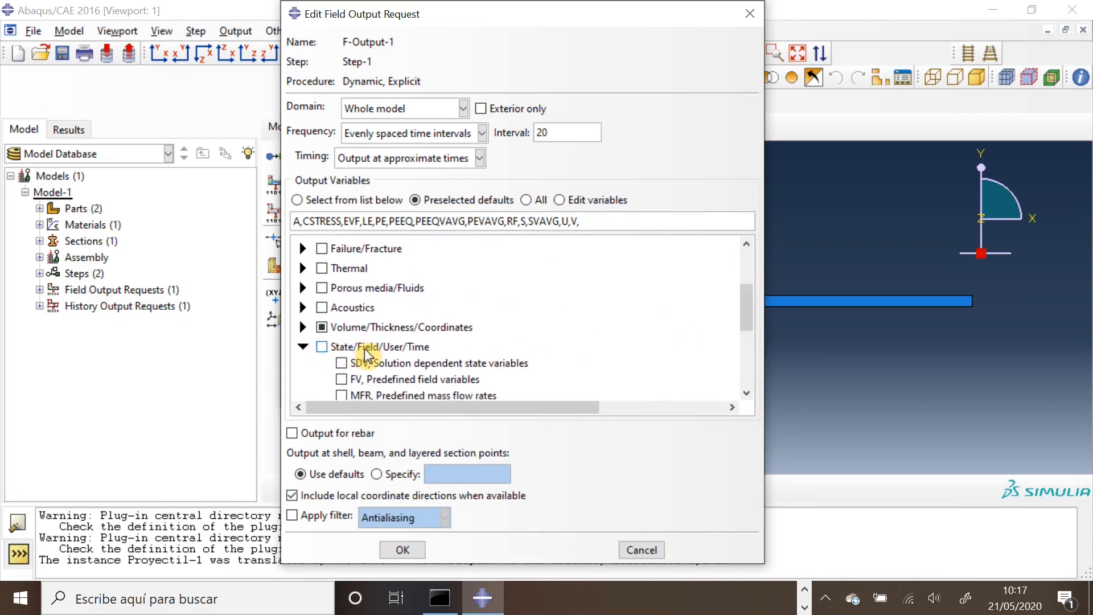
pyautogui.moveTo(741, 302); pyautogui.dragTo(753, 340)
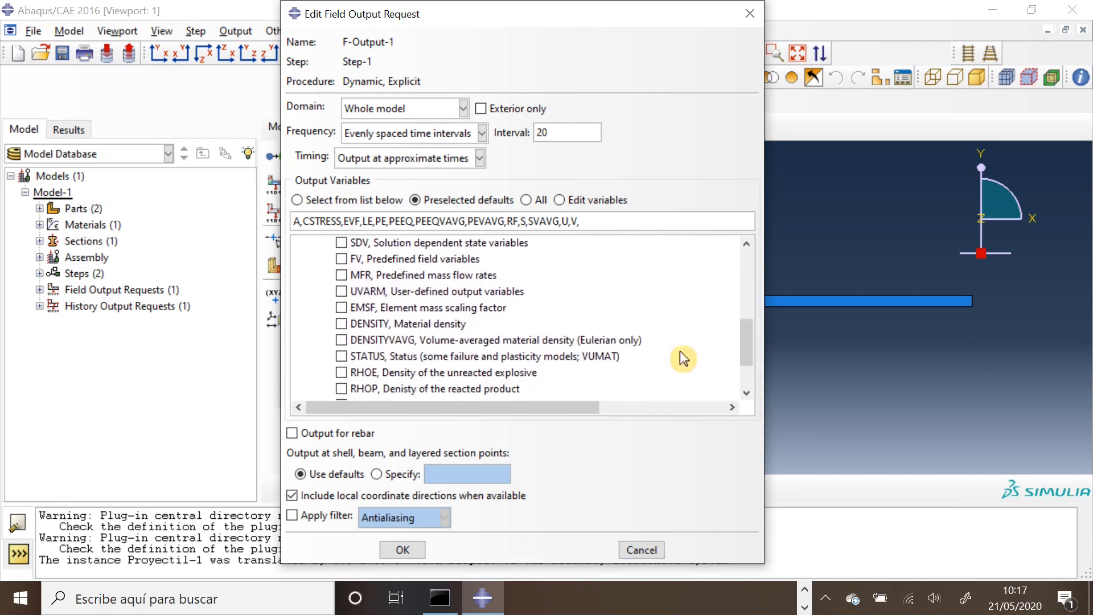
pyautogui.click(342, 356)
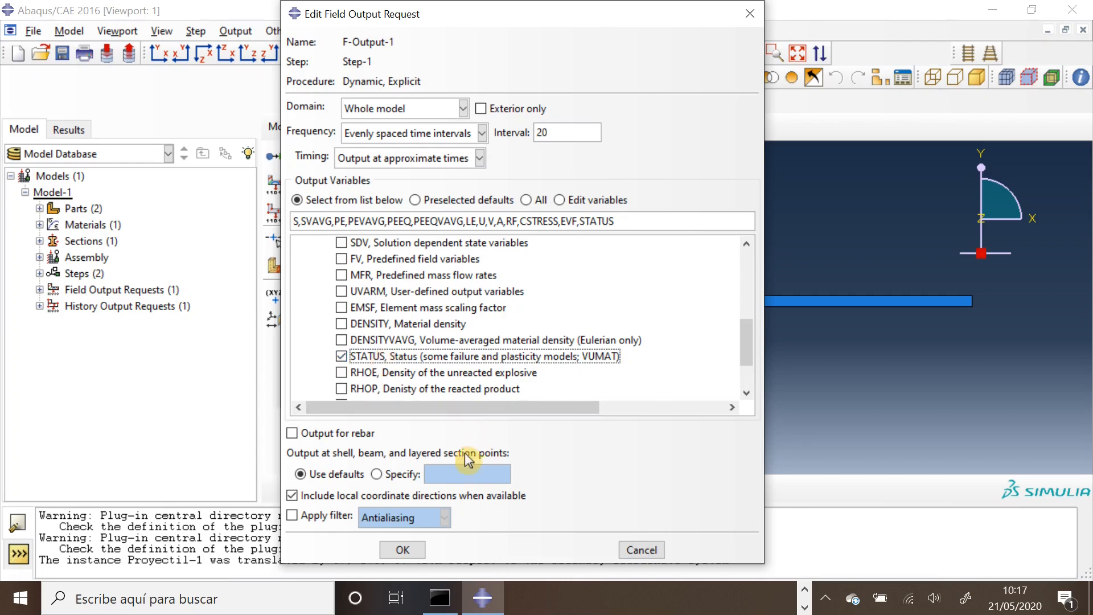
pyautogui.click(402, 549)
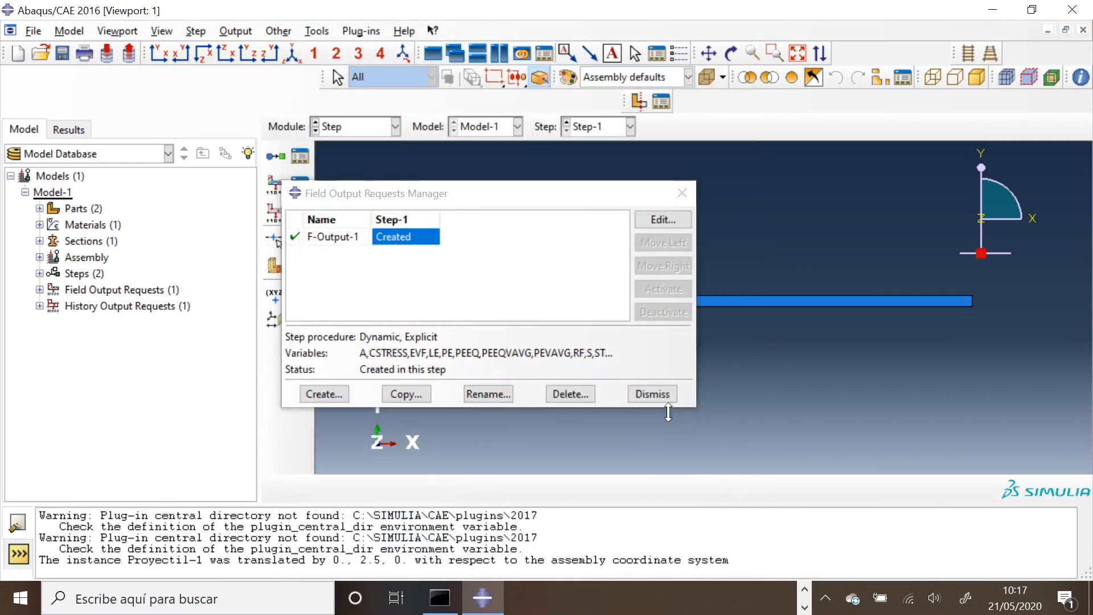
pyautogui.click(657, 394)
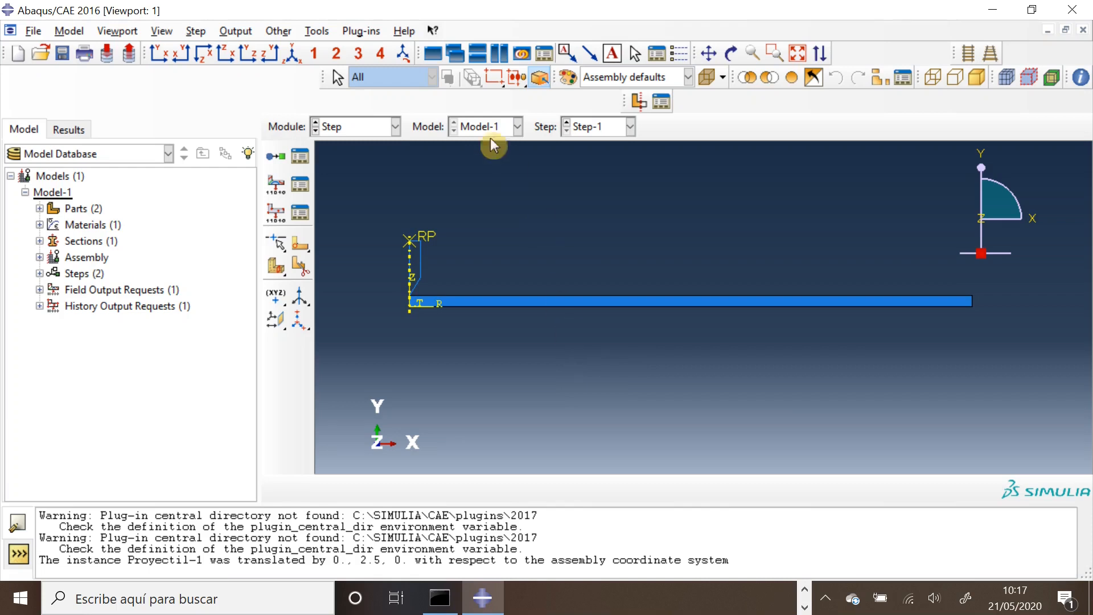
# Create a geometry set named Set-RF containing the projectile's reference point RP
pyautogui.click(316, 31)
pyautogui.moveTo(349, 84)
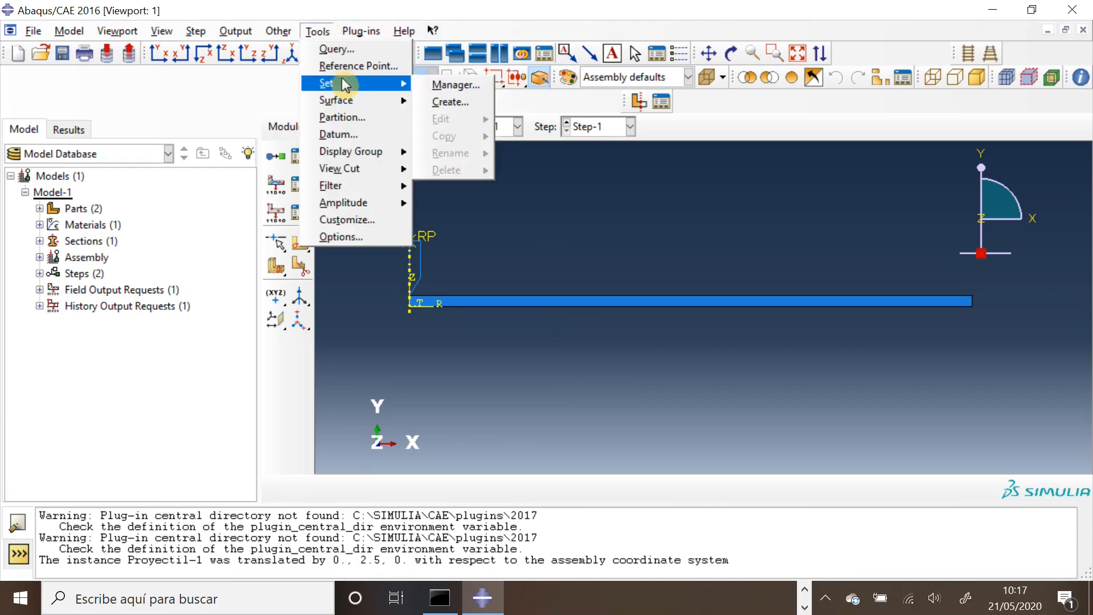
pyautogui.click(457, 104)
pyautogui.moveTo(454, 217); pyautogui.dragTo(626, 200)
pyautogui.click(595, 226)
pyautogui.press('BackSpace')
pyautogui.write('RF')
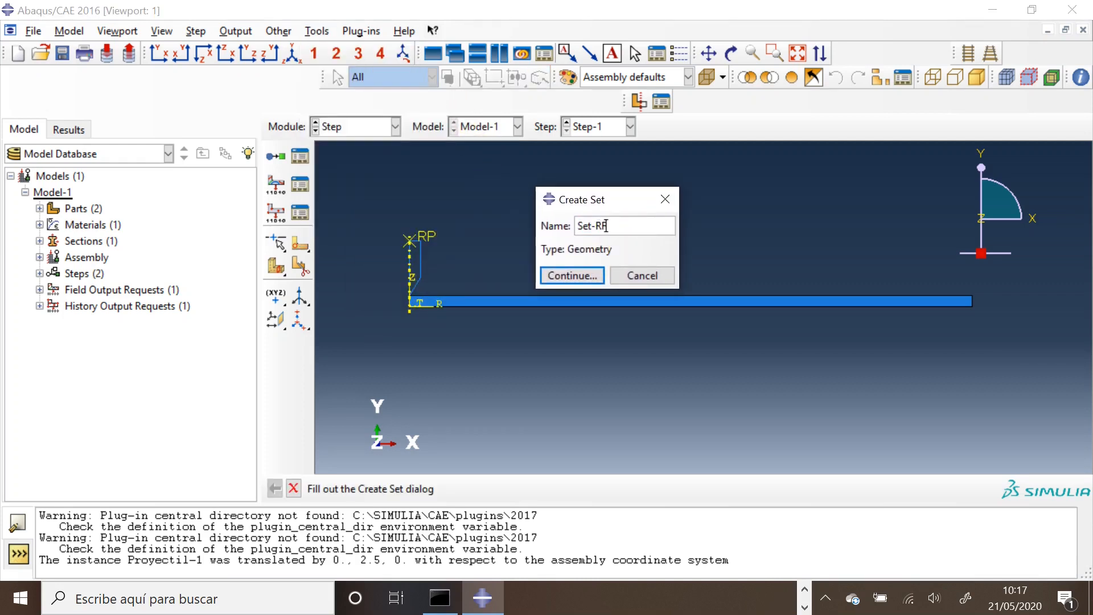
pyautogui.click(578, 277)
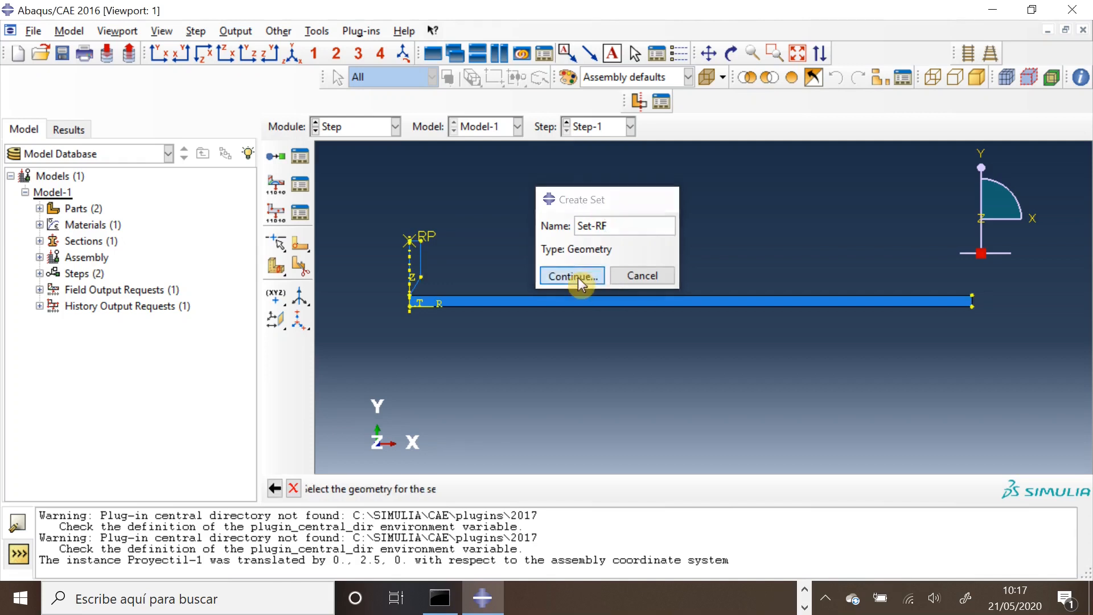
pyautogui.click(419, 240)
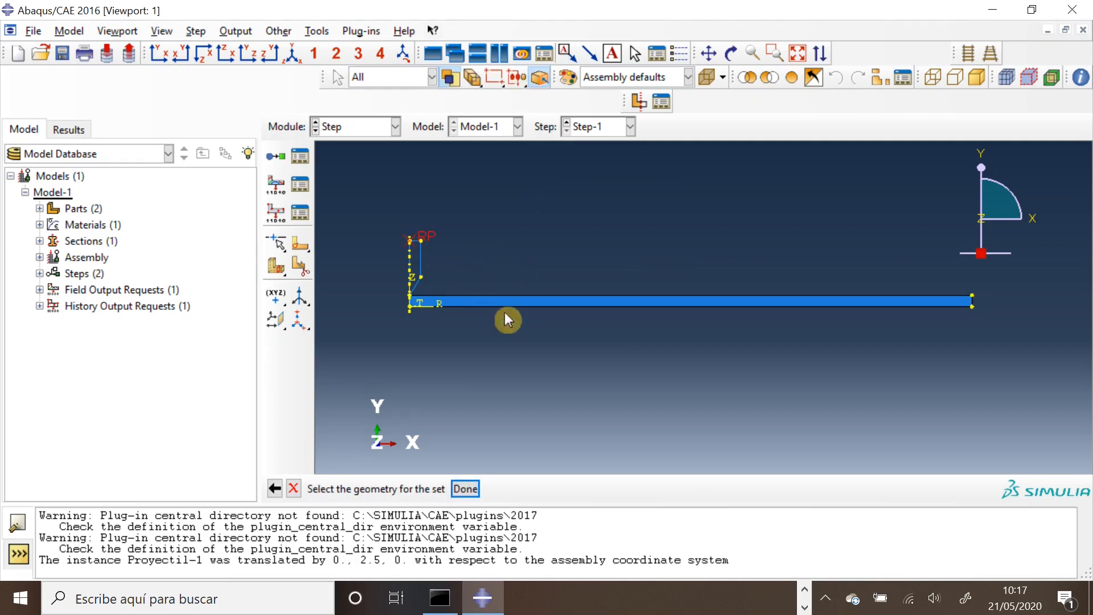
pyautogui.click(466, 489)
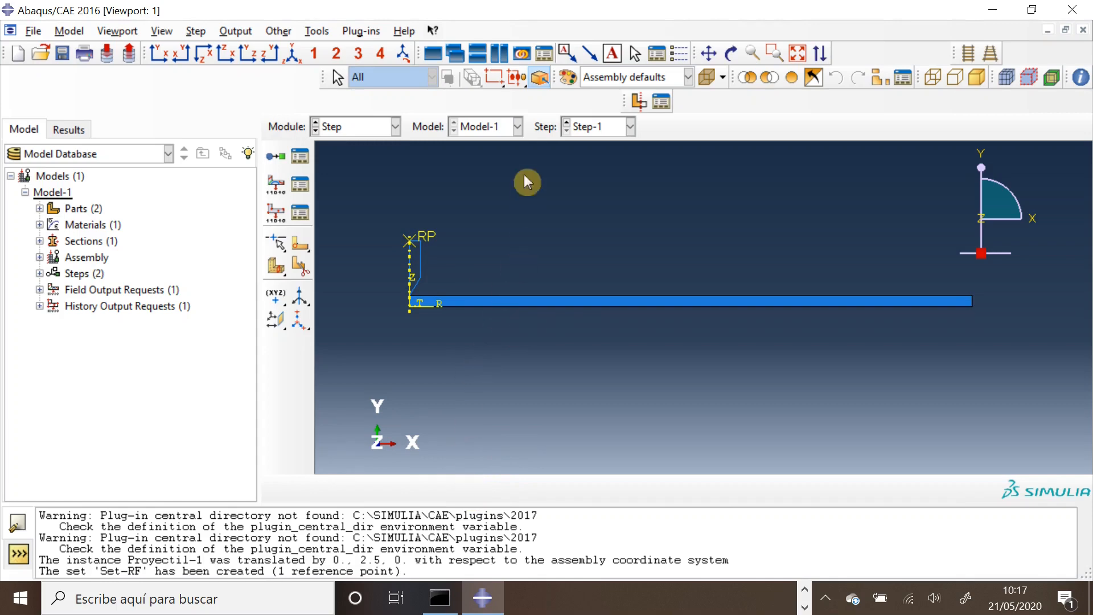
# Start a new history output request in Step-1 with its domain limited to the set Set-RF
pyautogui.click(277, 216)
pyautogui.click(480, 305)
pyautogui.moveTo(595, 75); pyautogui.dragTo(638, 30)
pyautogui.click(567, 119)
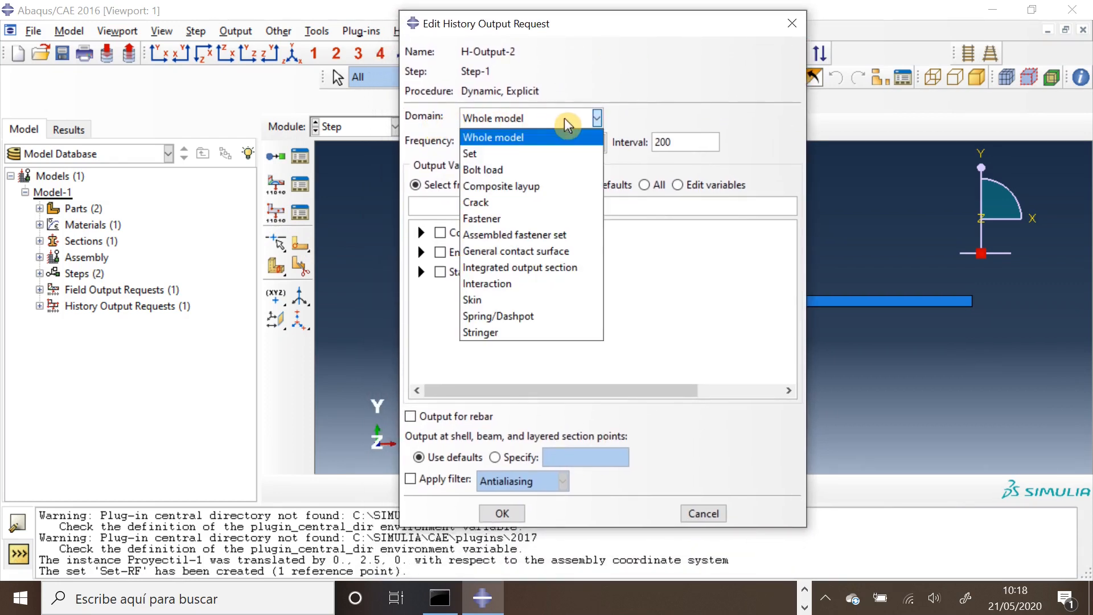
pyautogui.click(502, 152)
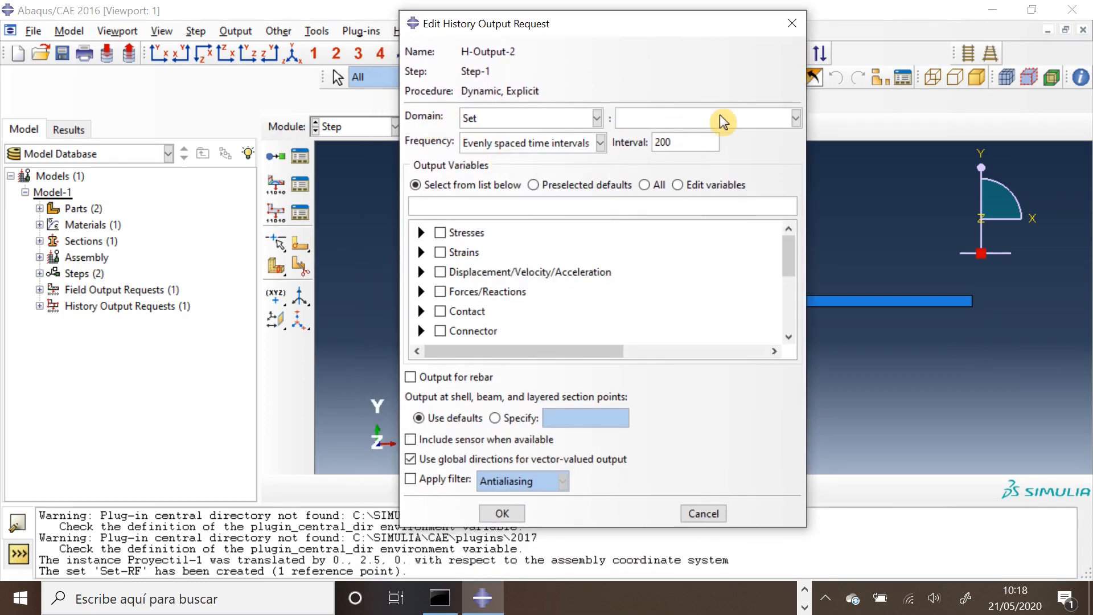
pyautogui.click(712, 118)
pyautogui.click(656, 142)
# Request the V2 velocity component as history output for the set Set-RF in Step-1
pyautogui.moveTo(791, 259); pyautogui.dragTo(782, 272)
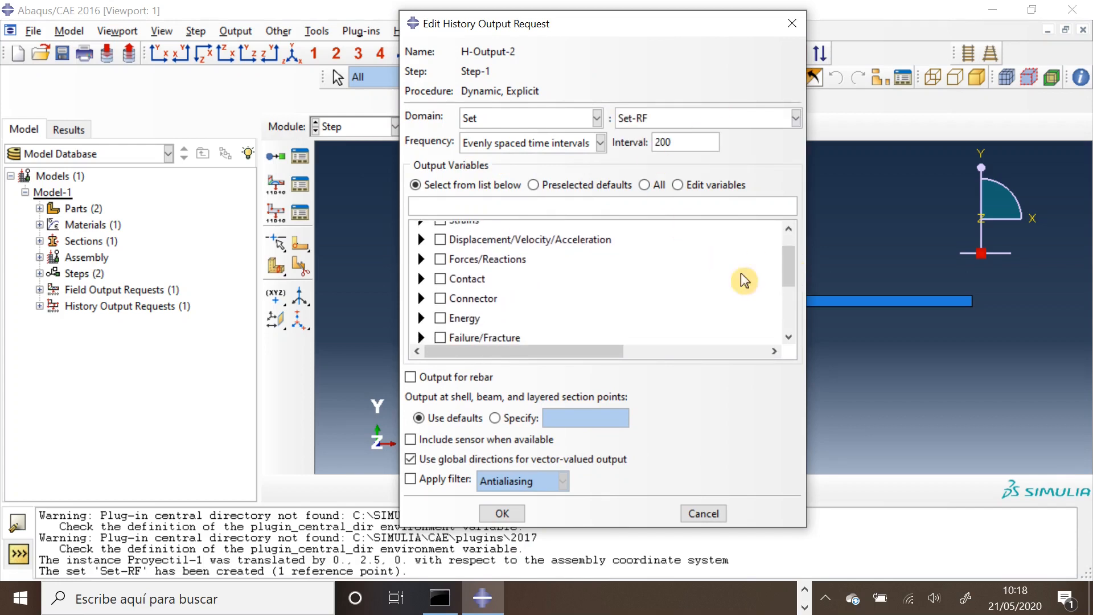
pyautogui.click(421, 239)
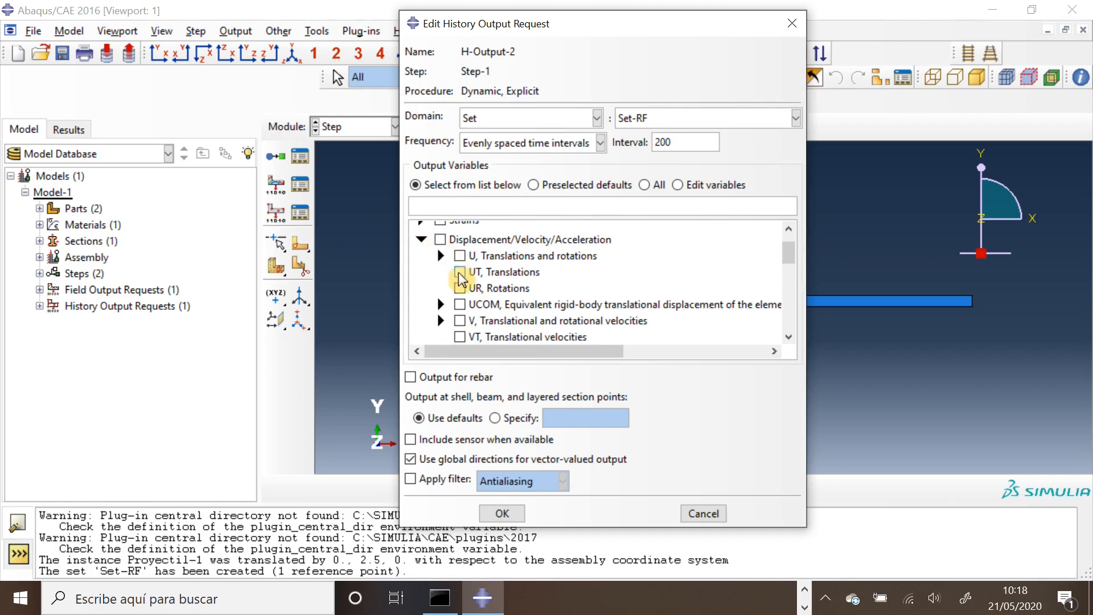
pyautogui.scroll(-1, 786, 251)
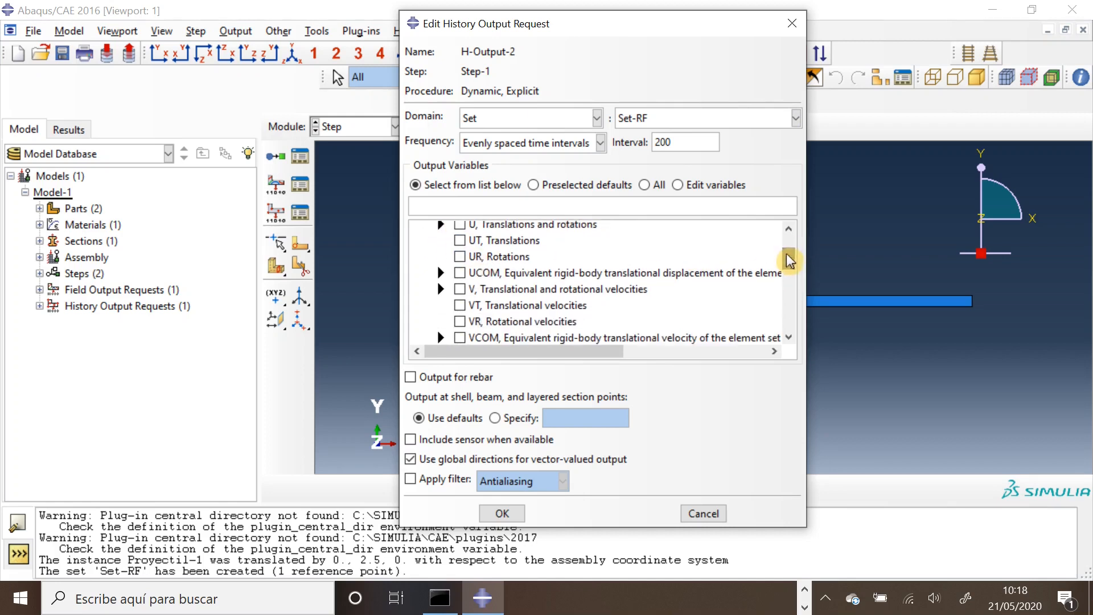
pyautogui.click(441, 289)
pyautogui.click(479, 321)
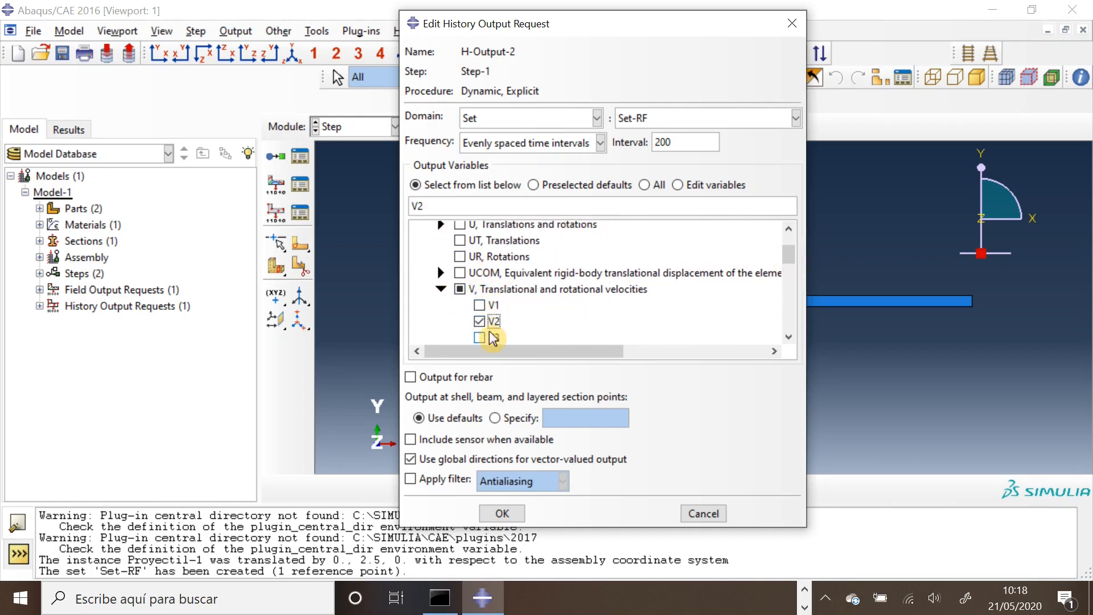
pyautogui.click(502, 514)
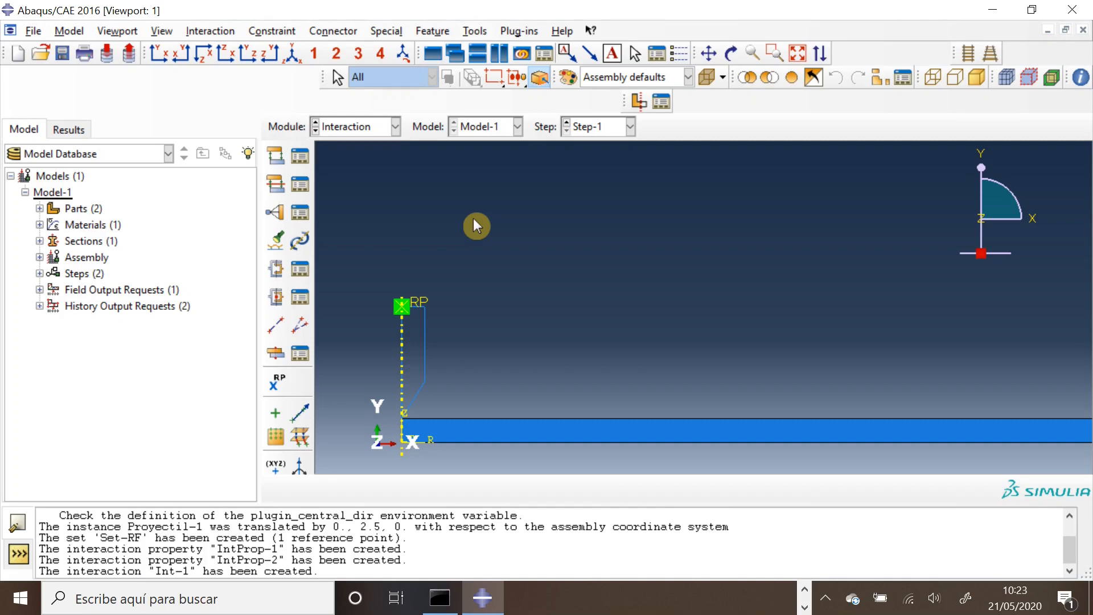
# Start a Surface-to-surface contact (Explicit) interaction in Step-1 with the yellow side of the projectile's axis, slanted and outer vertical edges as first surface
pyautogui.click(282, 159)
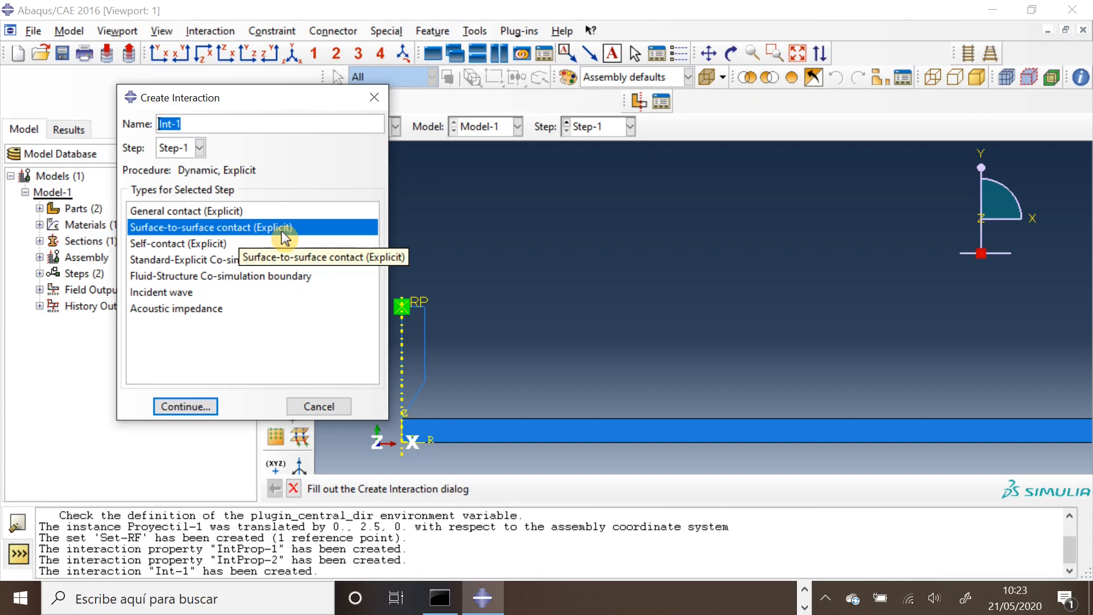
pyautogui.click(188, 408)
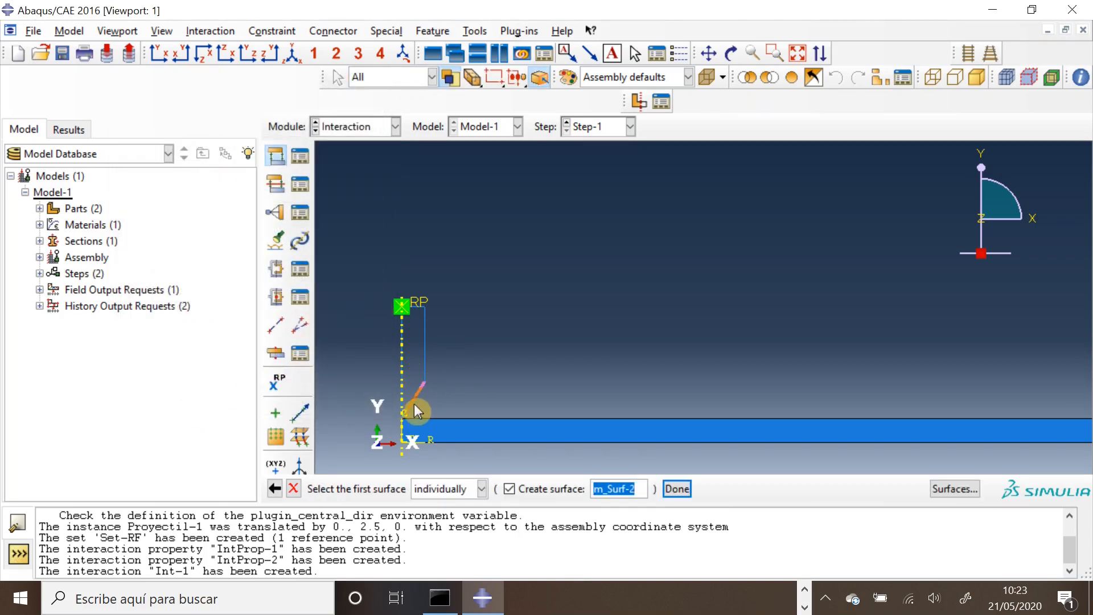
pyautogui.scroll(3, 415, 408)
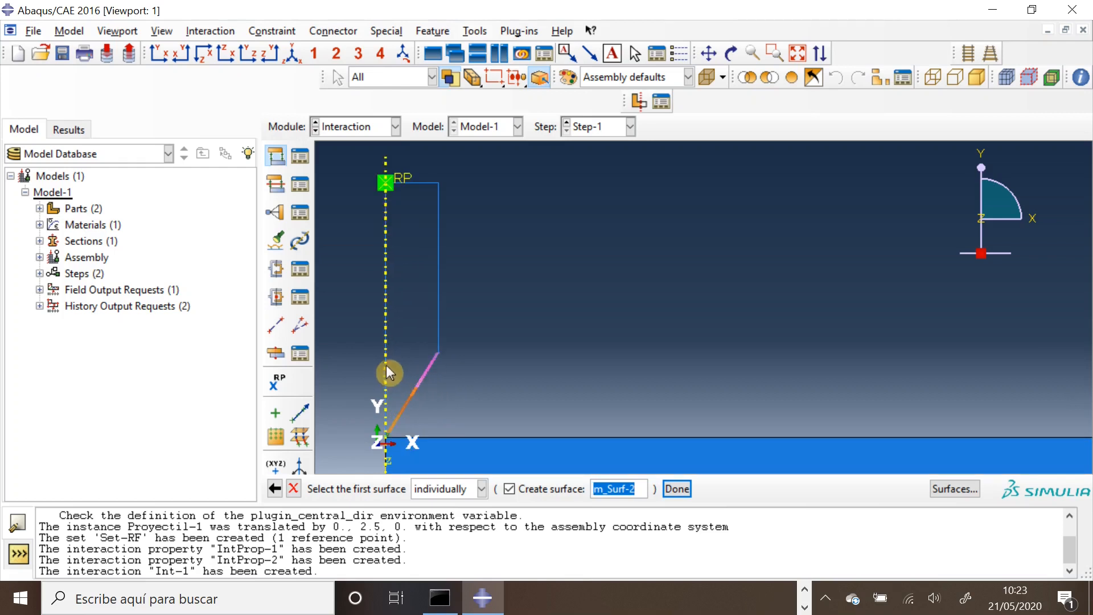
pyautogui.click(385, 366)
pyautogui.keyDown('shift'); pyautogui.click(411, 393); pyautogui.keyUp('shift')
pyautogui.keyDown('shift'); pyautogui.click(437, 324); pyautogui.keyUp('shift')
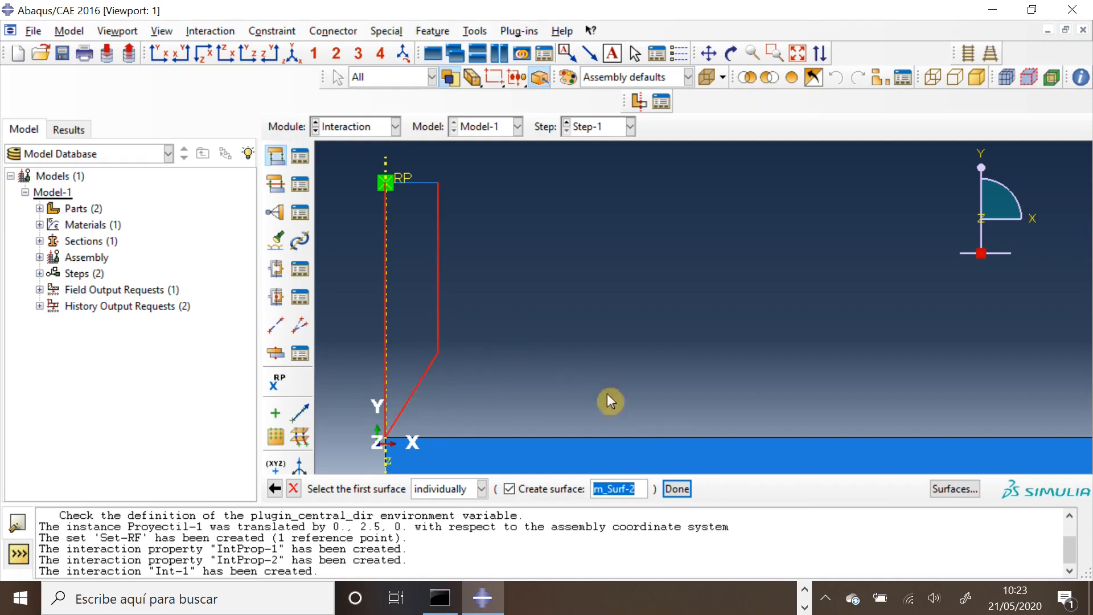
pyautogui.click(676, 488)
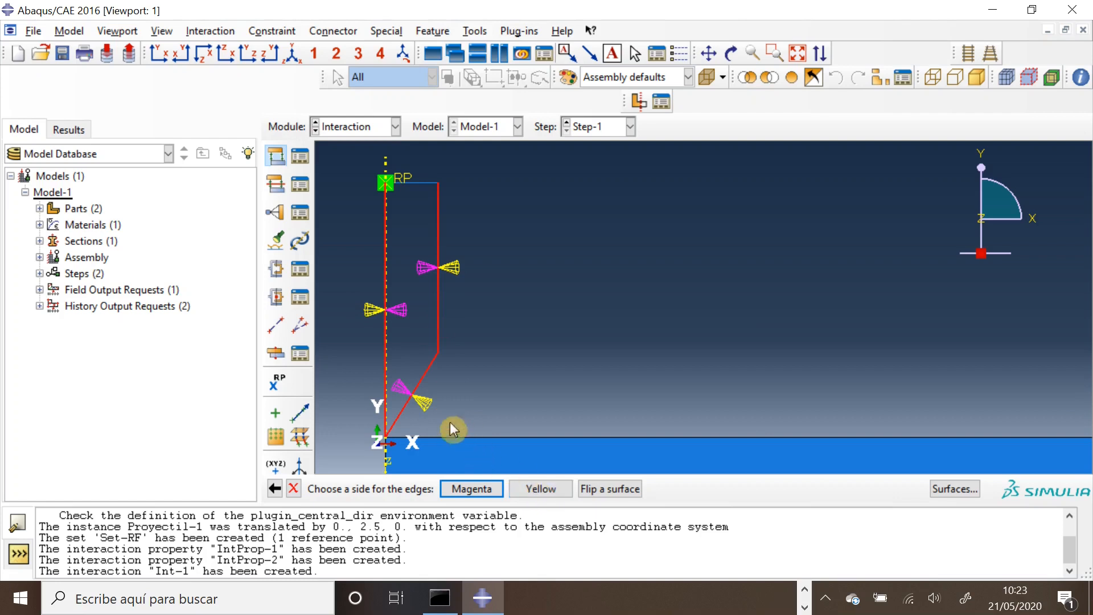
pyautogui.click(539, 488)
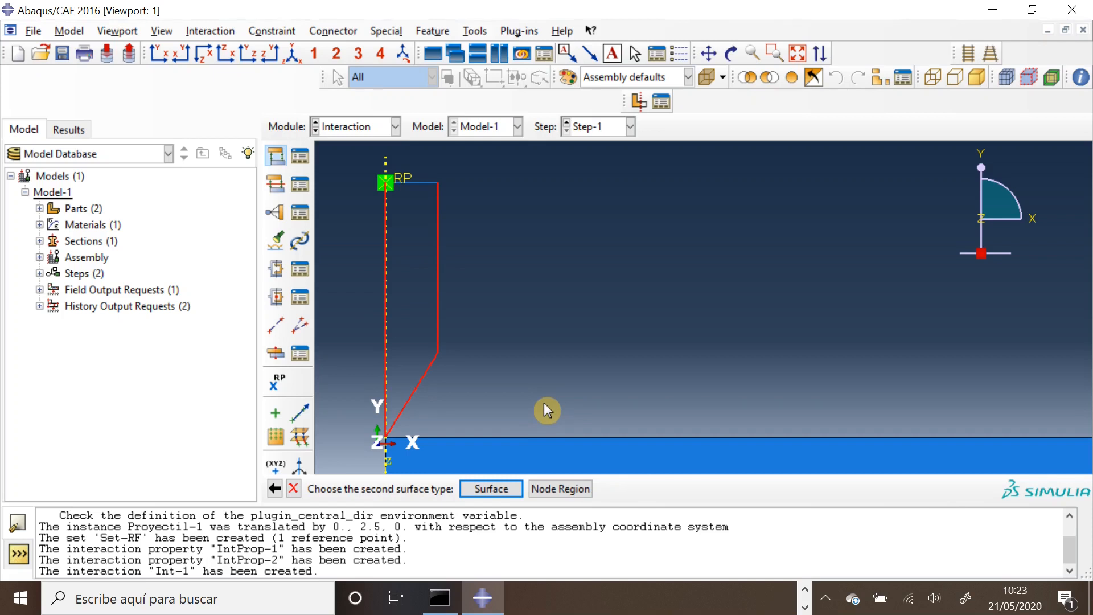
# Define the contact's second surface as a node region containing the whole plate
pyautogui.click(565, 490)
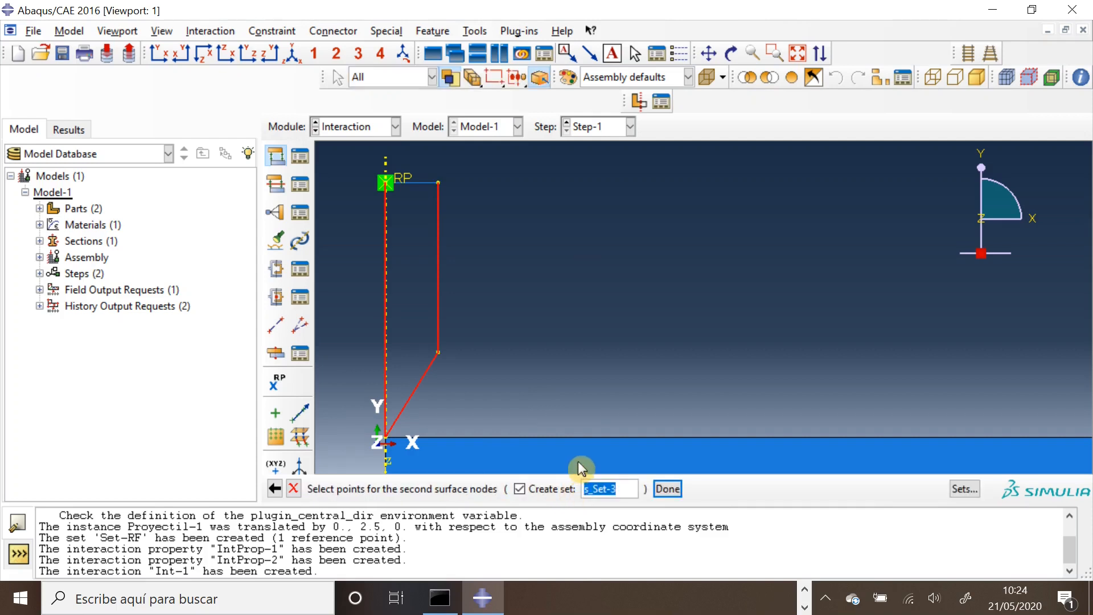
pyautogui.click(580, 463)
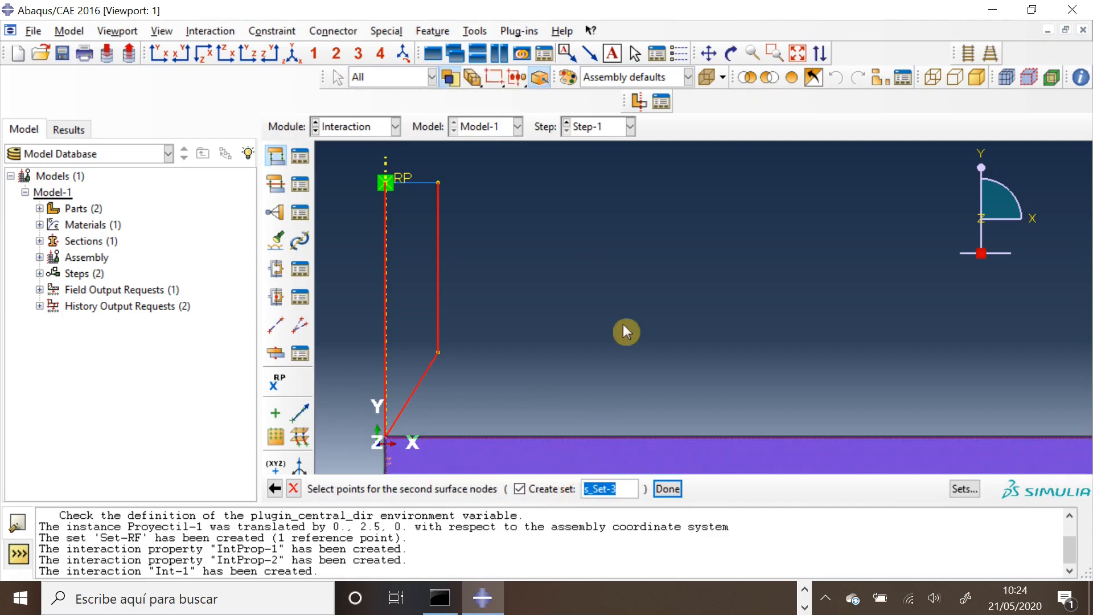
pyautogui.scroll(-6, 629, 350)
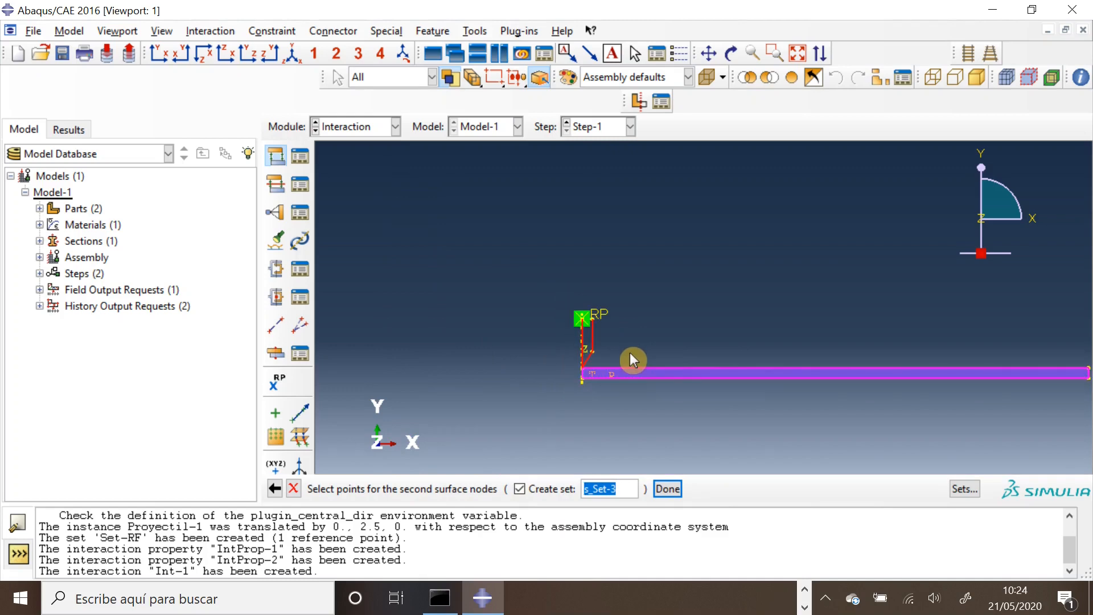
pyautogui.scroll(5, 632, 360)
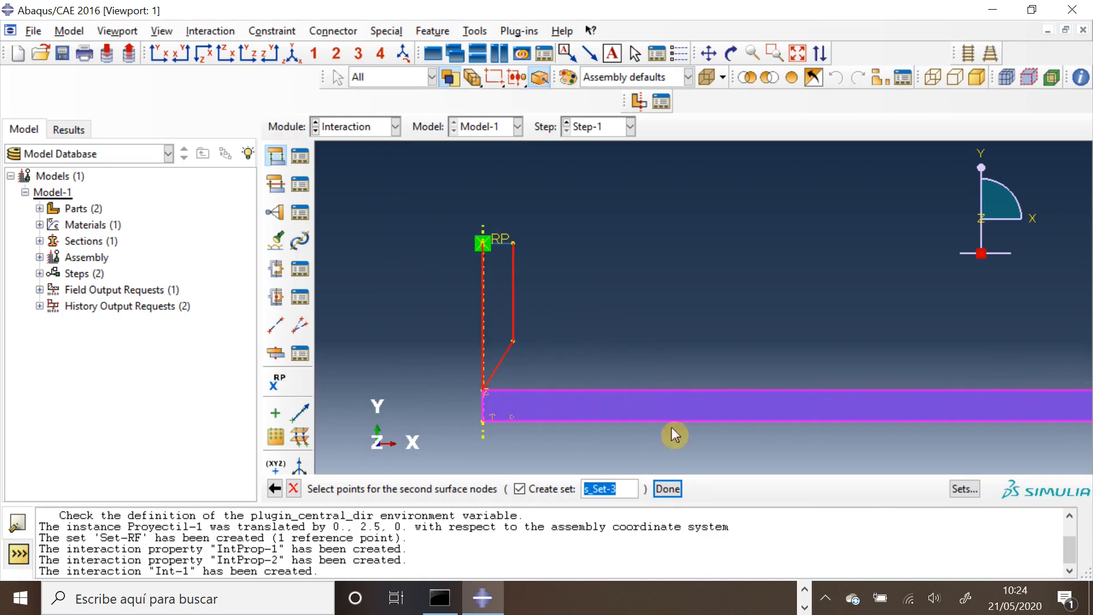
pyautogui.click(667, 489)
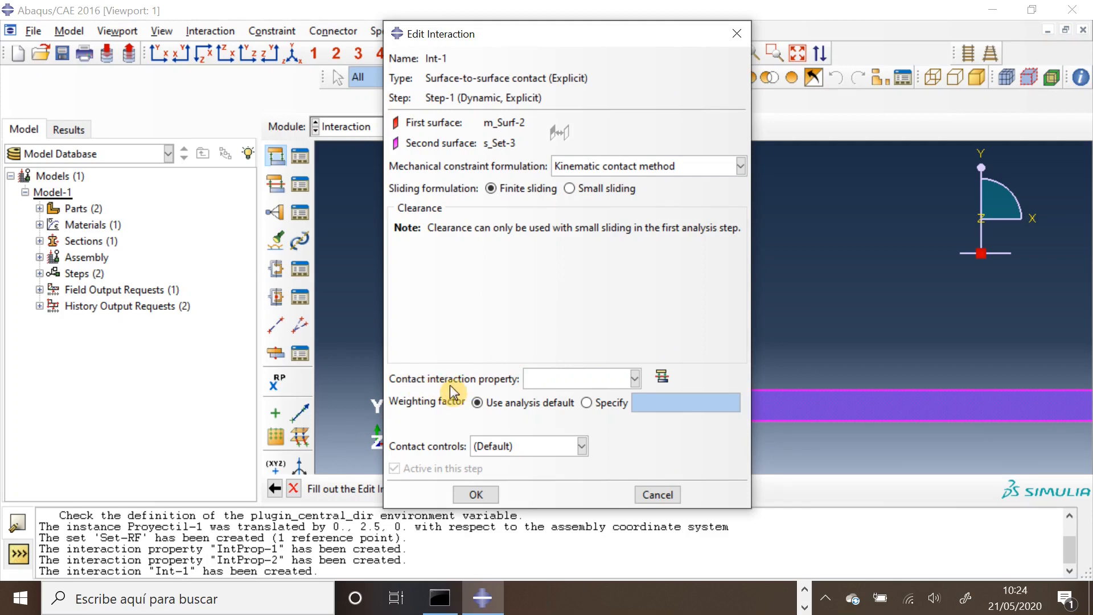
# Create a contact property with frictionless tangential behavior and complete the interaction with it
pyautogui.click(662, 376)
pyautogui.click(794, 374)
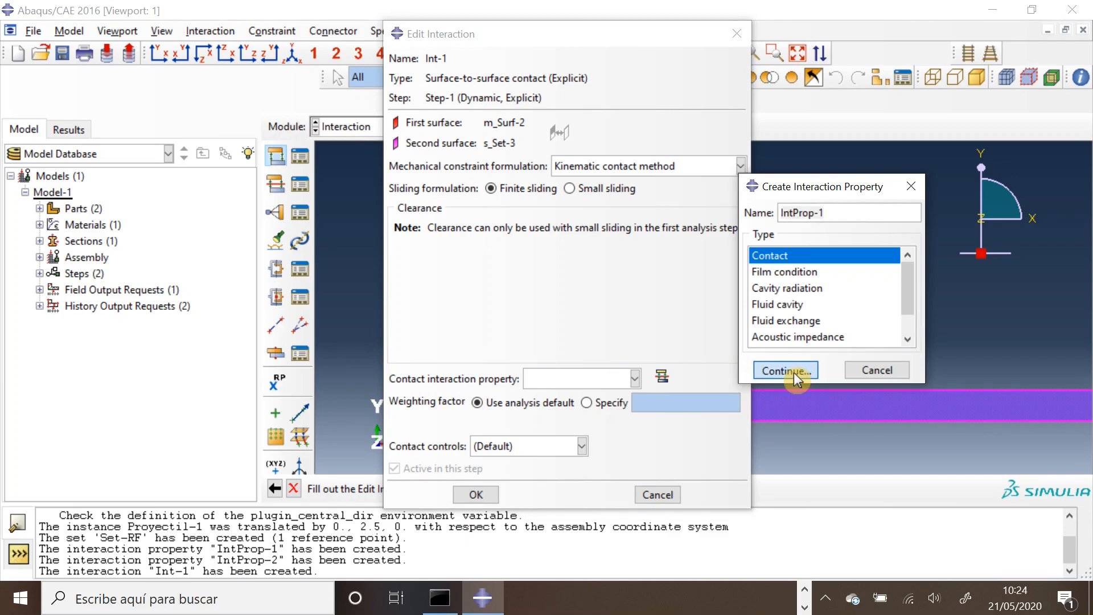
pyautogui.click(784, 371)
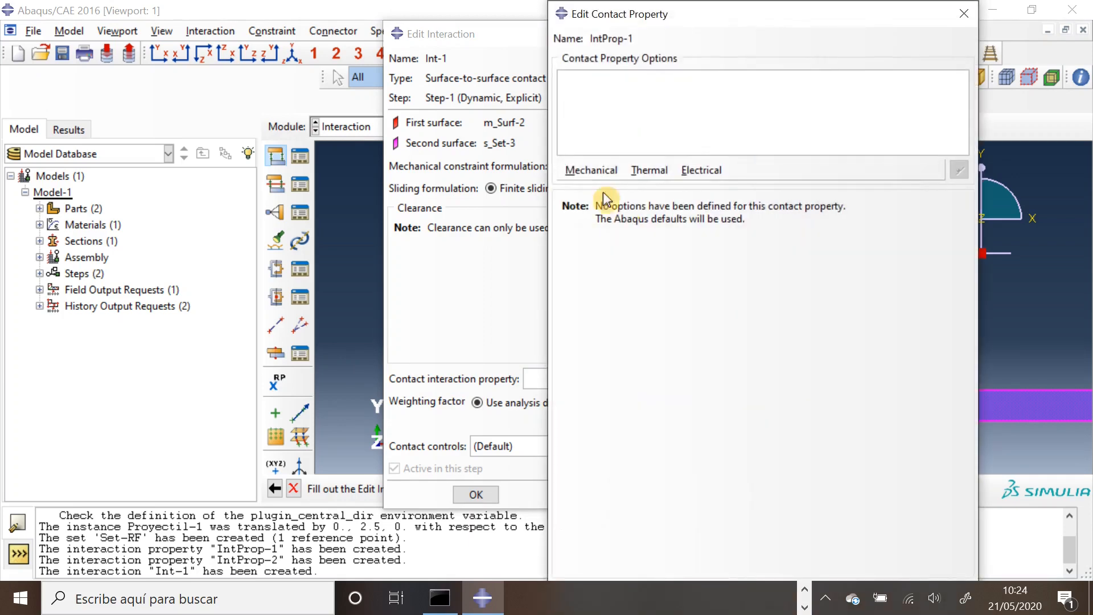
pyautogui.click(585, 174)
pyautogui.click(604, 189)
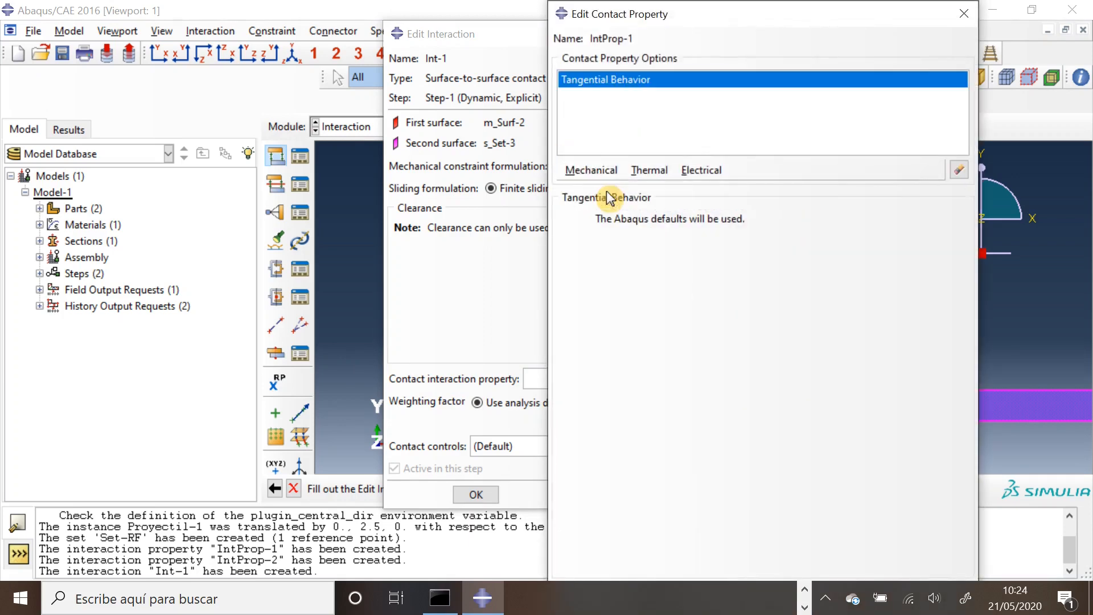
pyautogui.click(963, 13)
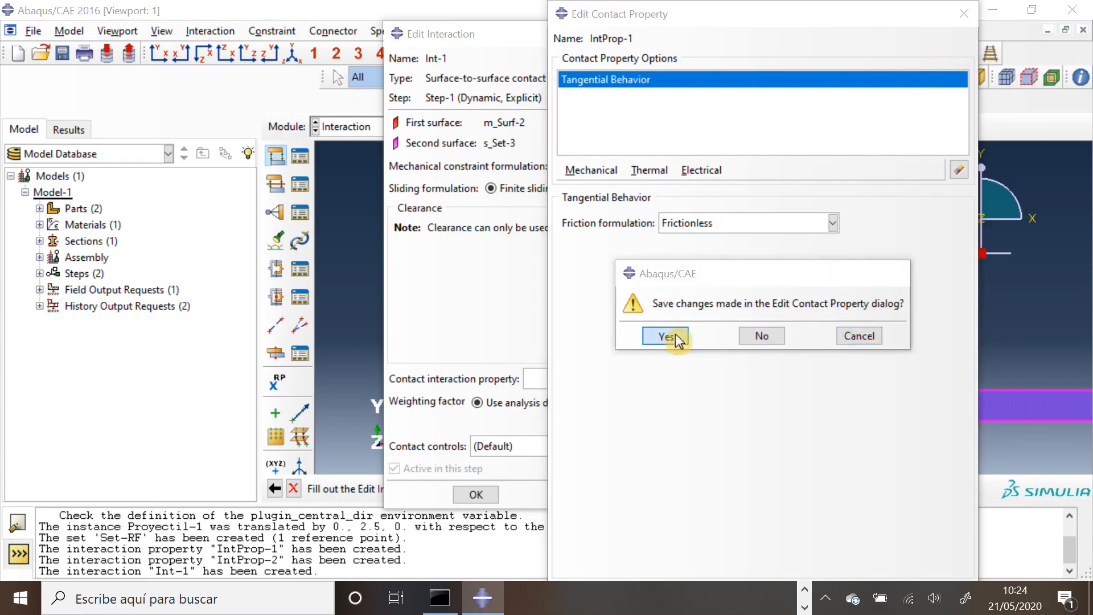
pyautogui.click(671, 336)
pyautogui.click(483, 495)
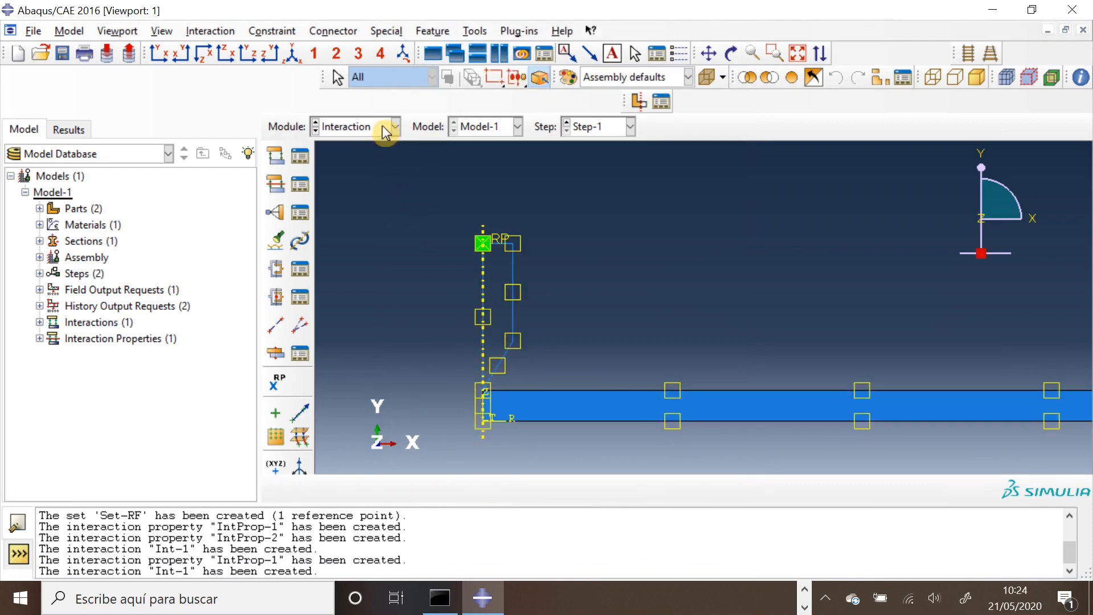
# Switch to the Load module and start a mechanical Velocity predefined field in the Initial step
pyautogui.click(385, 132)
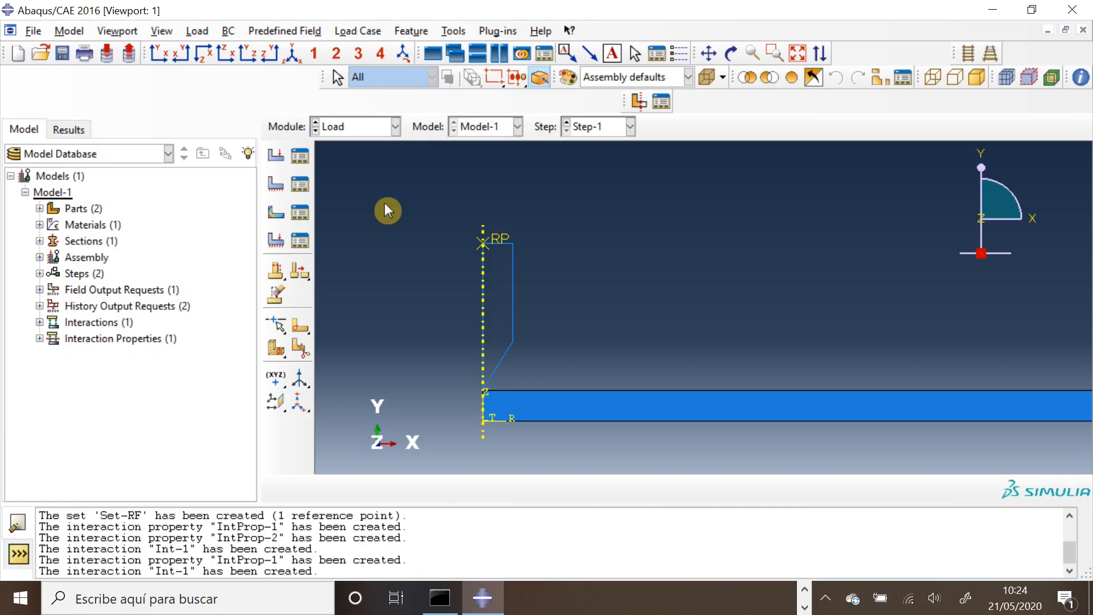
pyautogui.click(278, 217)
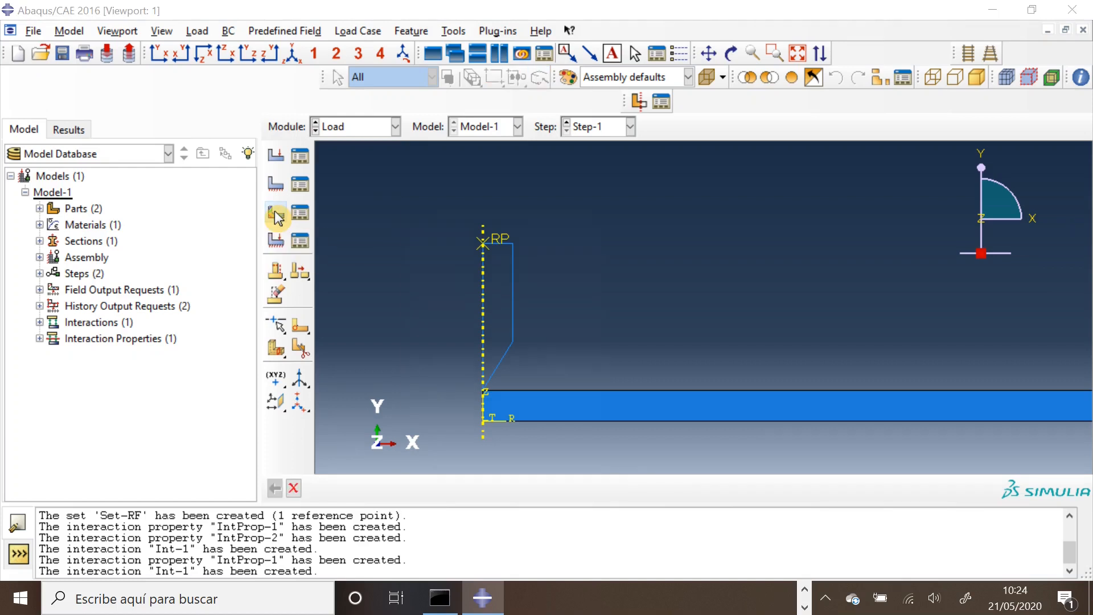
pyautogui.moveTo(499, 227); pyautogui.dragTo(349, 135)
pyautogui.click(374, 176)
pyautogui.click(342, 199)
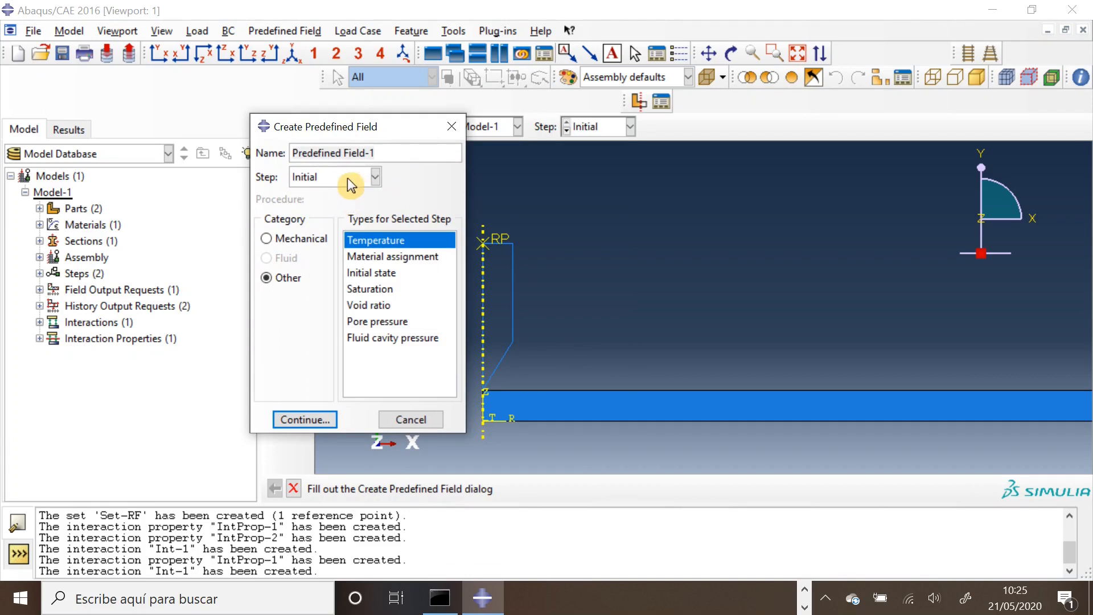
pyautogui.click(297, 238)
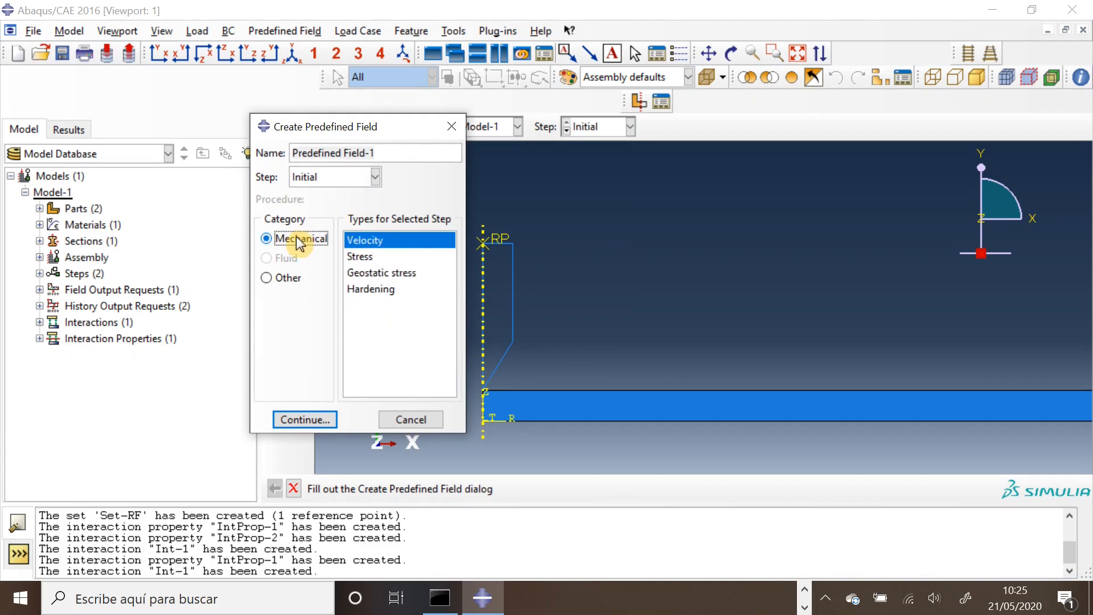
pyautogui.click(317, 422)
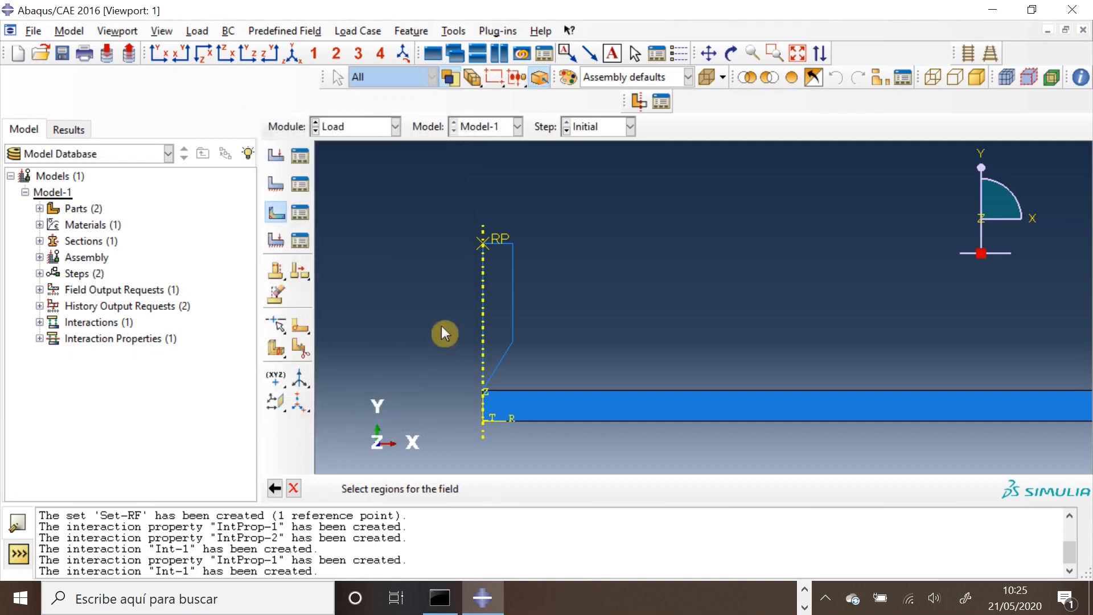
# Apply the velocity field to the projectile's reference point RP with V2 set to -220000
pyautogui.click(487, 240)
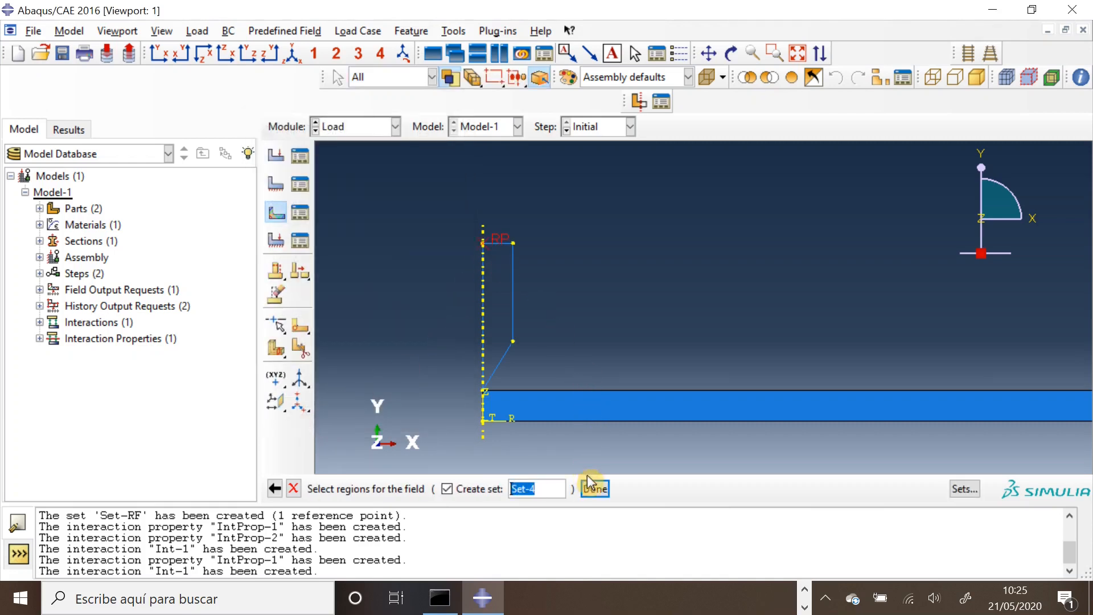
pyautogui.click(594, 488)
pyautogui.moveTo(915, 200); pyautogui.dragTo(819, 89)
pyautogui.click(745, 263)
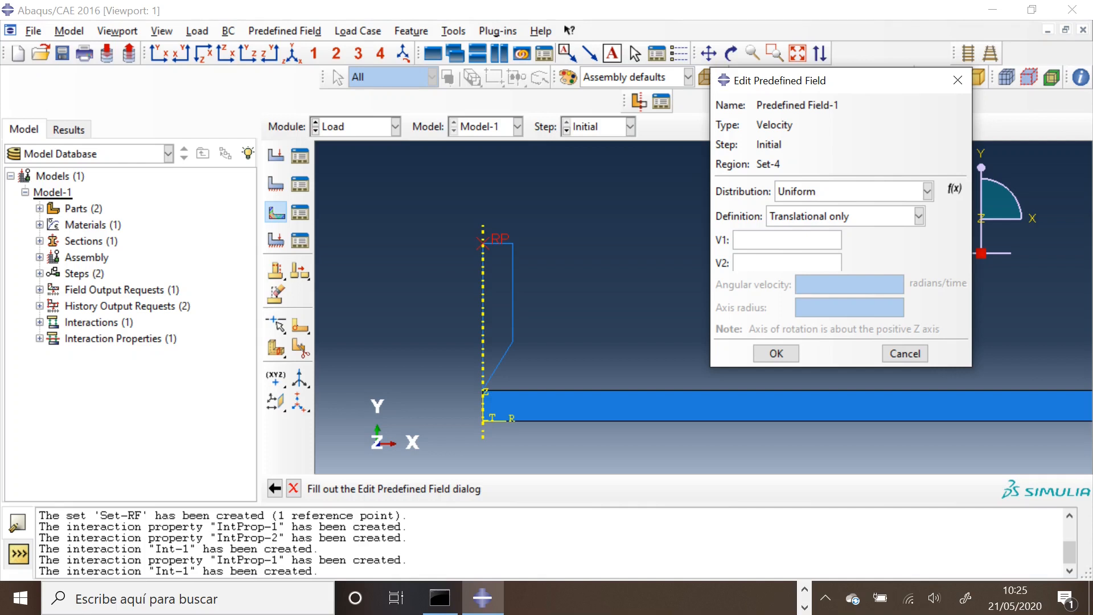
pyautogui.write('-220000')
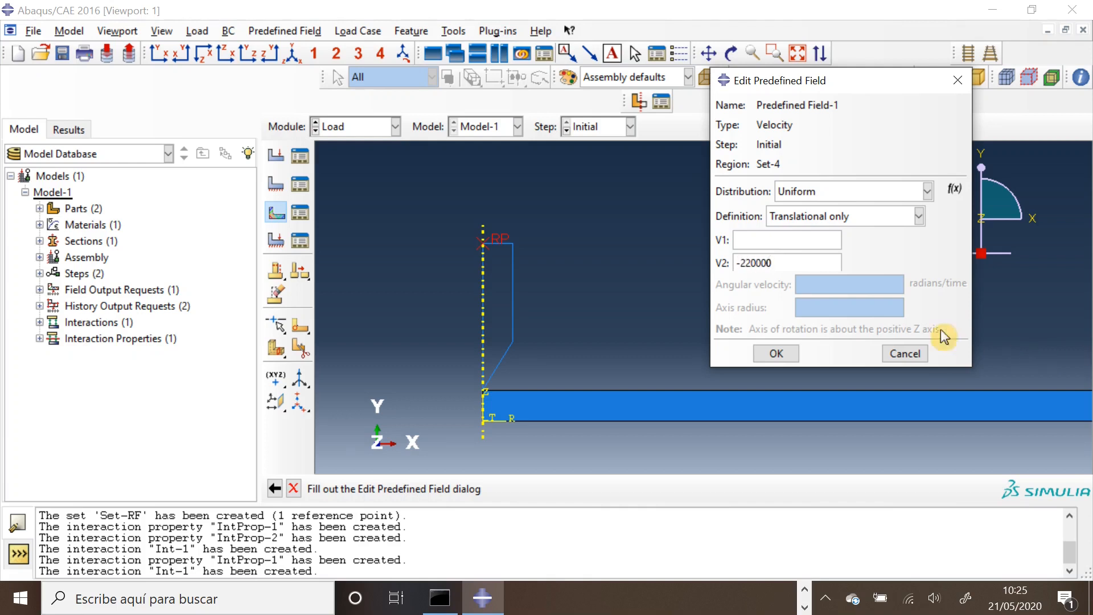
pyautogui.click(774, 354)
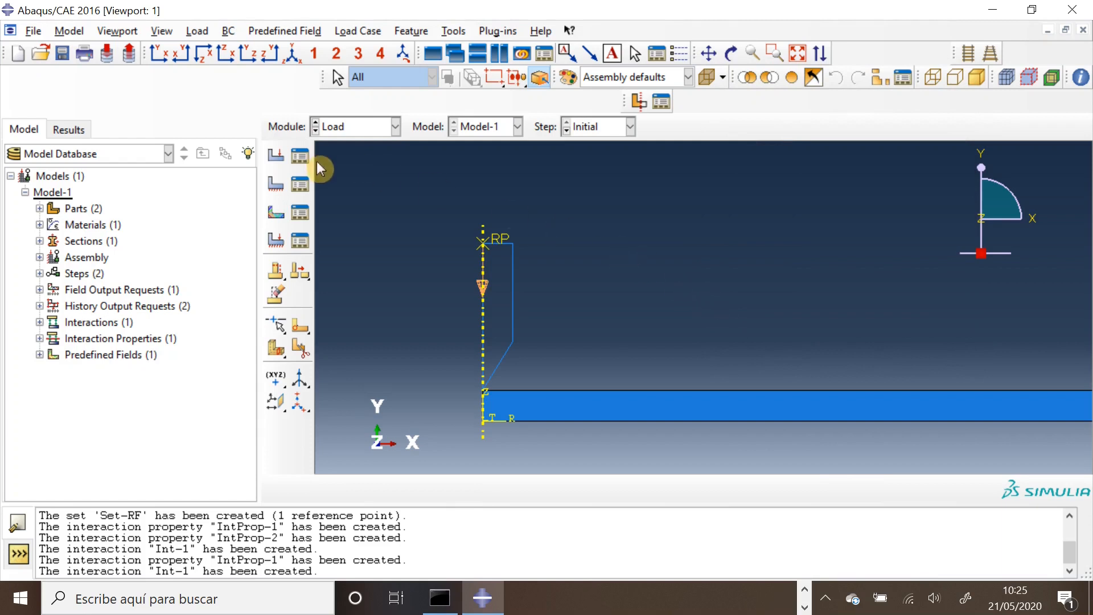
# Create an XSYMM (U1 = UR2 = UR3 = 0) boundary condition in the Initial step on the projectile's reference point RP
pyautogui.click(279, 187)
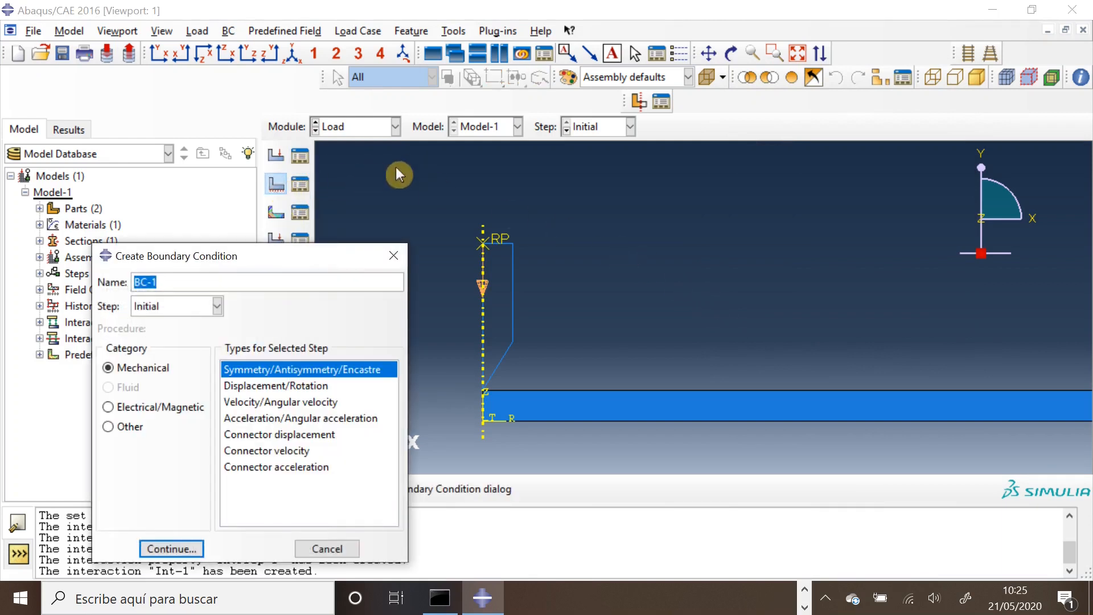
pyautogui.moveTo(300, 256); pyautogui.dragTo(301, 112)
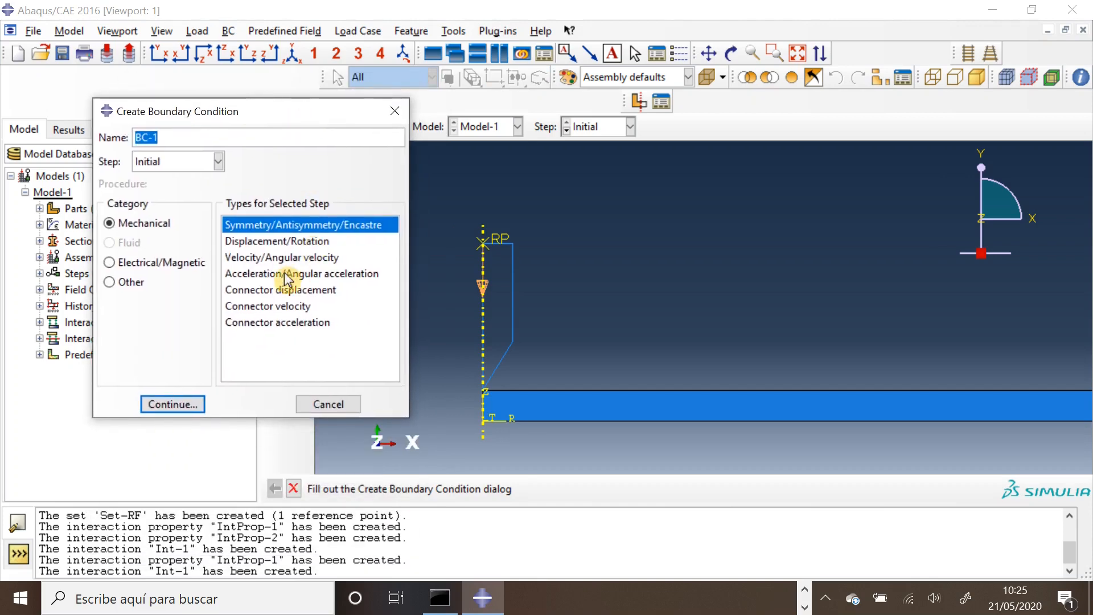
pyautogui.click(170, 404)
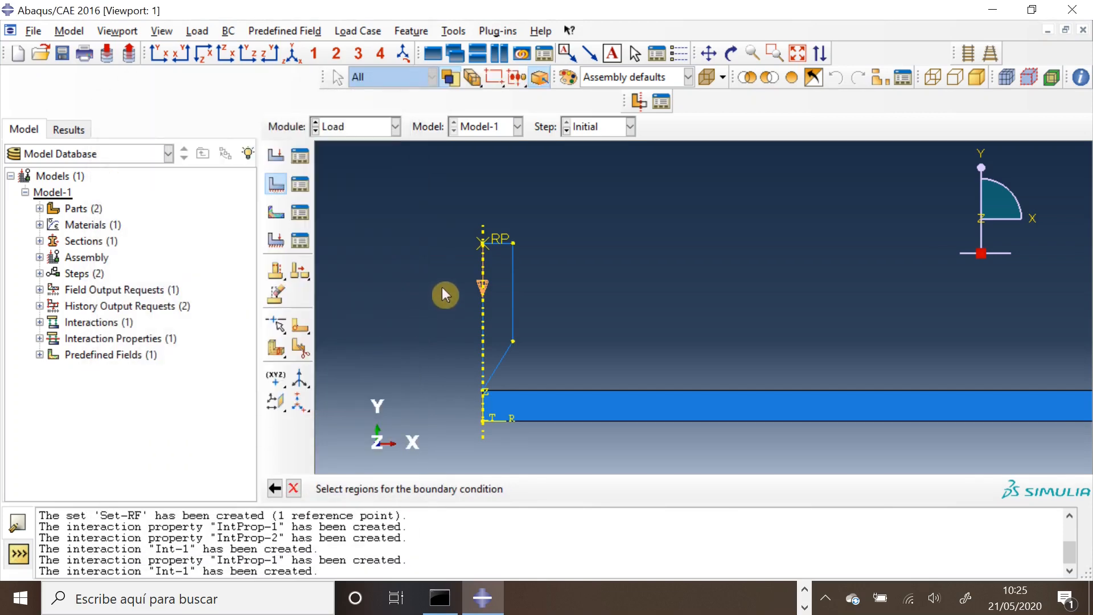
pyautogui.click(484, 243)
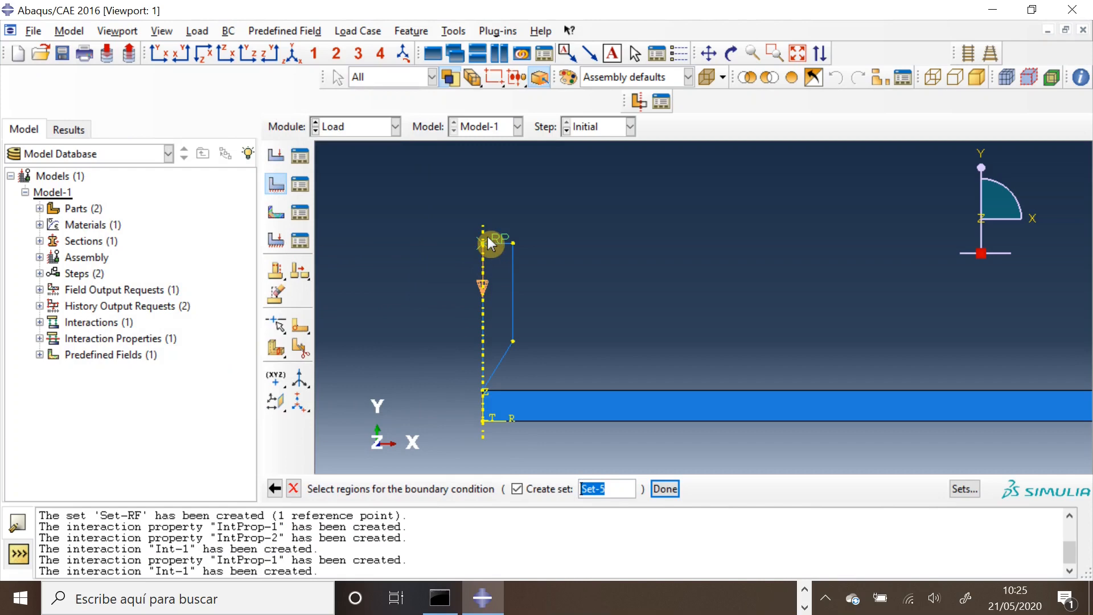
pyautogui.click(667, 488)
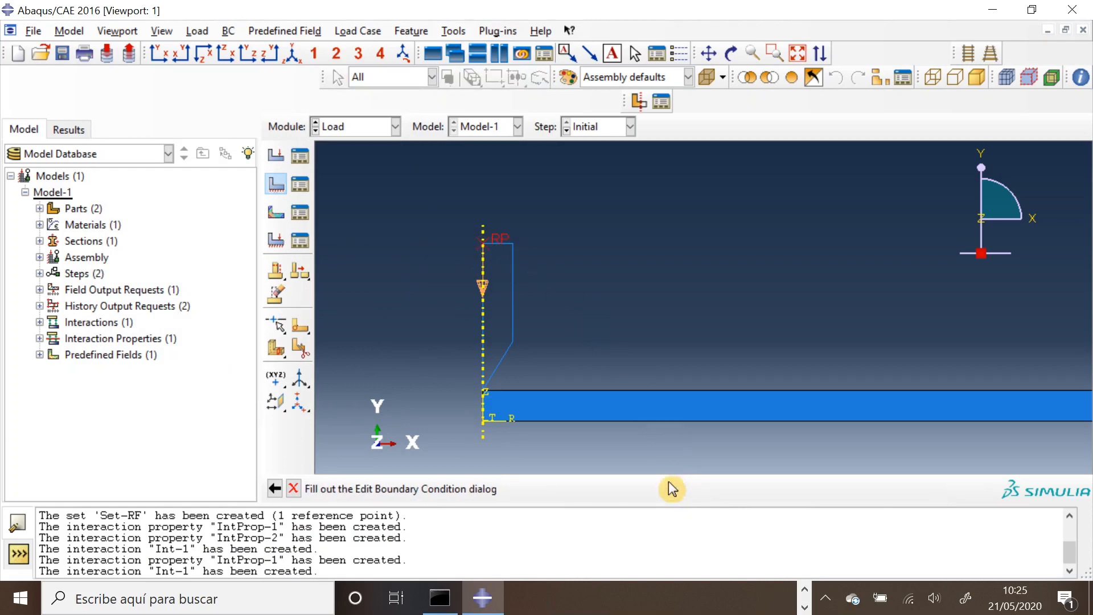
pyautogui.moveTo(207, 325); pyautogui.dragTo(327, 66)
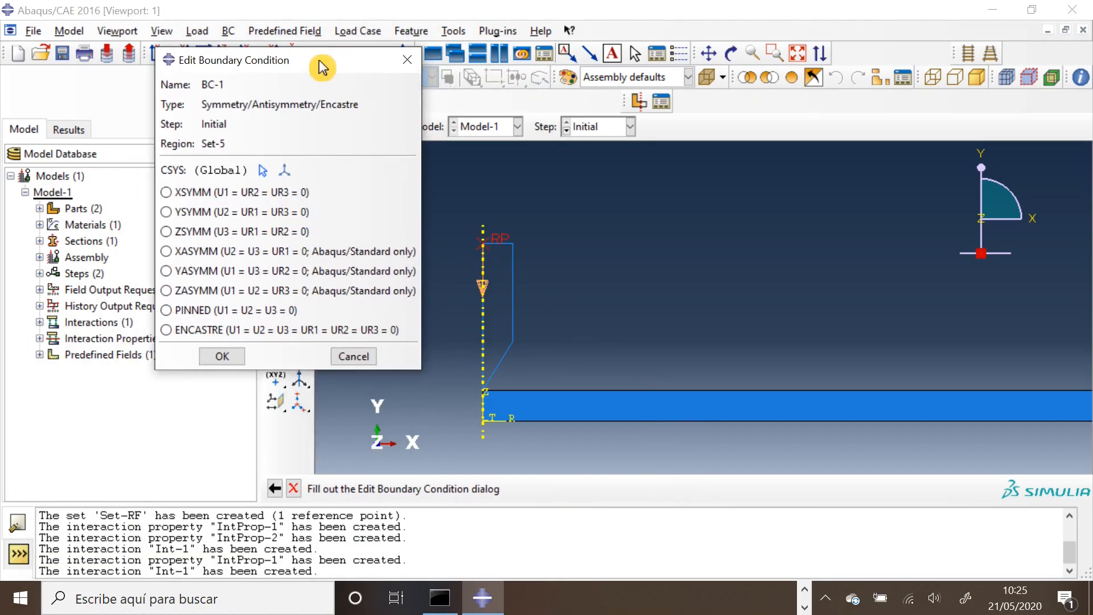
pyautogui.click(241, 195)
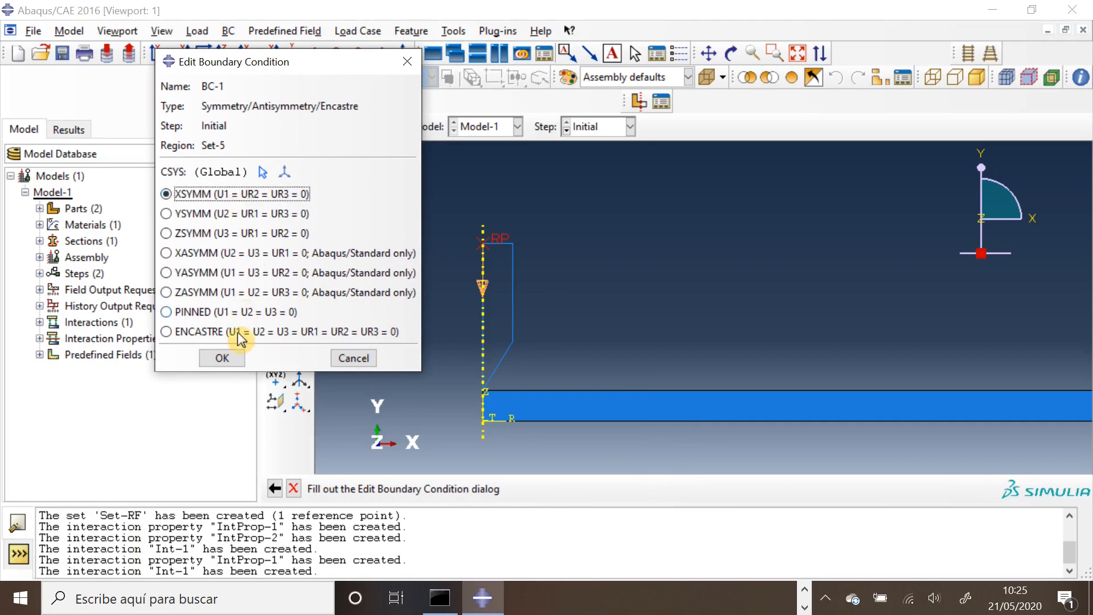
pyautogui.click(224, 358)
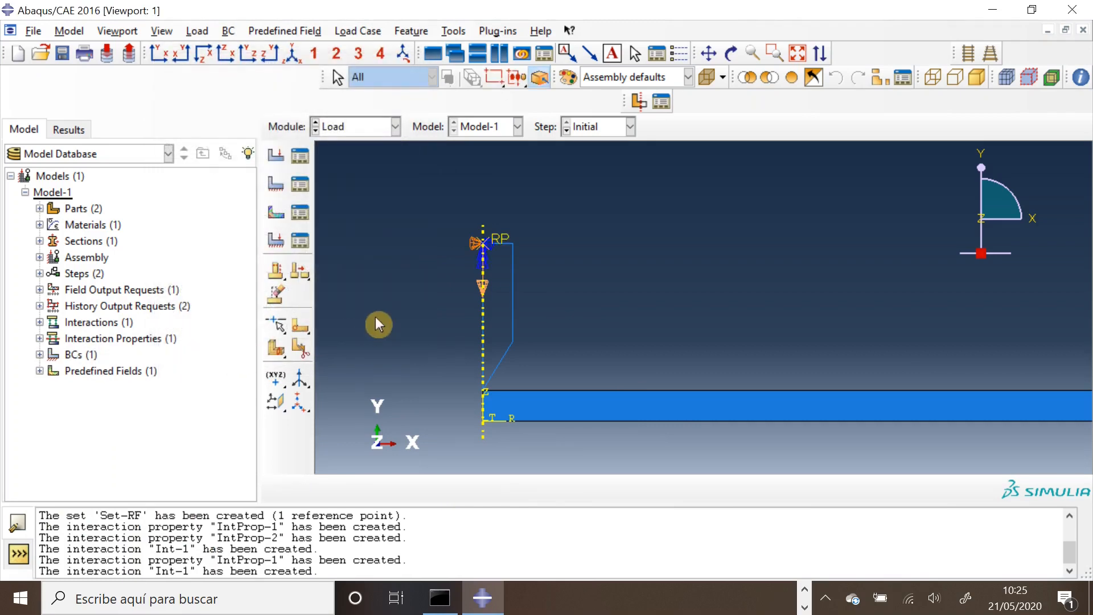
# Create an ENCASTRE boundary condition in the Initial step on the plate's outer edge, opposite the symmetry axis
pyautogui.scroll(3, 686, 348)
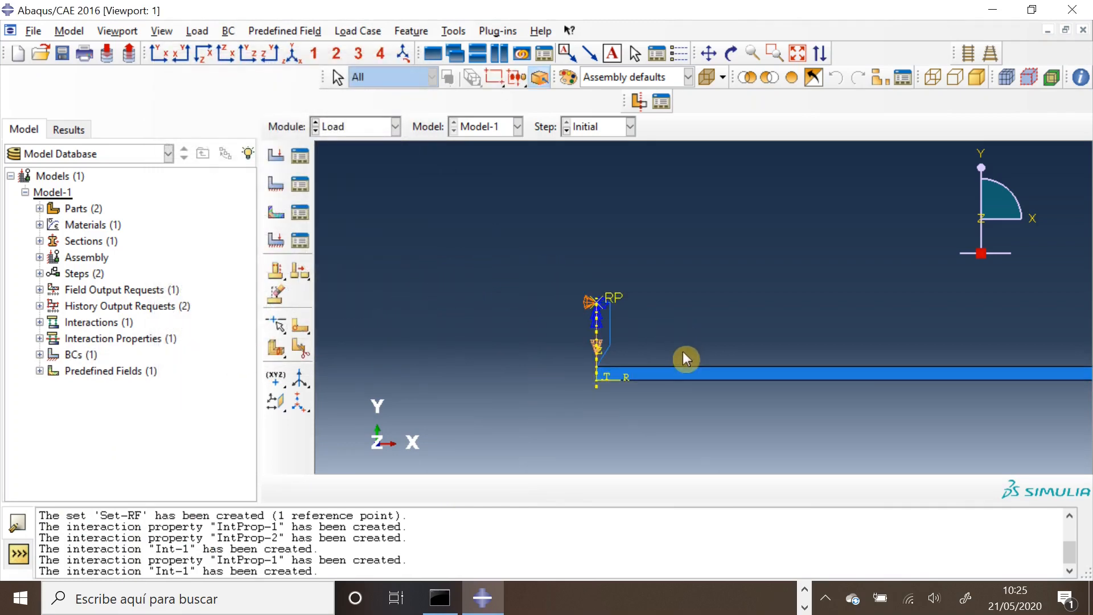
pyautogui.keyDown('ctrl'); pyautogui.keyDown('alt'); pyautogui.moveTo(909, 324); pyautogui.dragTo(588, 273, button='middle'); pyautogui.keyUp('alt'); pyautogui.keyUp('ctrl')
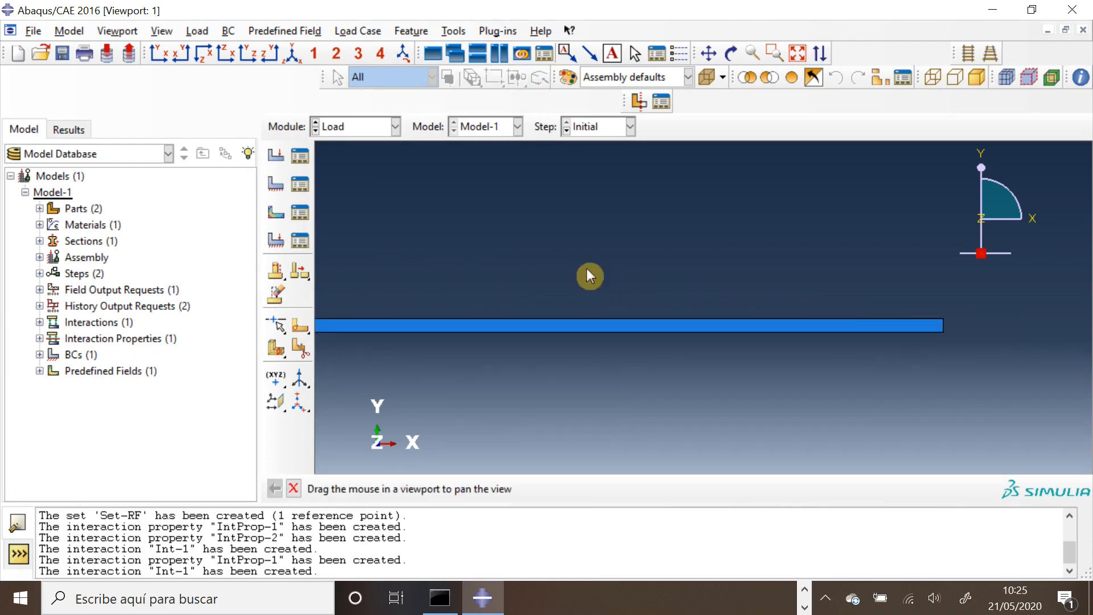
pyautogui.click(276, 186)
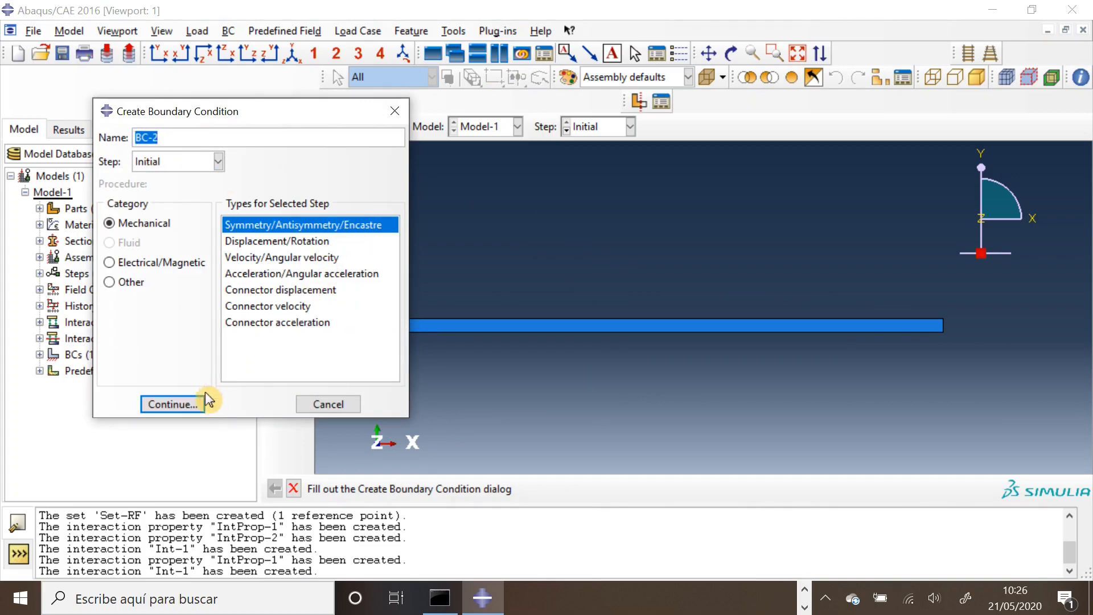
pyautogui.click(177, 405)
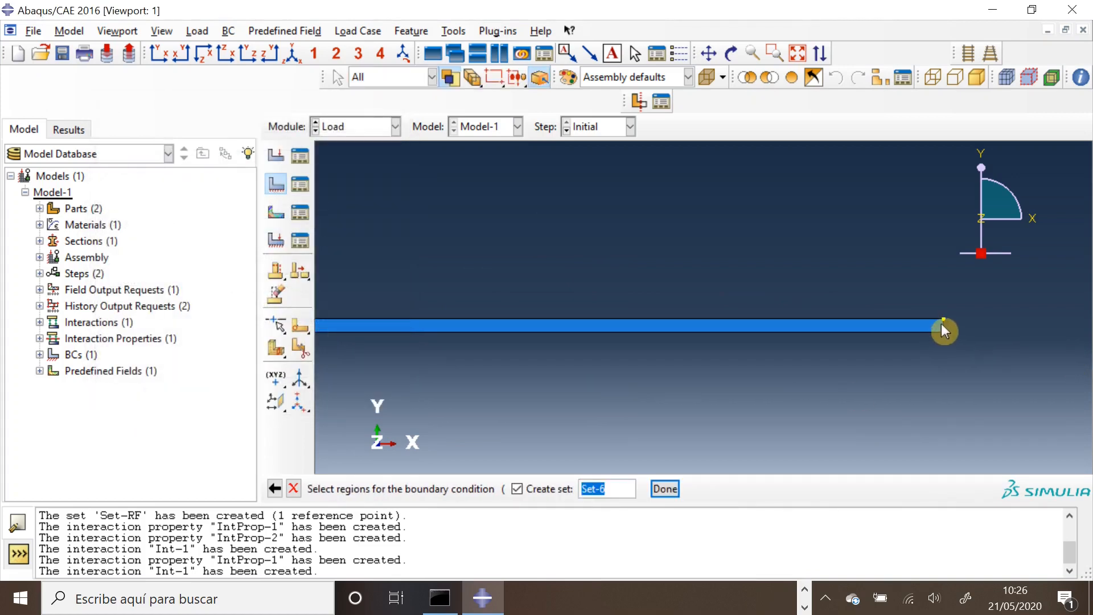
pyautogui.scroll(-5, 941, 324)
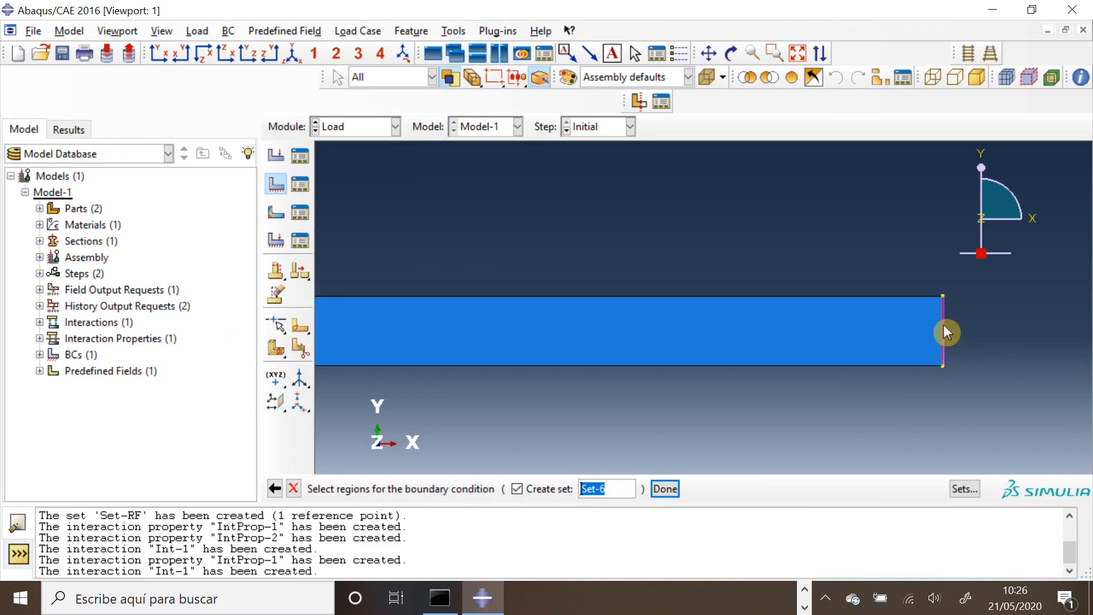
pyautogui.click(665, 489)
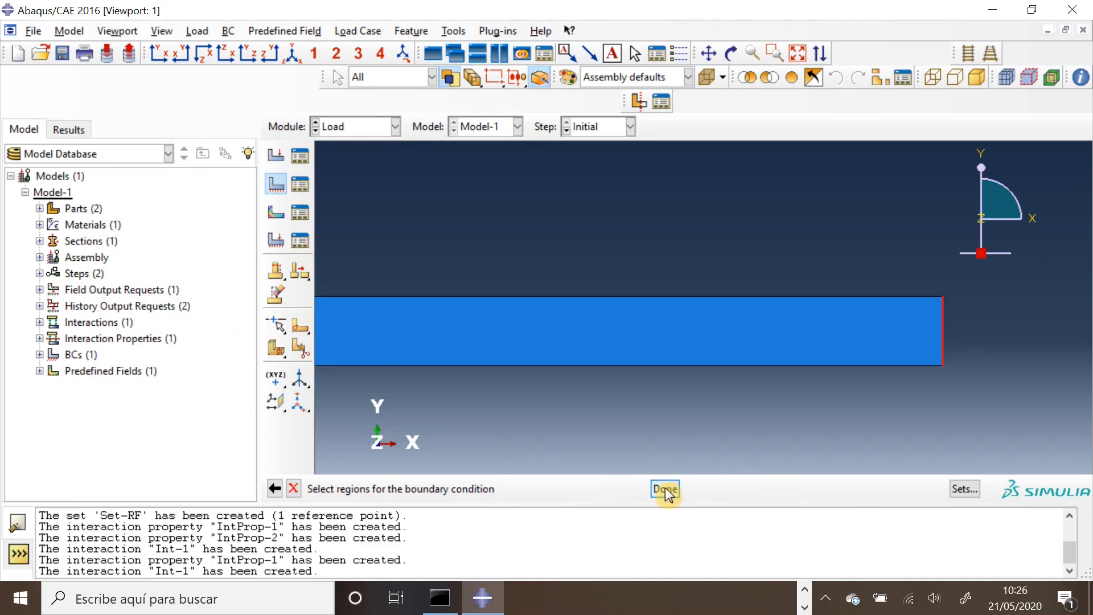
pyautogui.click(204, 331)
pyautogui.click(222, 358)
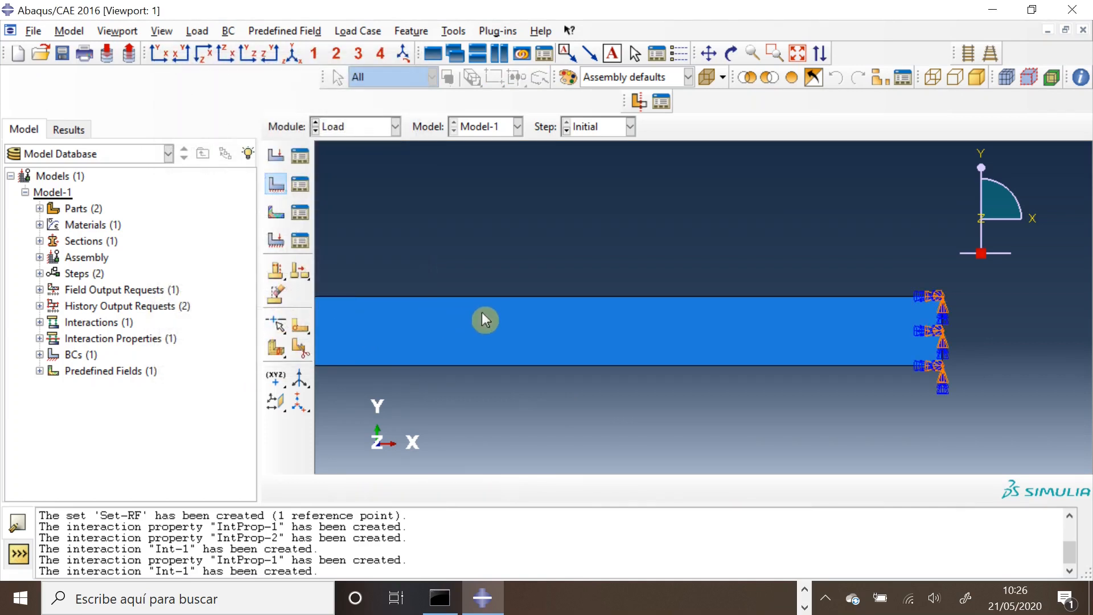
# In the Mesh module, seed the Proyectil part with an approximate global size of 0.8 and mesh it
pyautogui.scroll(-6, 491, 318)
pyautogui.keyDown('ctrl'); pyautogui.keyDown('alt'); pyautogui.moveTo(421, 284); pyautogui.dragTo(613, 277, button='middle'); pyautogui.keyUp('alt'); pyautogui.keyUp('ctrl')
pyautogui.keyDown('ctrl'); pyautogui.keyDown('alt'); pyautogui.moveTo(466, 250); pyautogui.dragTo(695, 273, button='middle'); pyautogui.keyUp('alt'); pyautogui.keyUp('ctrl')
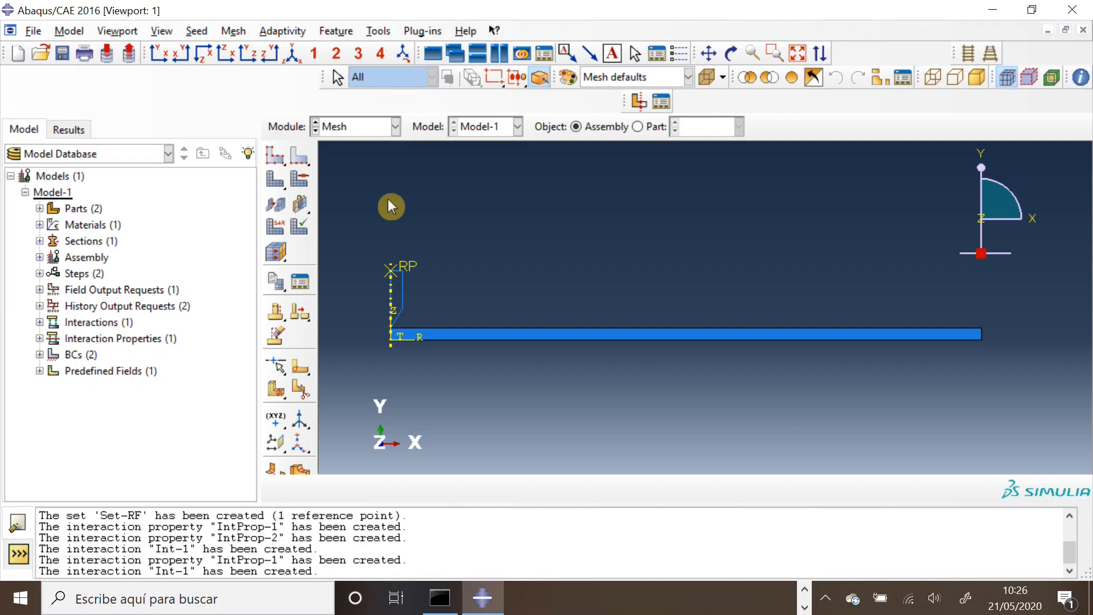
pyautogui.click(649, 128)
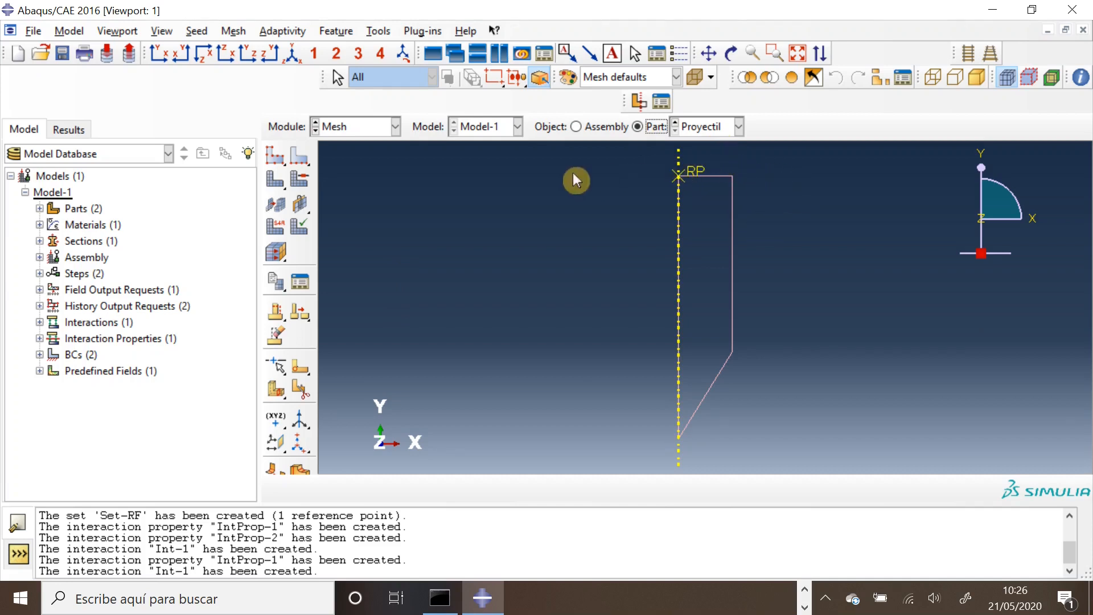
pyautogui.click(272, 160)
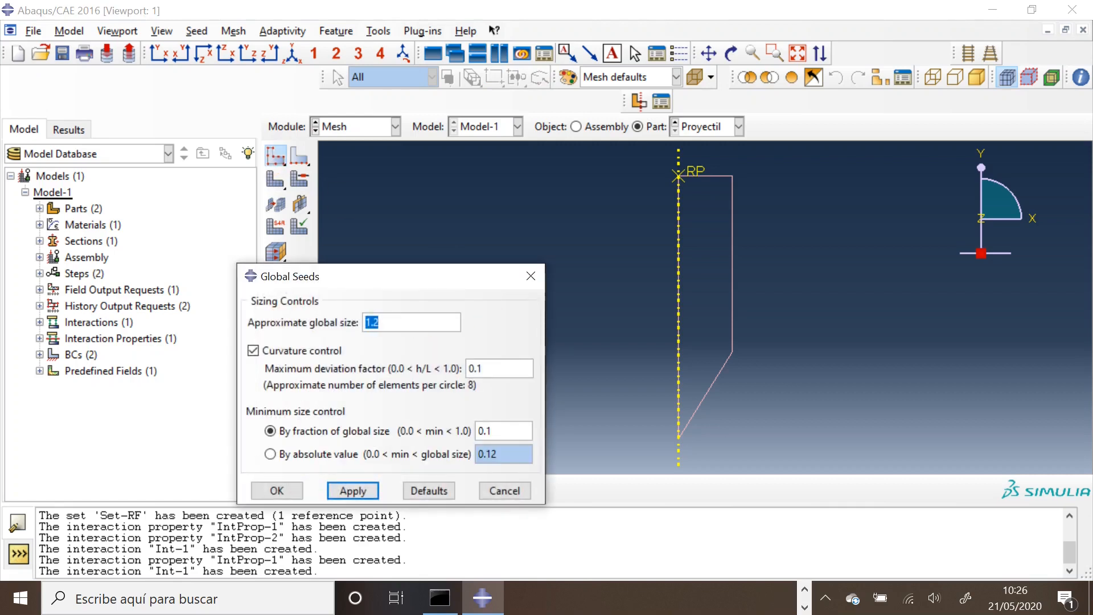
pyautogui.write('0.8')
pyautogui.click(349, 490)
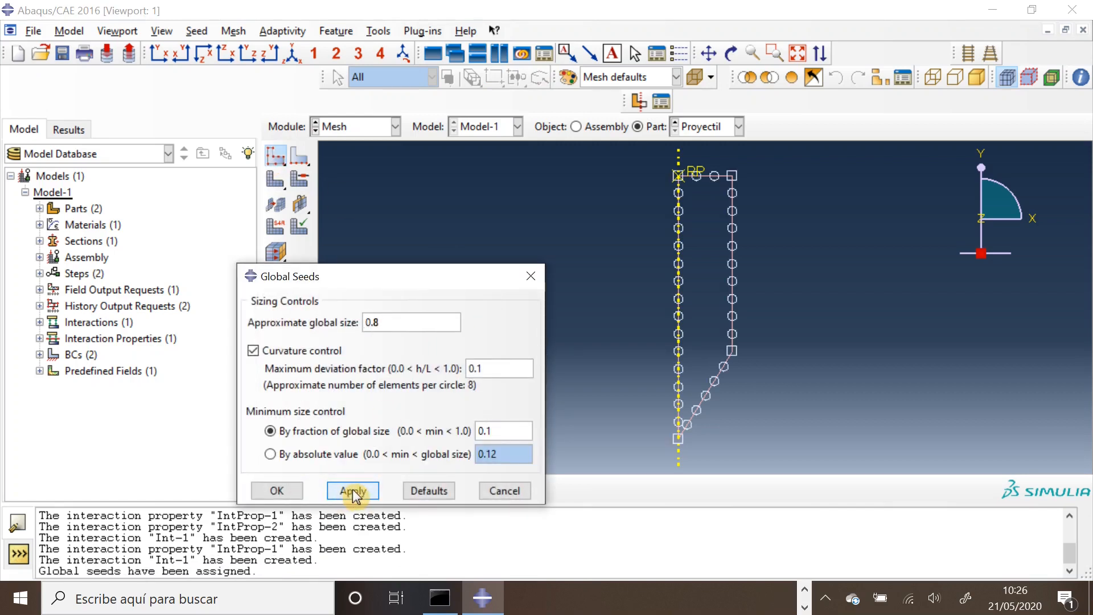
pyautogui.click(277, 490)
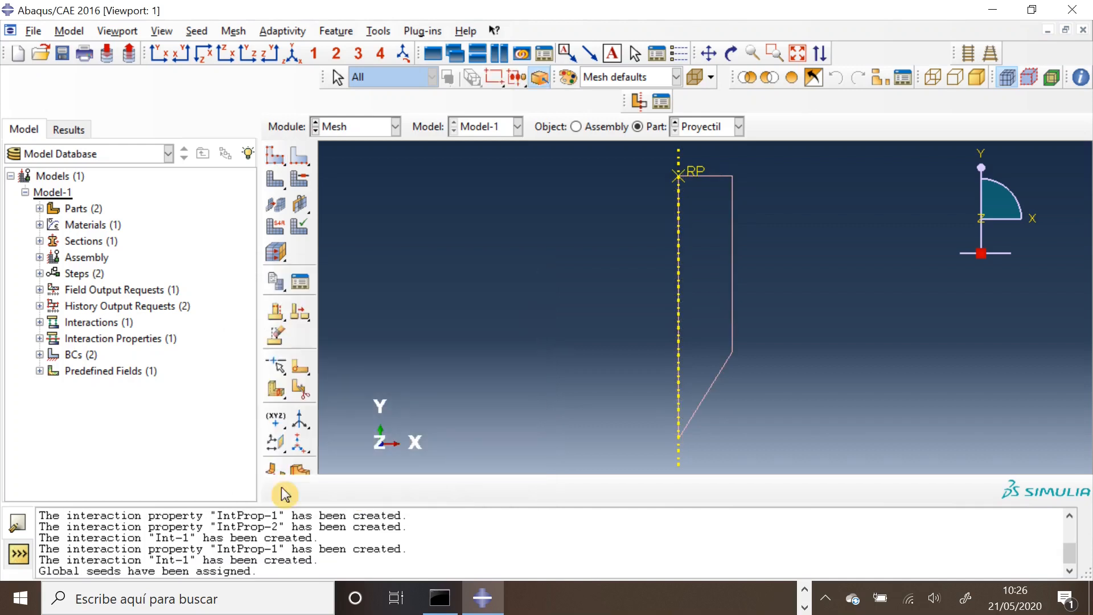
pyautogui.click(281, 178)
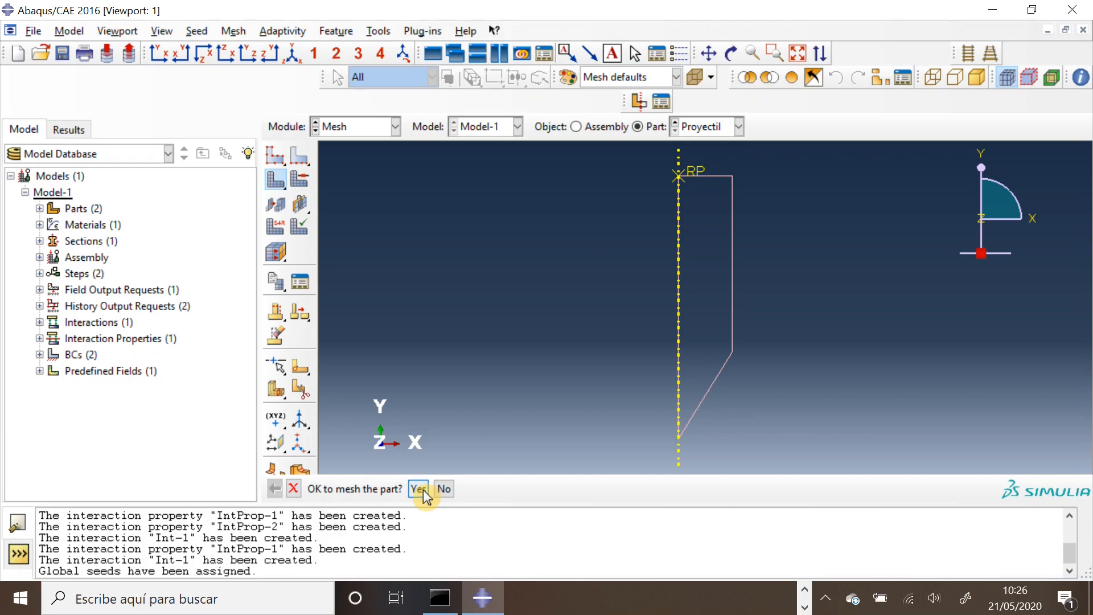
pyautogui.click(426, 491)
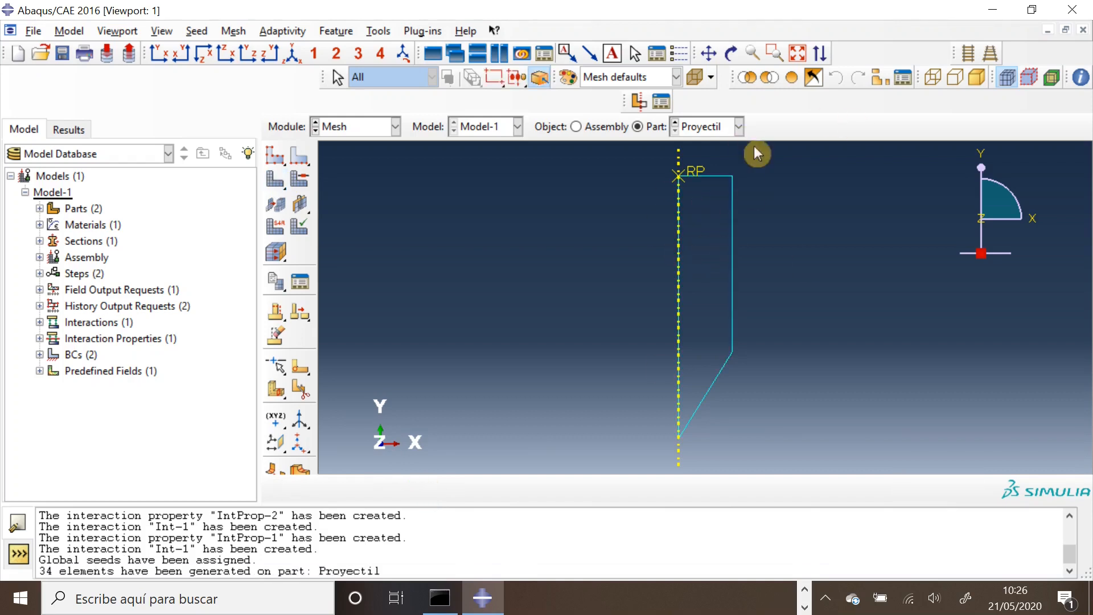
# Start local seeds on the two long edges of the Placa part, by size with single bias
pyautogui.click(737, 128)
pyautogui.click(706, 145)
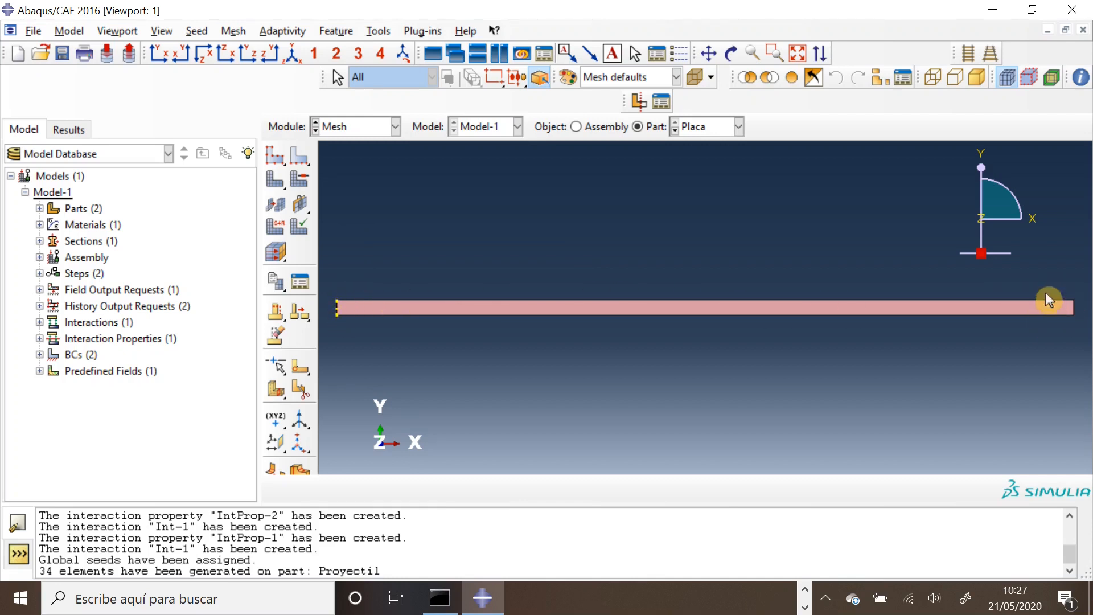
pyautogui.click(299, 157)
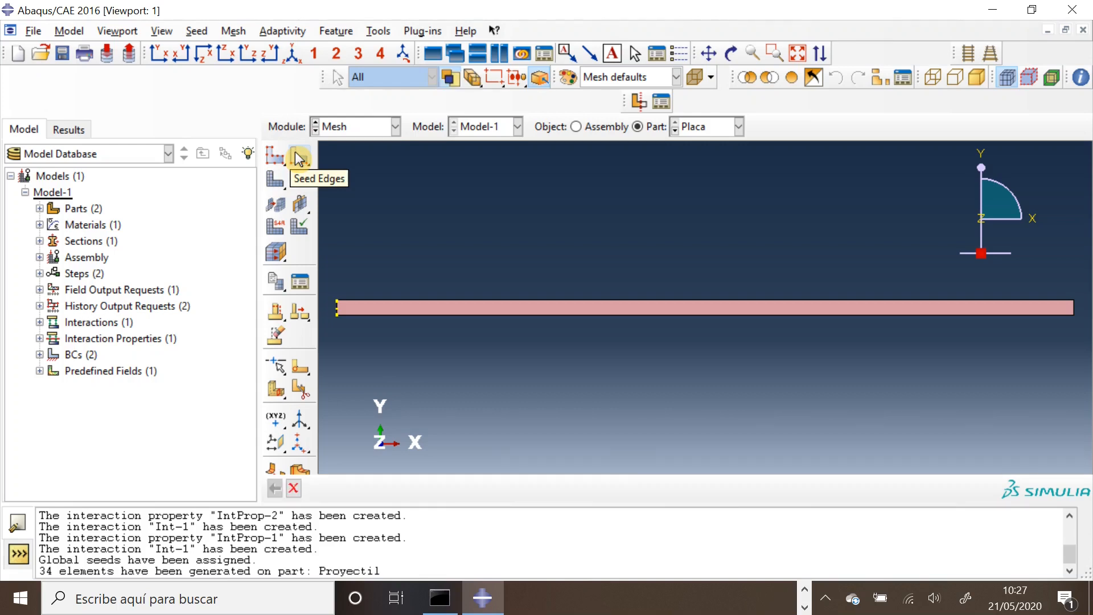
pyautogui.click(533, 299)
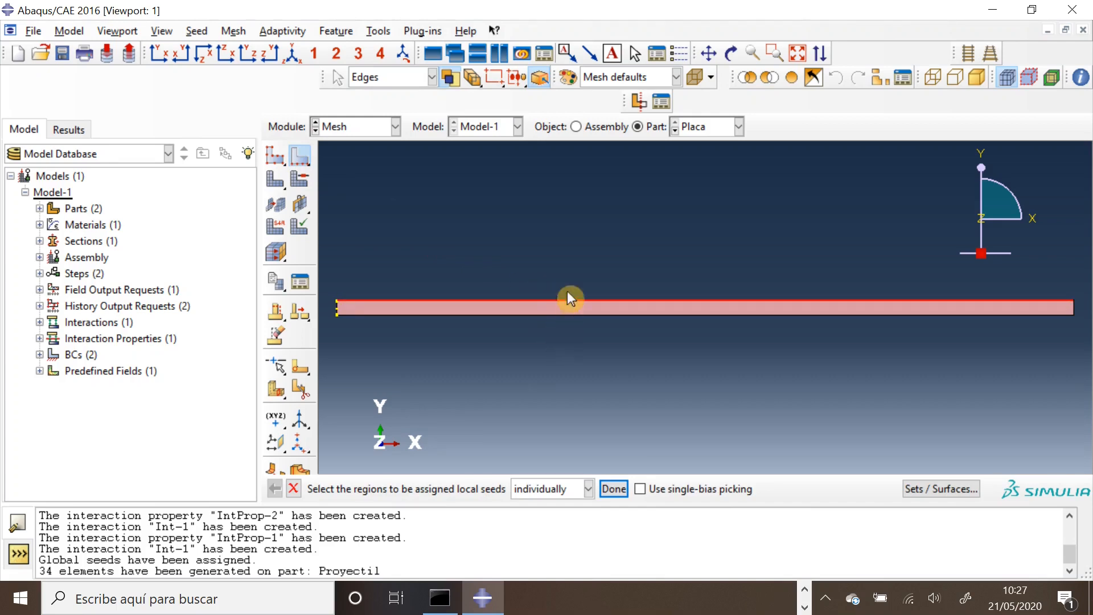
pyautogui.keyDown('shift'); pyautogui.click(559, 315); pyautogui.keyUp('shift')
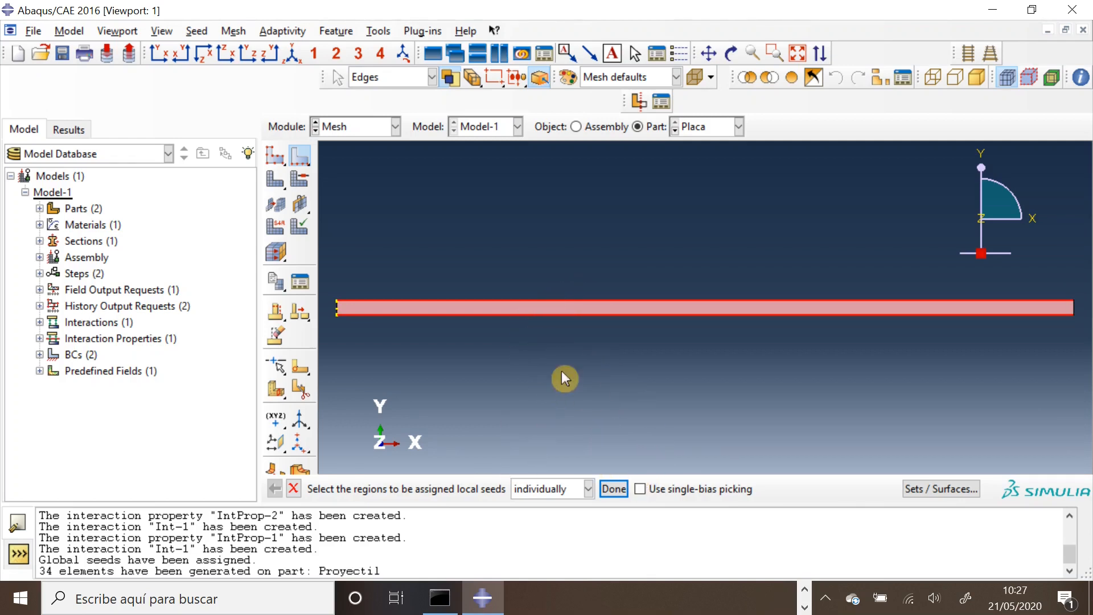
pyautogui.click(616, 493)
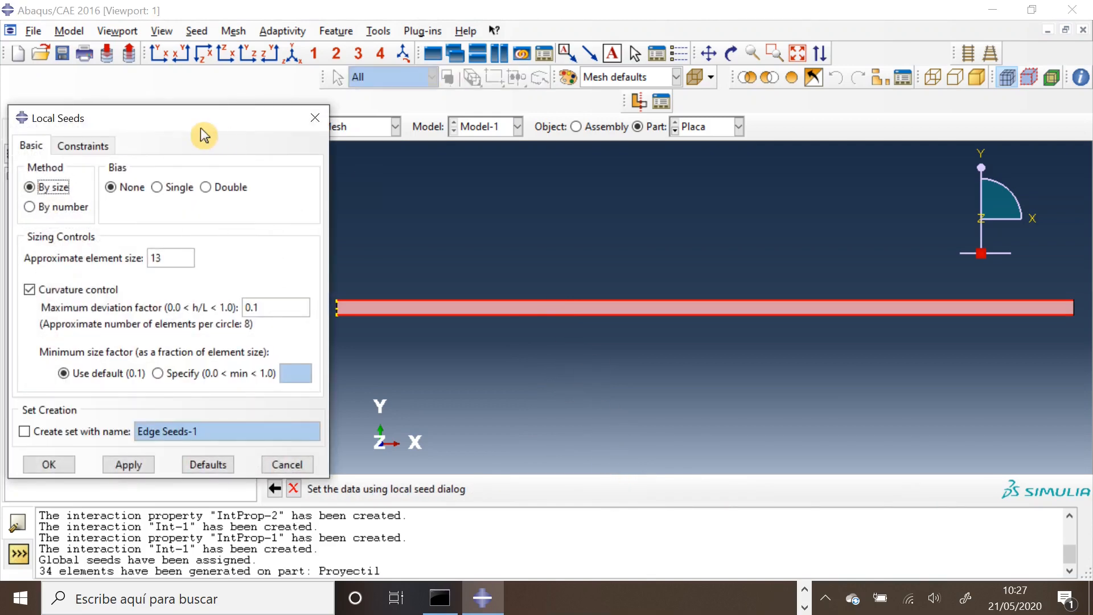
pyautogui.moveTo(204, 126); pyautogui.dragTo(719, 132)
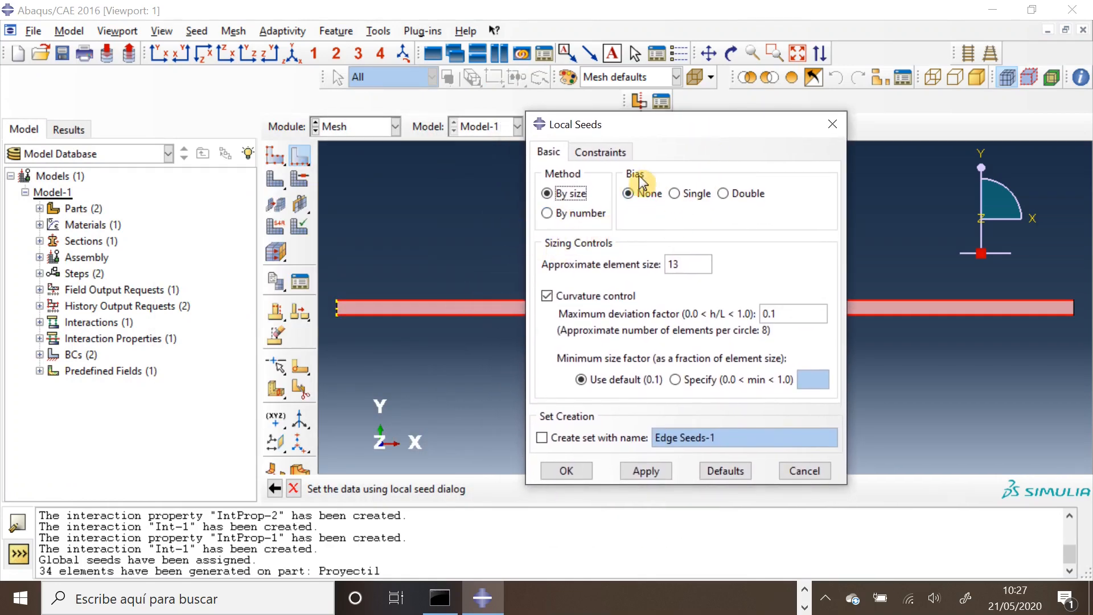
pyautogui.click(683, 194)
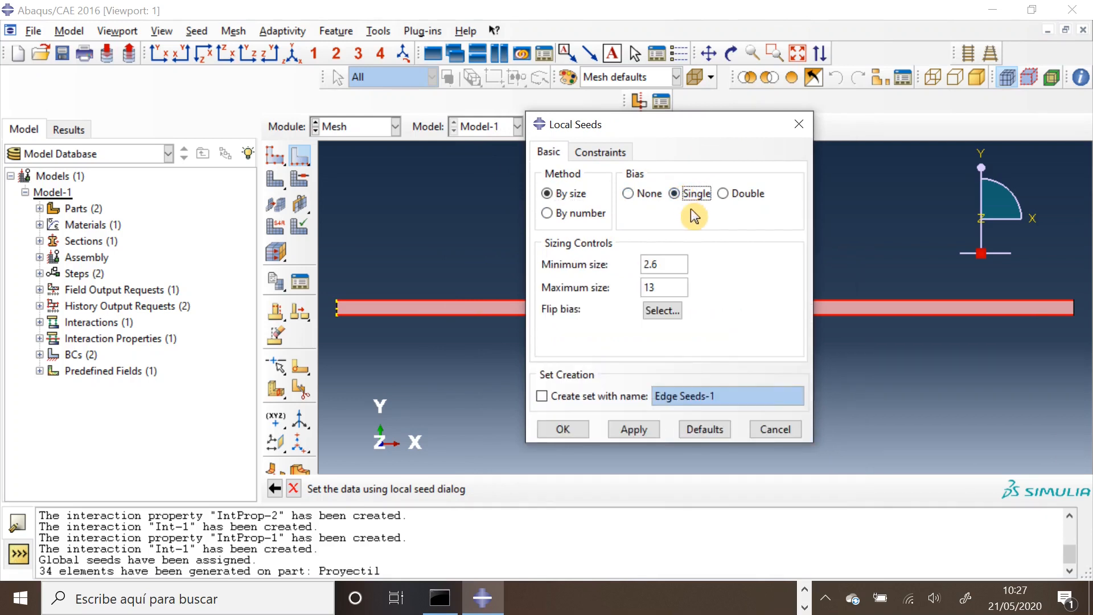
# Apply the long edges' biased seeds with a minimum size of 0.1 and a maximum size of 13
pyautogui.moveTo(695, 137); pyautogui.dragTo(759, 342)
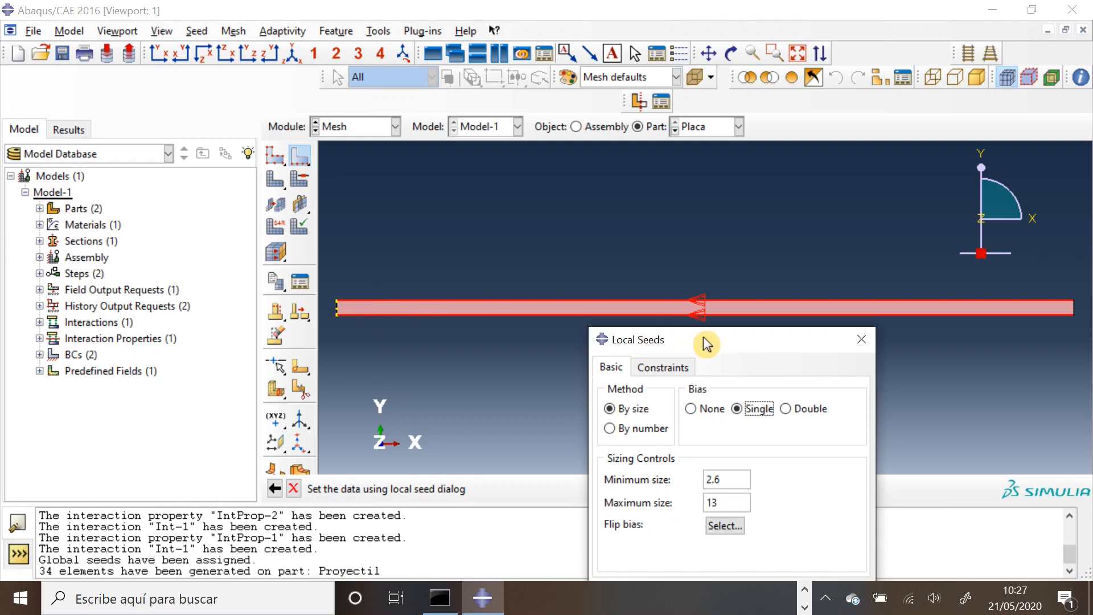
pyautogui.moveTo(715, 339); pyautogui.dragTo(876, 154)
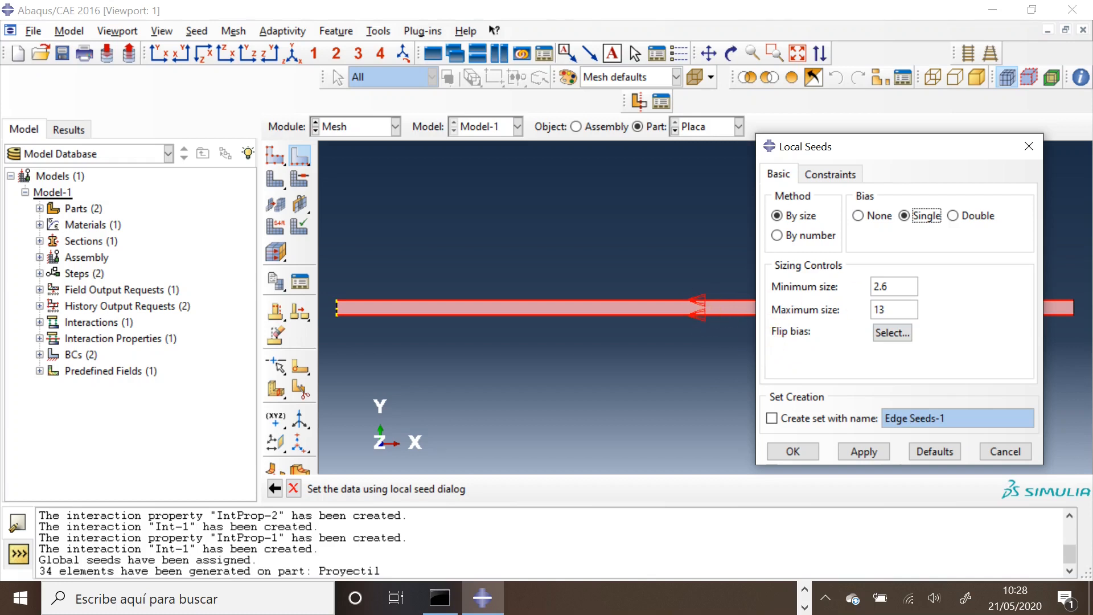
pyautogui.press('Tab')
pyautogui.write('0.1')
pyautogui.click(849, 453)
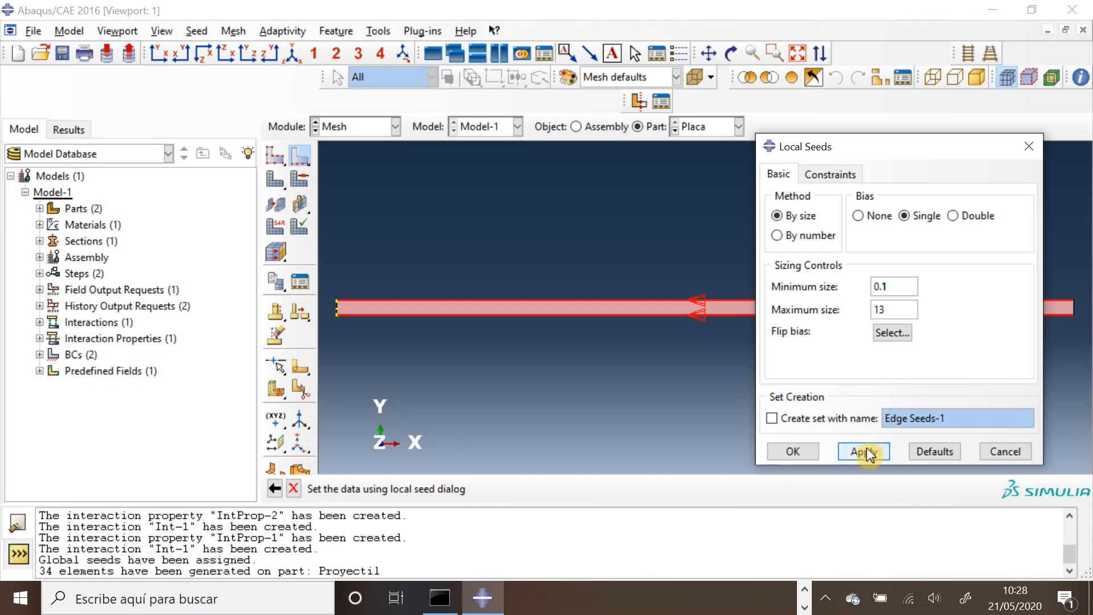
pyautogui.click(796, 450)
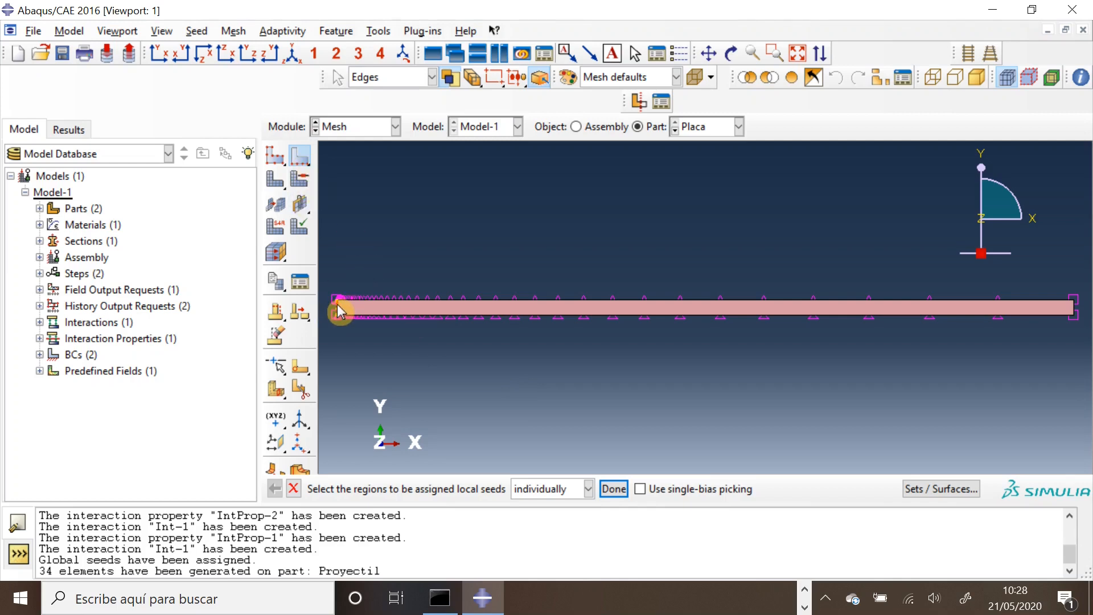
# Seed the two short end edges of the Placa part by number, with no bias and 7 elements
pyautogui.click(1074, 312)
pyautogui.click(614, 489)
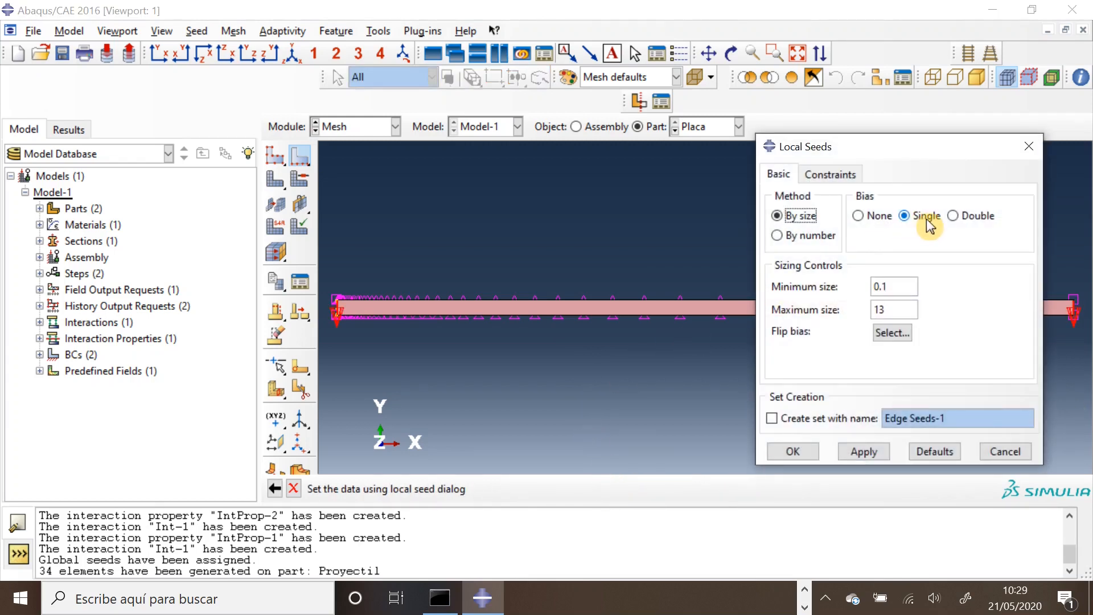
pyautogui.click(875, 217)
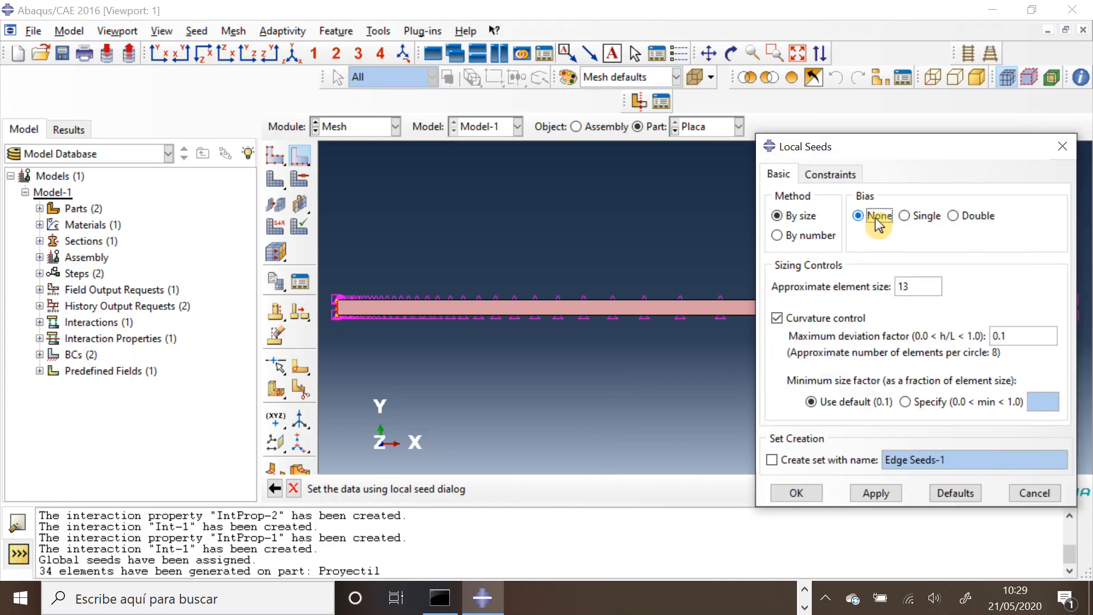
pyautogui.click(808, 235)
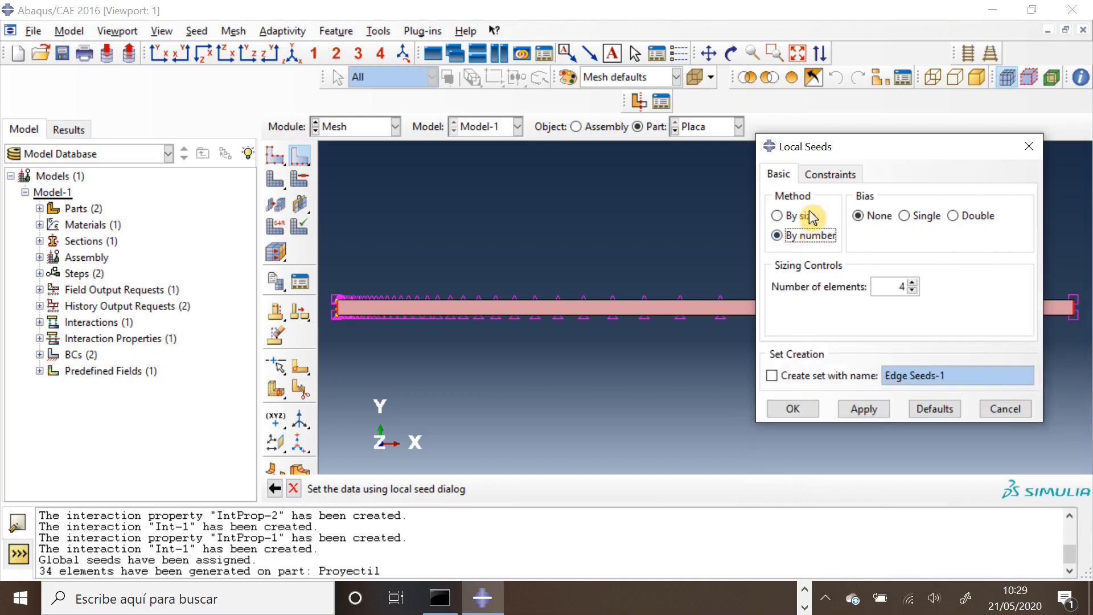
pyautogui.moveTo(897, 287); pyautogui.dragTo(921, 287)
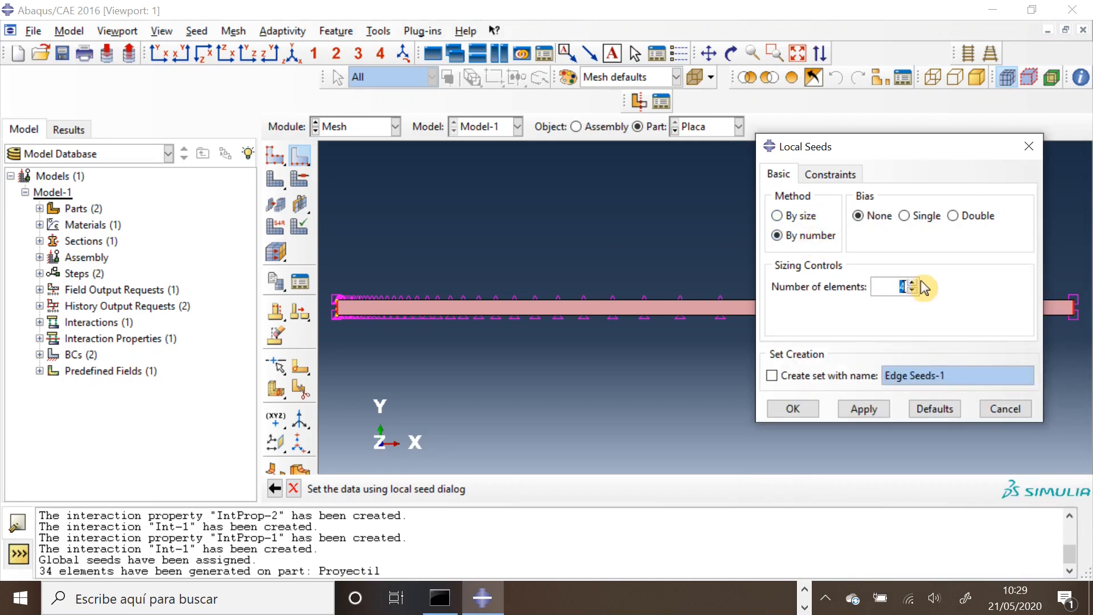
pyautogui.write('7')
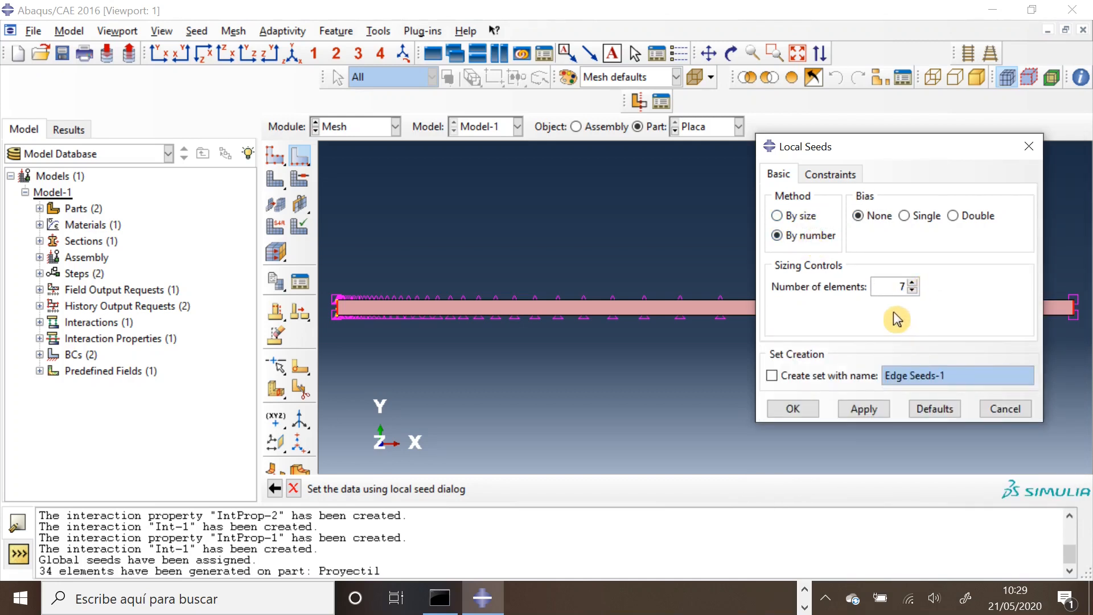
pyautogui.click(806, 409)
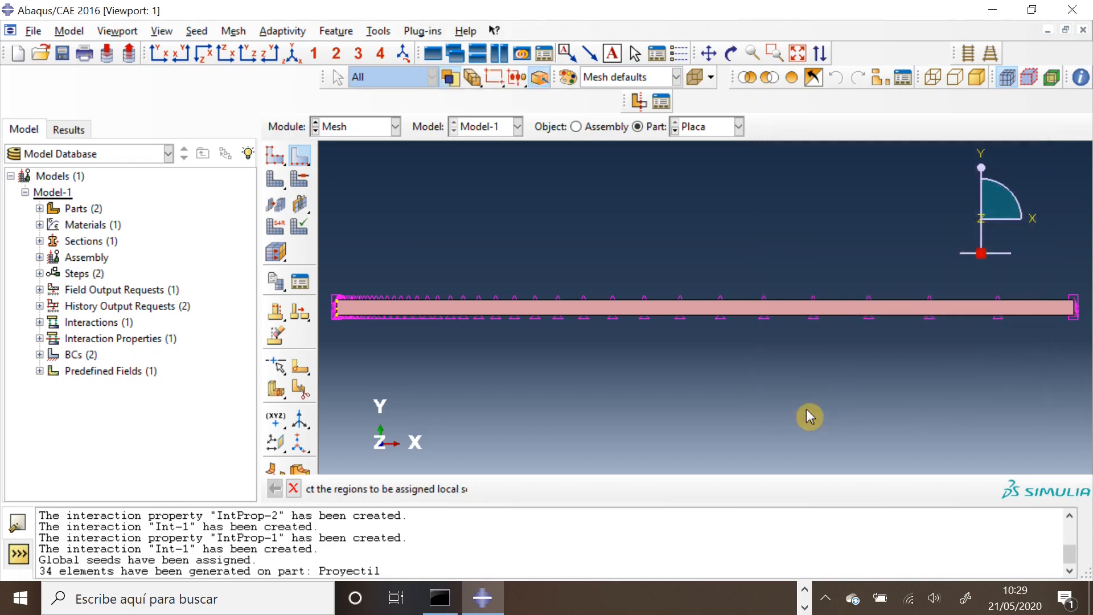
# Mesh the Placa part with the assigned edge seeds and inspect the refined zone near the symmetry axis
pyautogui.click(277, 182)
pyautogui.click(418, 485)
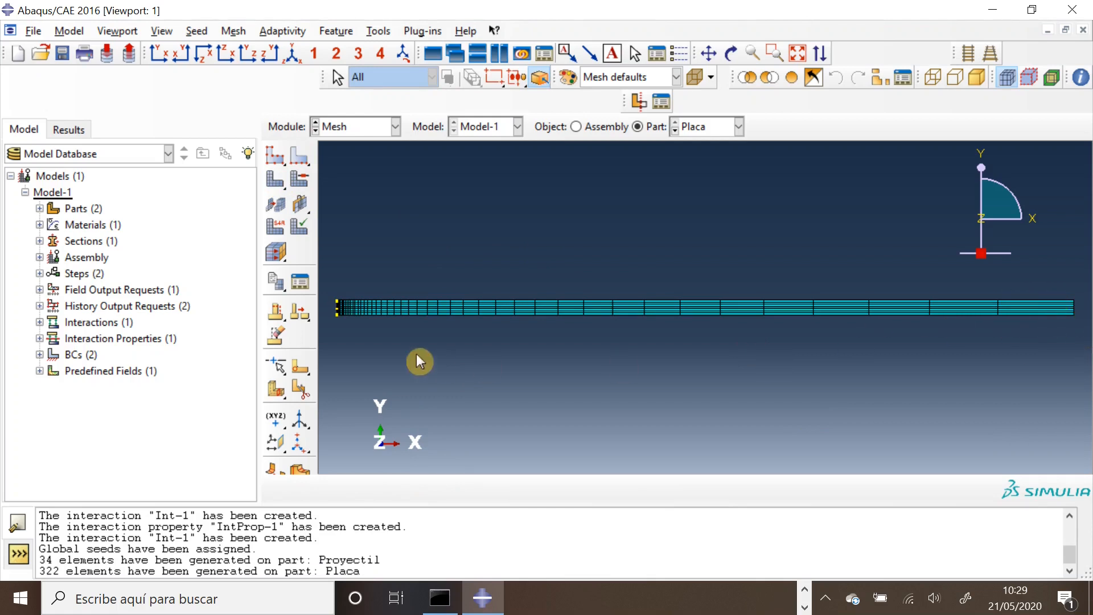
pyautogui.scroll(5, 336, 306)
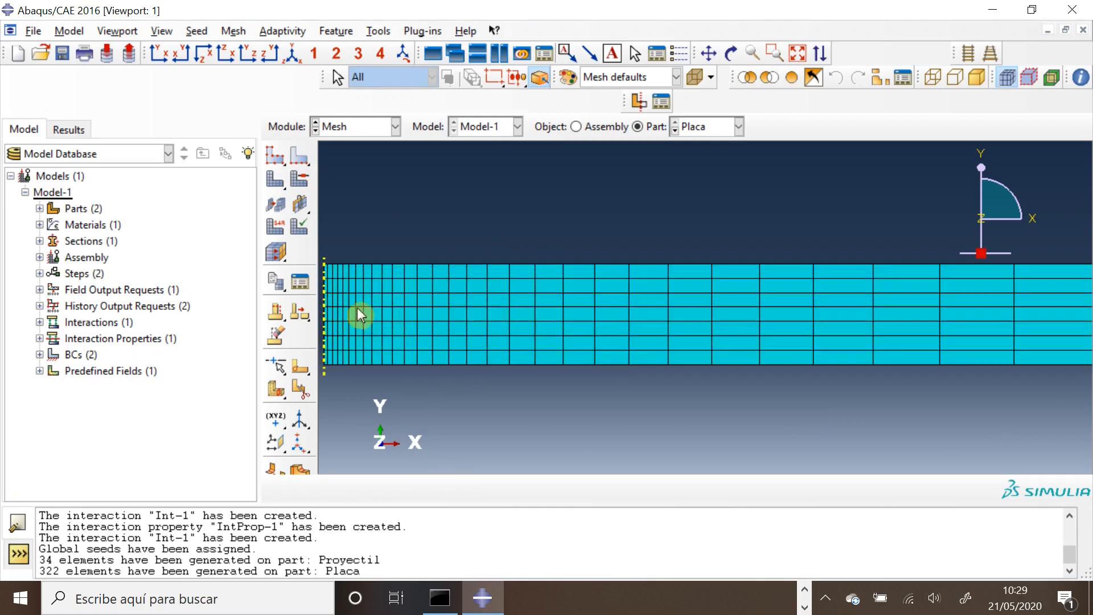
pyautogui.scroll(-4, 345, 298)
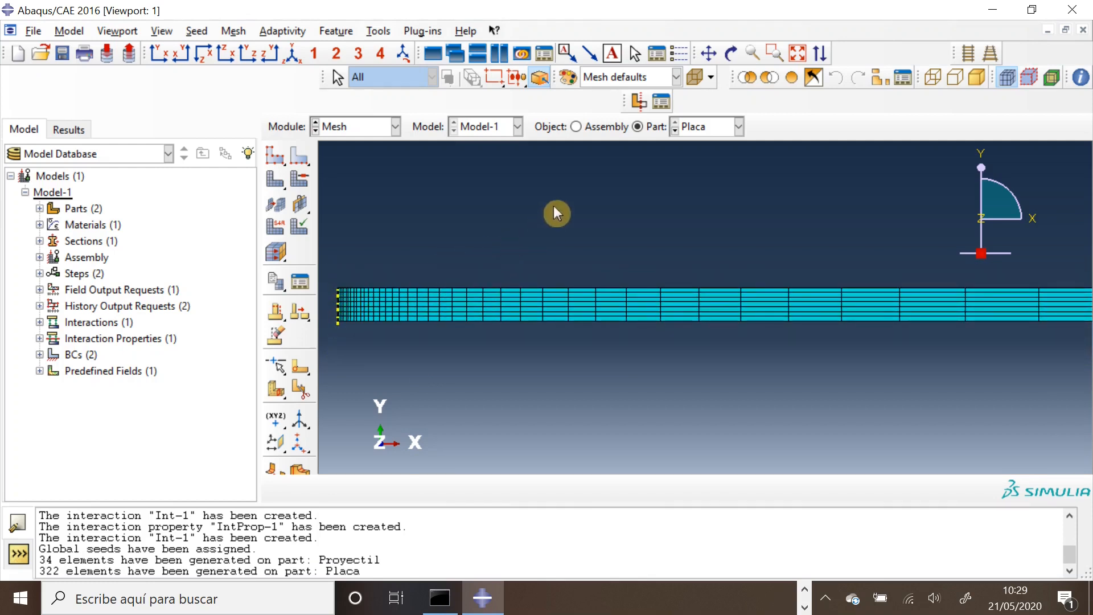
# Display the assembly and query the mesh information of the entire assembly
pyautogui.click(597, 128)
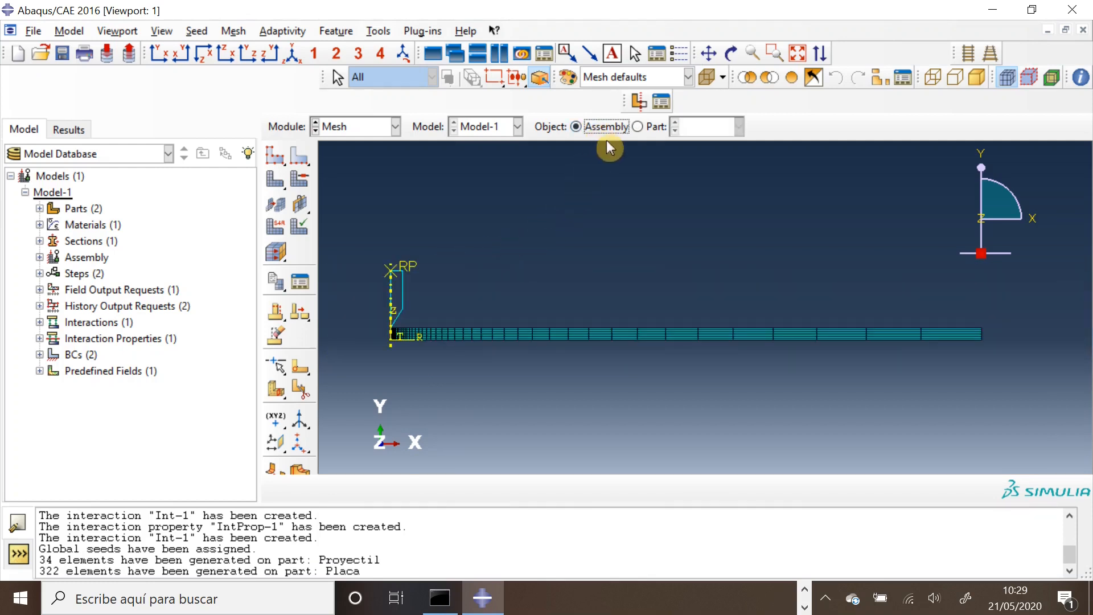
pyautogui.click(1081, 78)
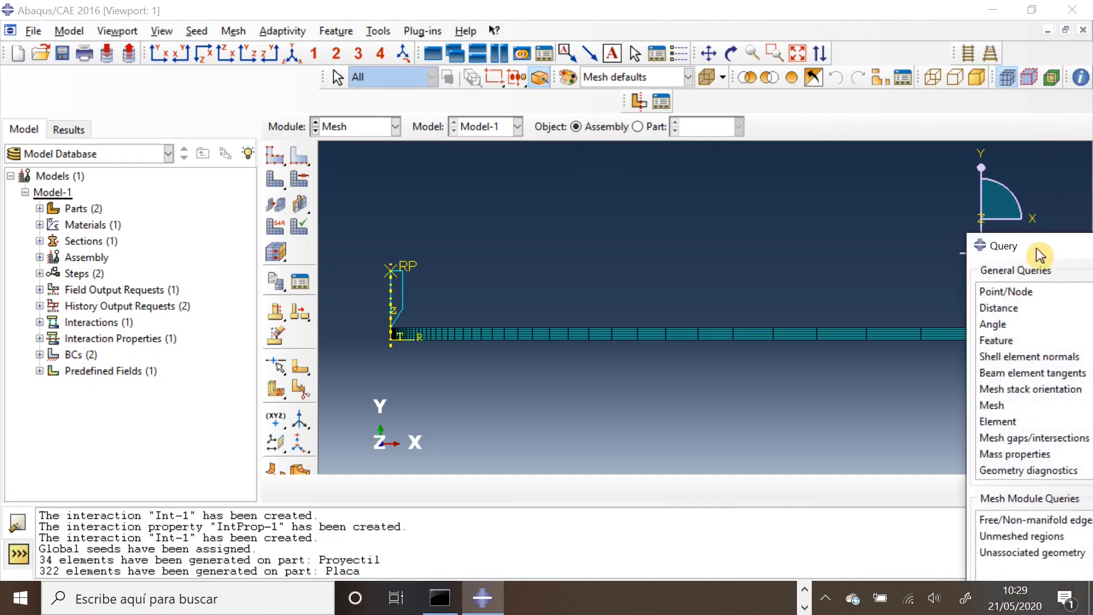
pyautogui.moveTo(1038, 254); pyautogui.dragTo(946, 139)
pyautogui.click(905, 291)
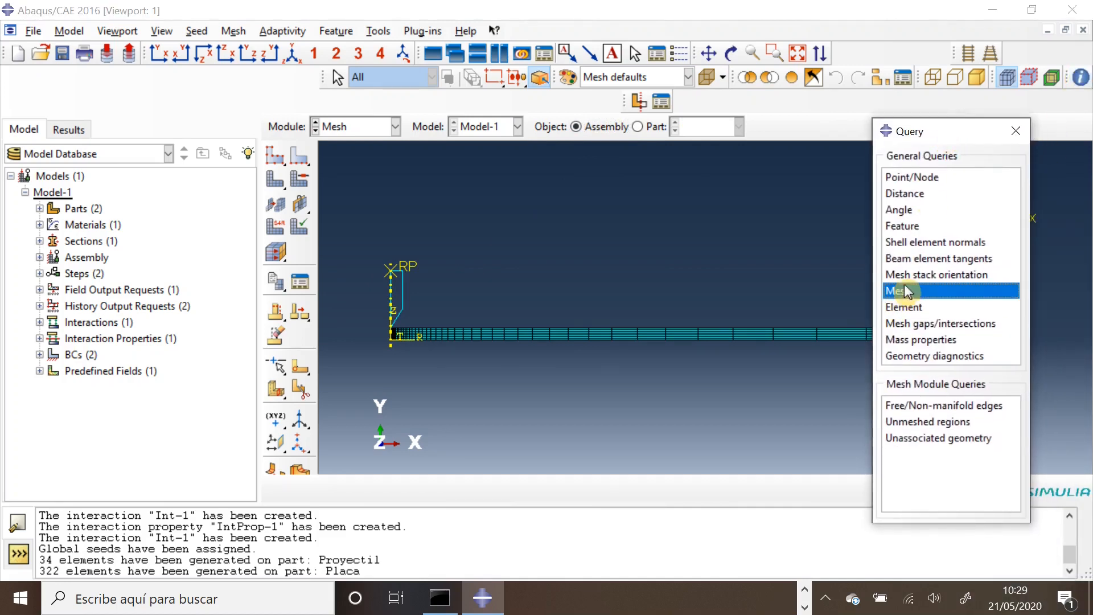
pyautogui.click(595, 489)
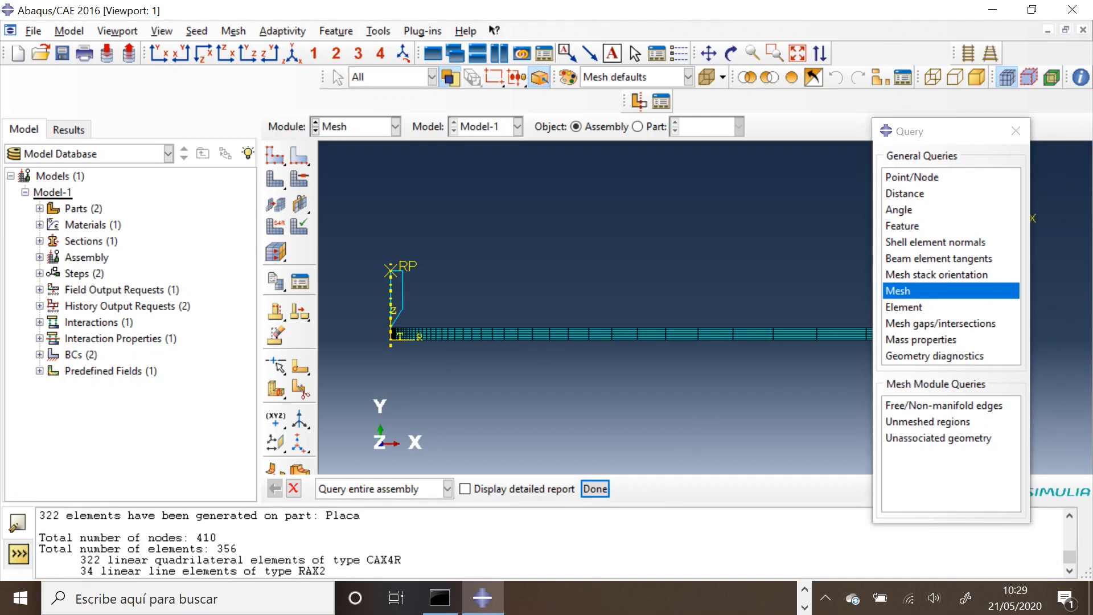
pyautogui.click(1015, 134)
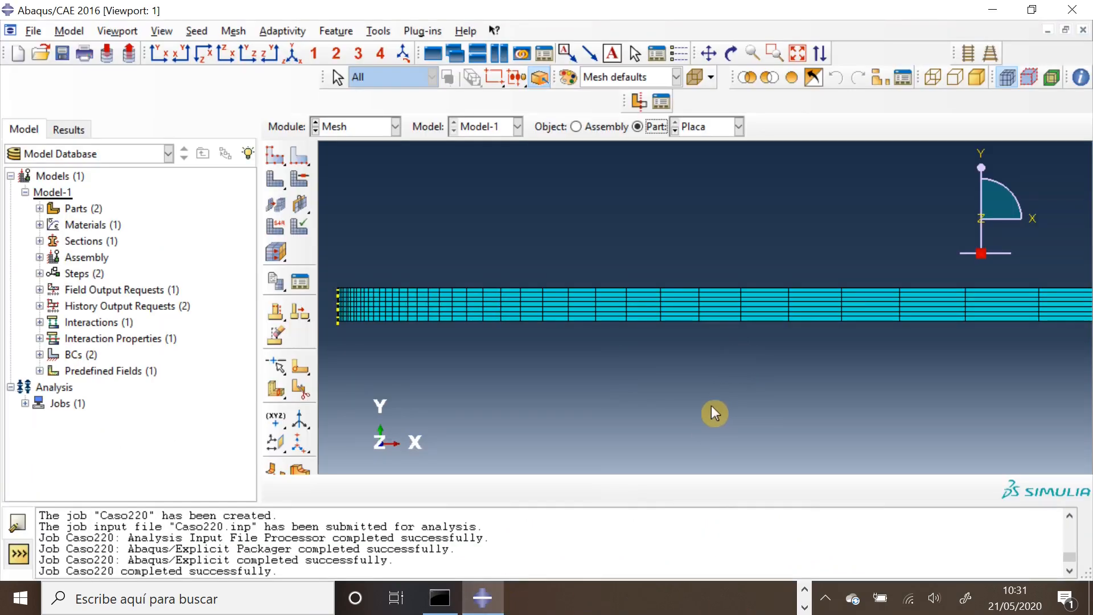
# Start assigning an element type to the whole Placa face and choose the Explicit element library
pyautogui.scroll(-3, 713, 414)
pyautogui.keyDown('ctrl'); pyautogui.keyDown('alt'); pyautogui.moveTo(825, 389); pyautogui.dragTo(626, 318, button='middle'); pyautogui.keyUp('alt'); pyautogui.keyUp('ctrl')
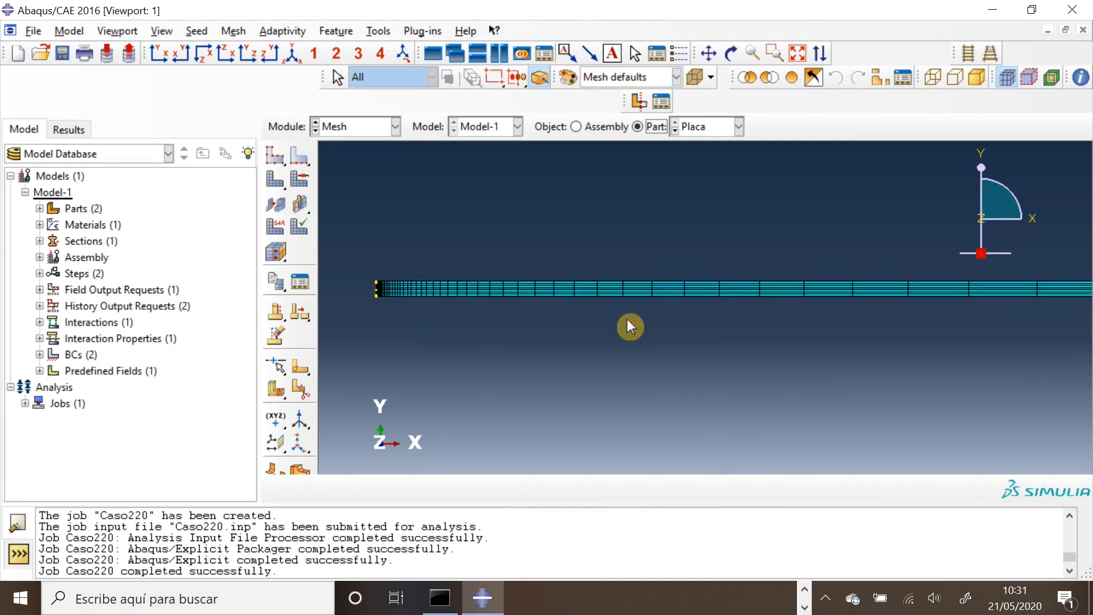
pyautogui.scroll(-1, 667, 340)
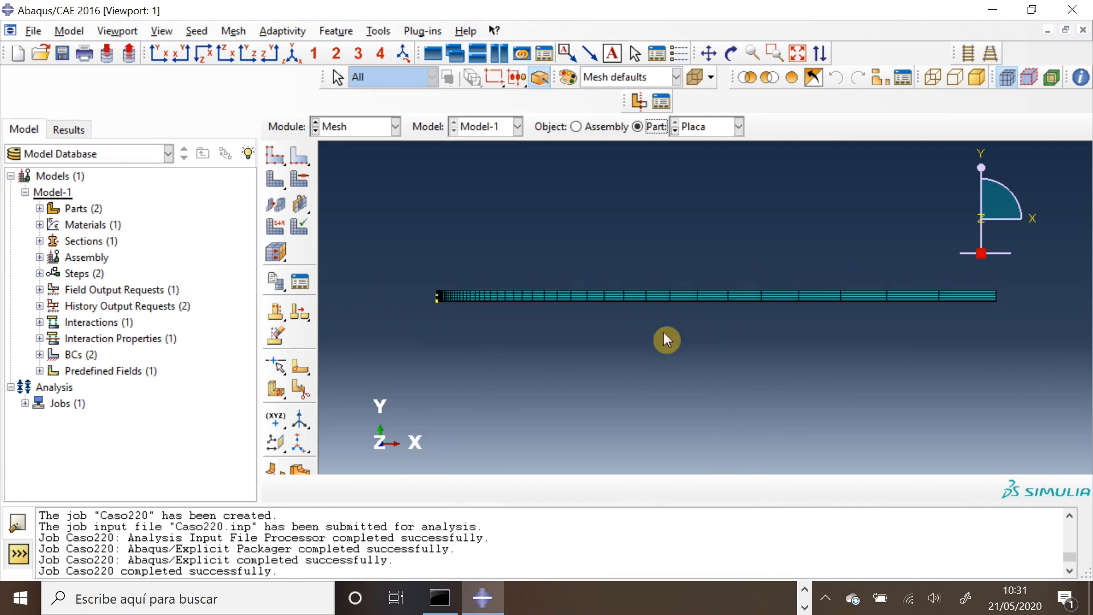
pyautogui.click(279, 227)
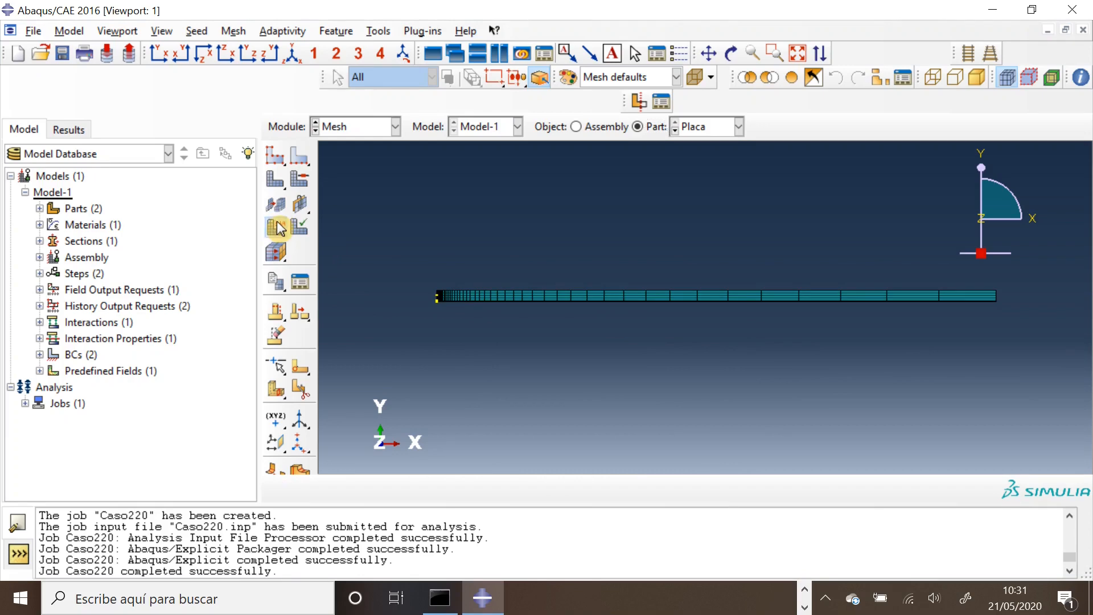
pyautogui.click(620, 296)
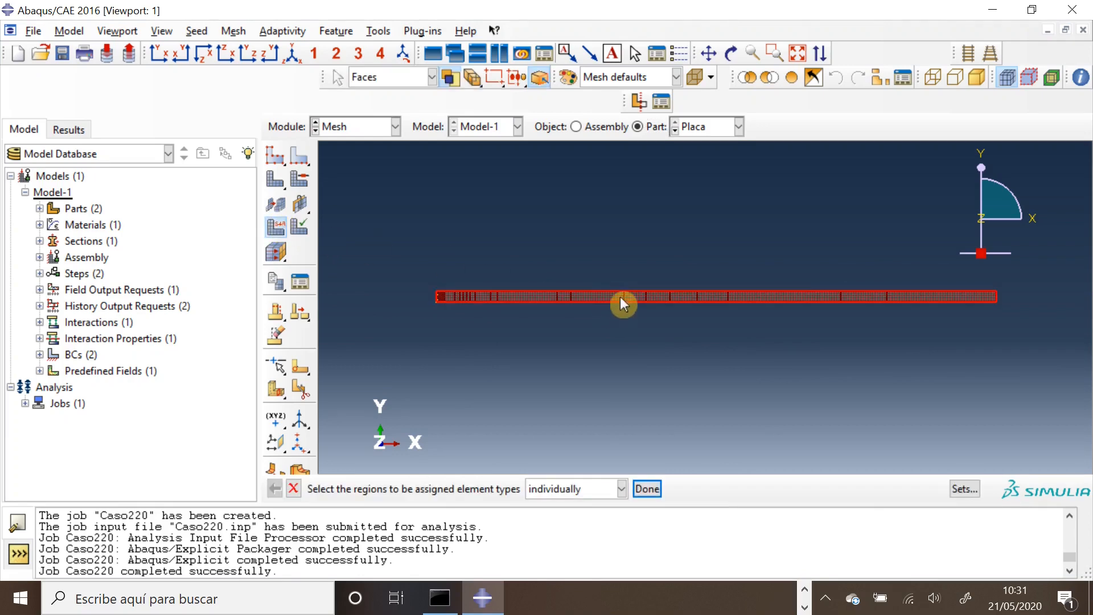
pyautogui.click(647, 488)
pyautogui.moveTo(671, 165); pyautogui.dragTo(640, 53)
pyautogui.click(532, 98)
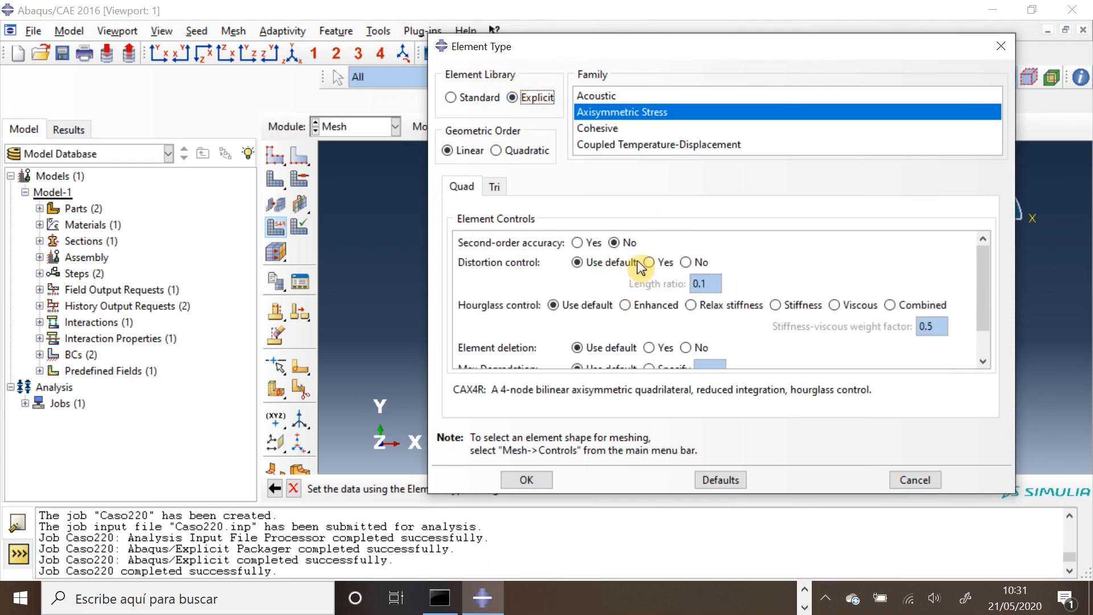
# Enable element deletion for the plate's elements, specify a max degradation of 0.9, and apply the element type
pyautogui.scroll(-1, 622, 327)
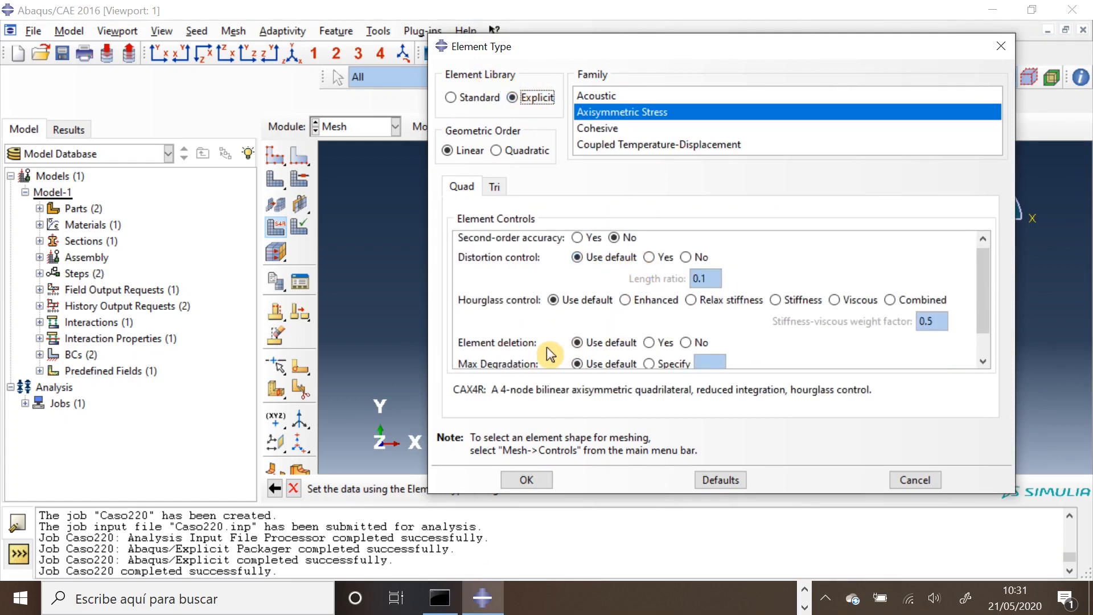
pyautogui.click(665, 342)
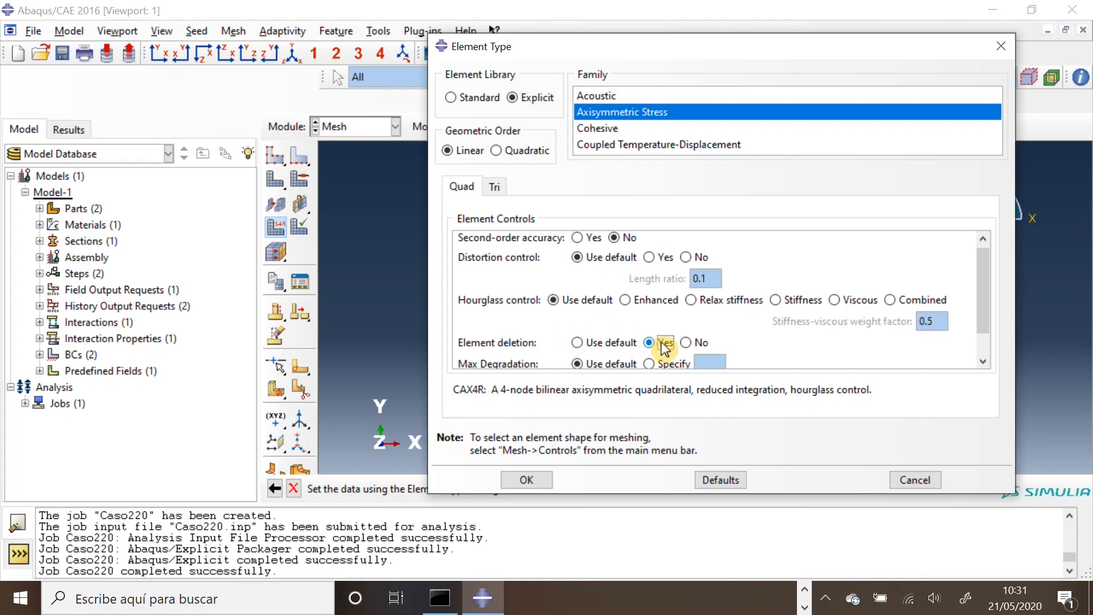
pyautogui.scroll(-1, 667, 340)
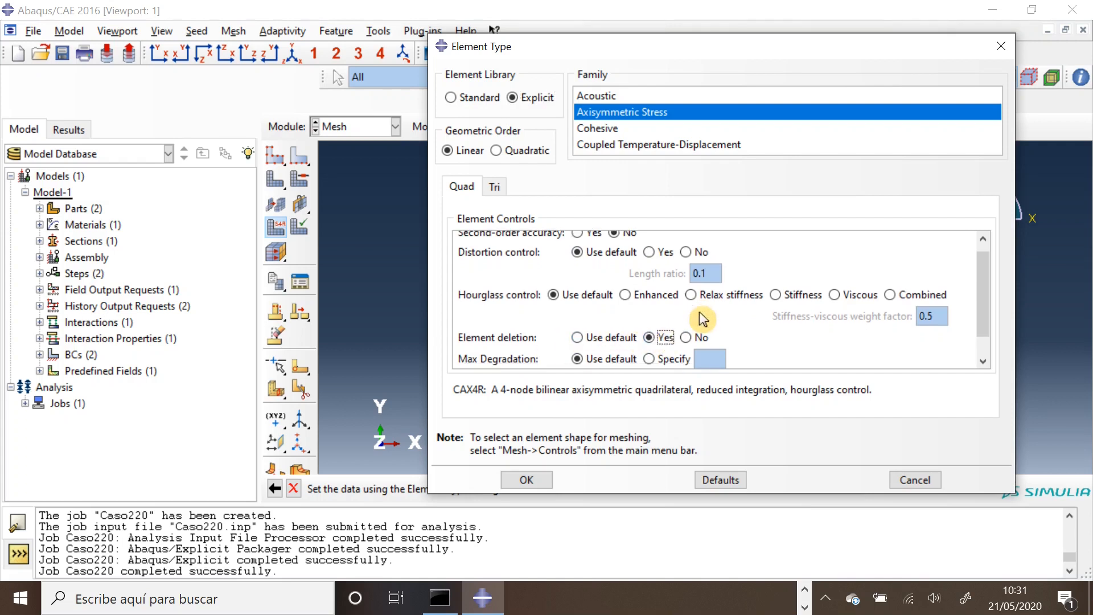
pyautogui.click(660, 359)
pyautogui.click(697, 359)
pyautogui.write('0.9')
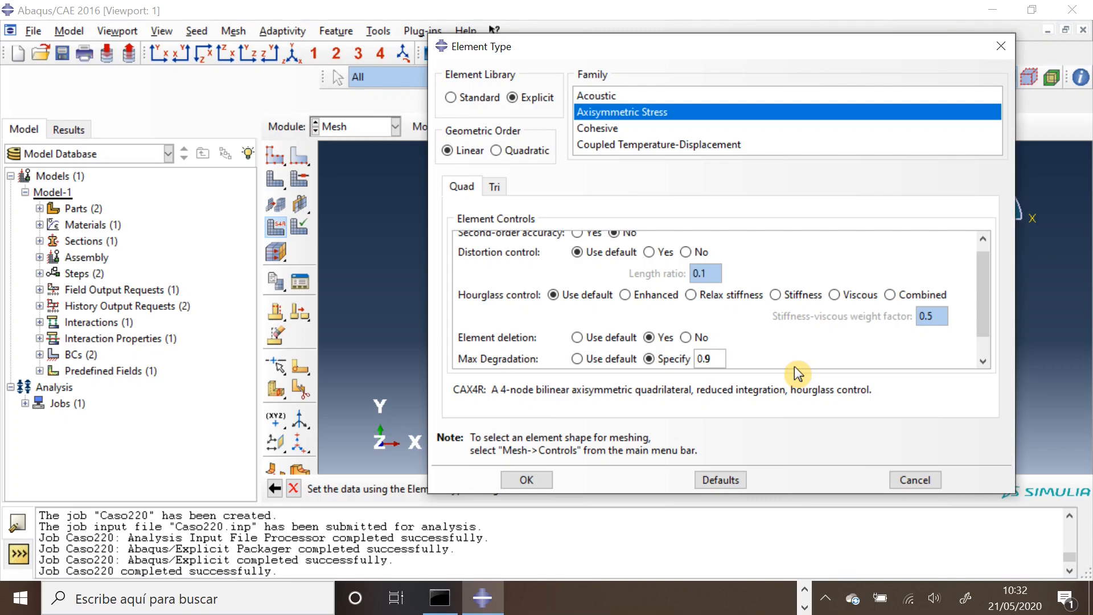
pyautogui.click(532, 481)
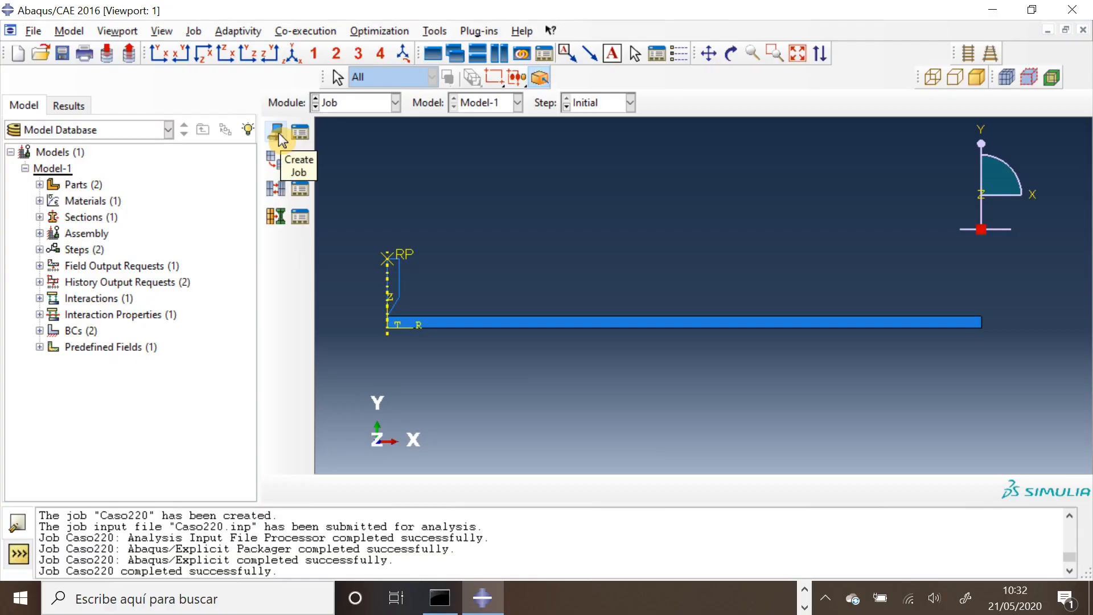
# In the Job module, create a full analysis job named Caso220 for Model-1 with the default settings
pyautogui.click(275, 132)
pyautogui.moveTo(581, 345); pyautogui.dragTo(630, 162)
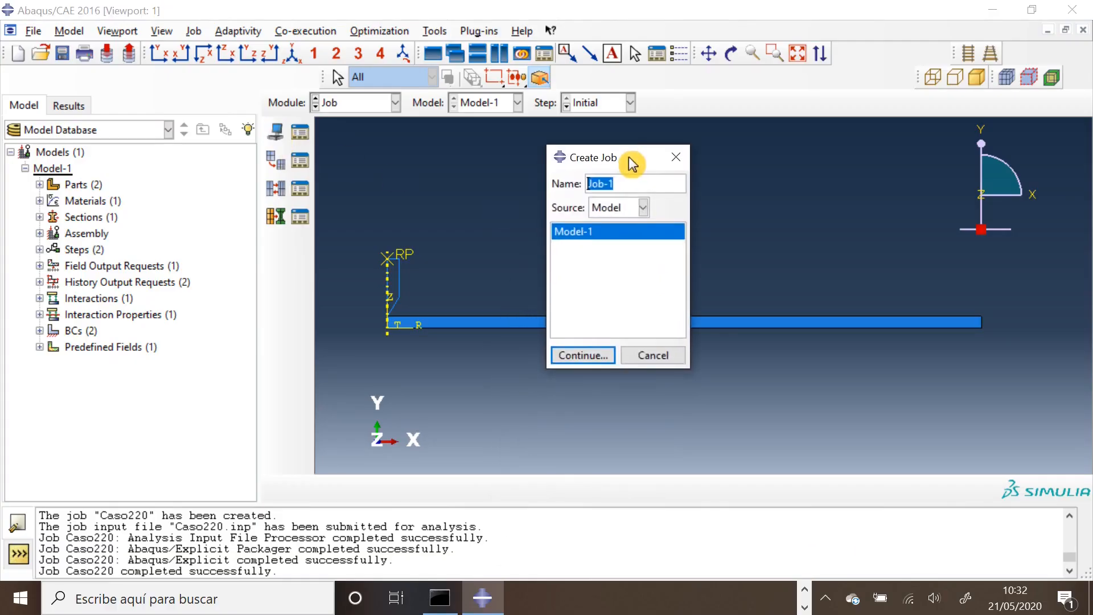
pyautogui.press('BackSpace')
pyautogui.press('BackSpace')
pyautogui.press('BackSpace')
pyautogui.press('BackSpace')
pyautogui.press('BackSpace')
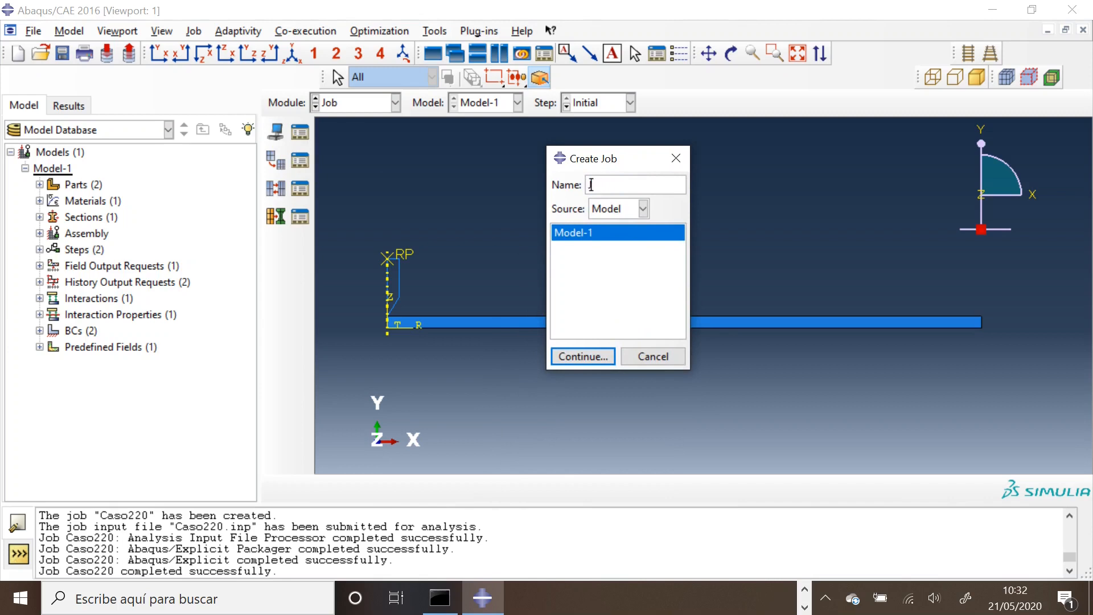
pyautogui.write('Caso220')
pyautogui.click(601, 357)
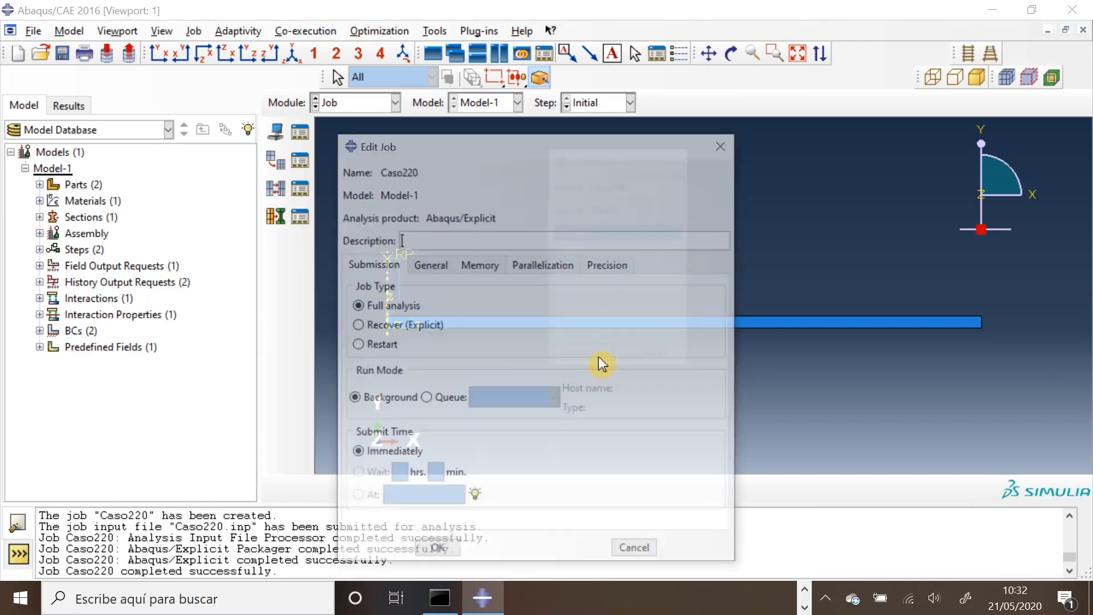
pyautogui.click(438, 550)
# Submit the Caso220 job for analysis and open its results once it completes
pyautogui.click(293, 132)
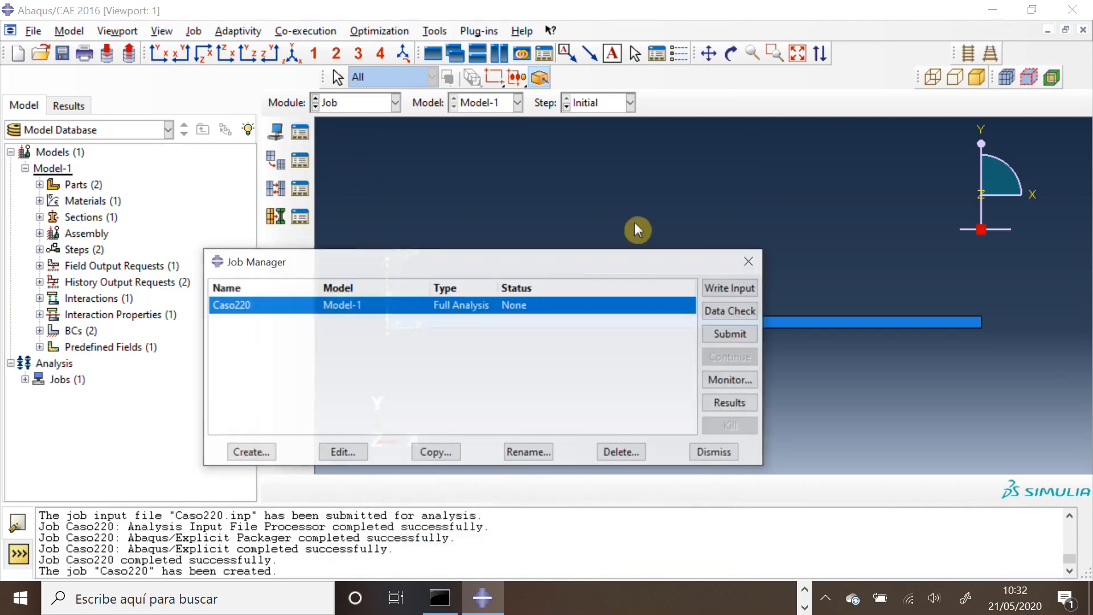
pyautogui.moveTo(680, 266); pyautogui.dragTo(857, 179)
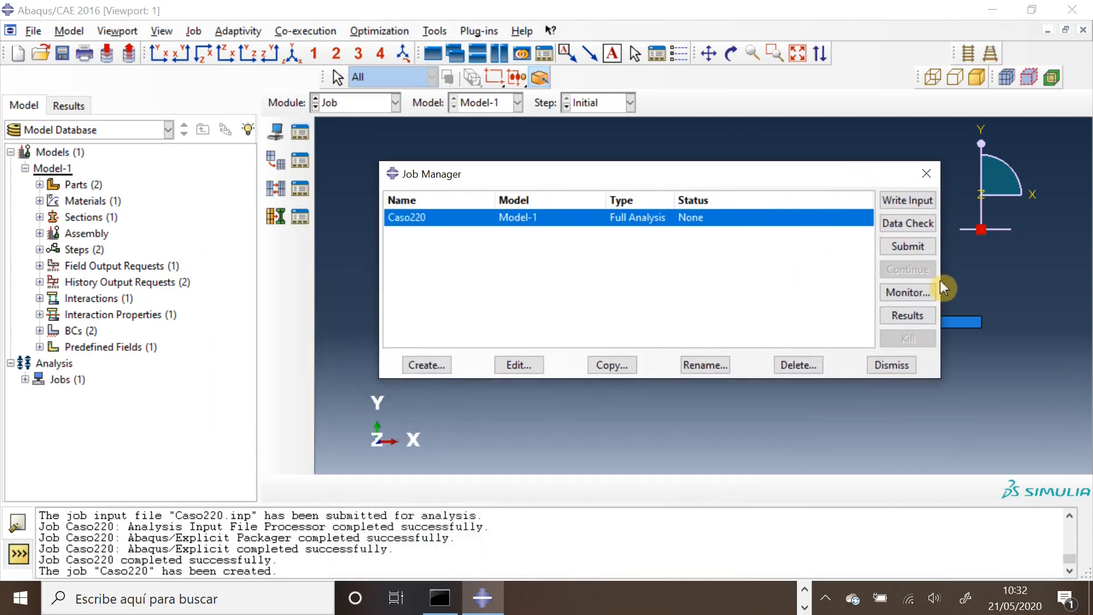
pyautogui.click(919, 253)
pyautogui.click(54, 278)
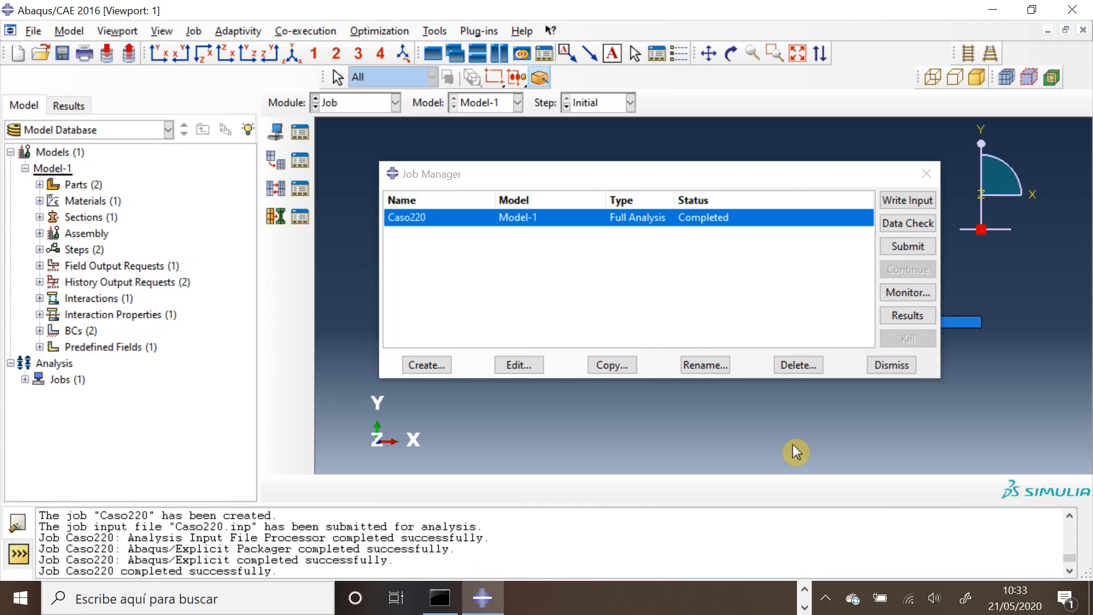
pyautogui.click(914, 315)
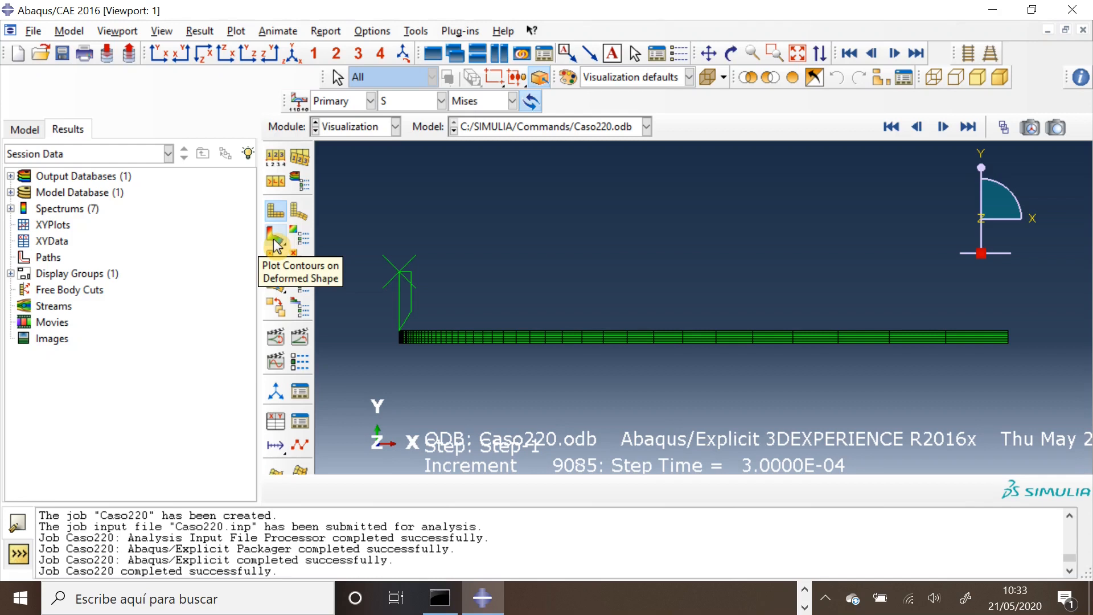
# Plot the Mises stress contours on the deformed shape and advance from the first frame
pyautogui.click(276, 241)
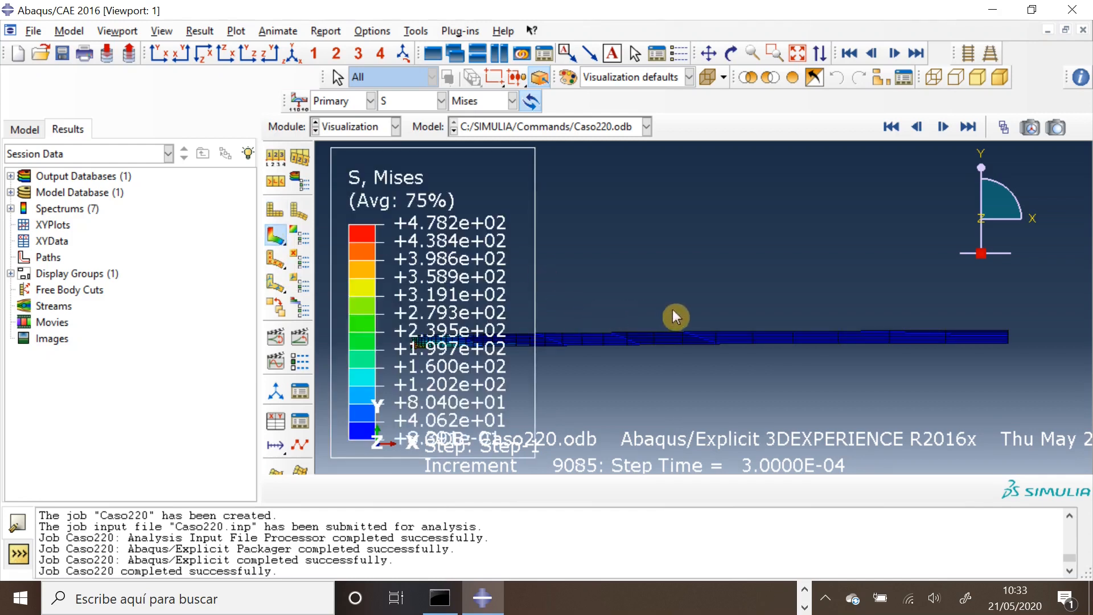
pyautogui.keyDown('ctrl'); pyautogui.keyDown('alt'); pyautogui.moveTo(674, 309); pyautogui.dragTo(934, 261, button='middle'); pyautogui.keyUp('alt'); pyautogui.keyUp('ctrl')
pyautogui.click(891, 127)
pyautogui.click(944, 129)
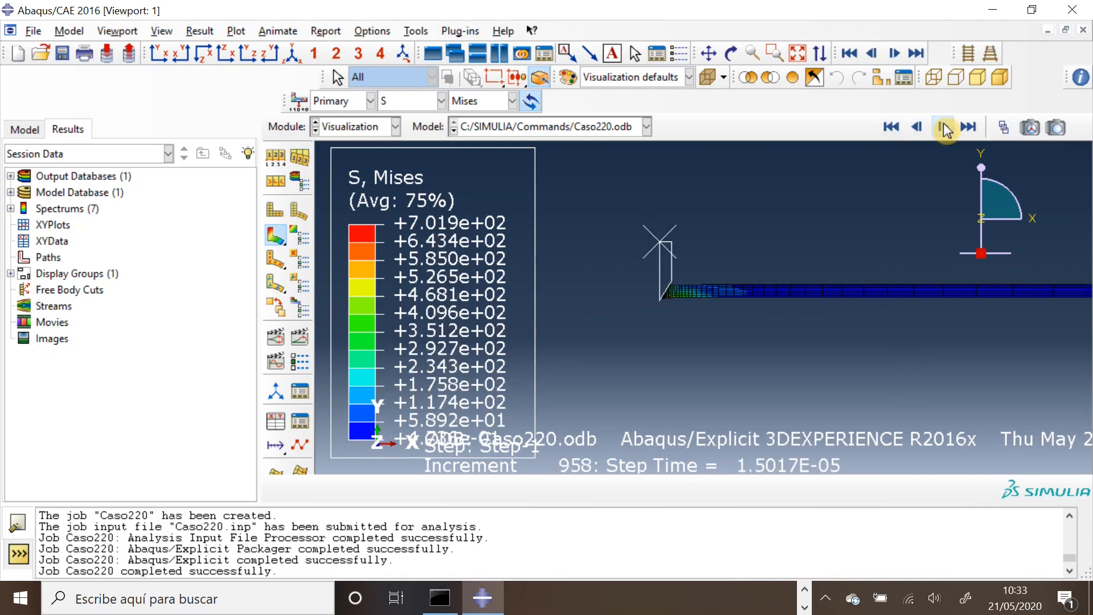
# Examine the impact zone close up, stepping frame by frame from the start through the plate's perforation
pyautogui.scroll(5, 651, 296)
pyautogui.click(892, 128)
pyautogui.click(943, 127)
pyautogui.scroll(1, 729, 232)
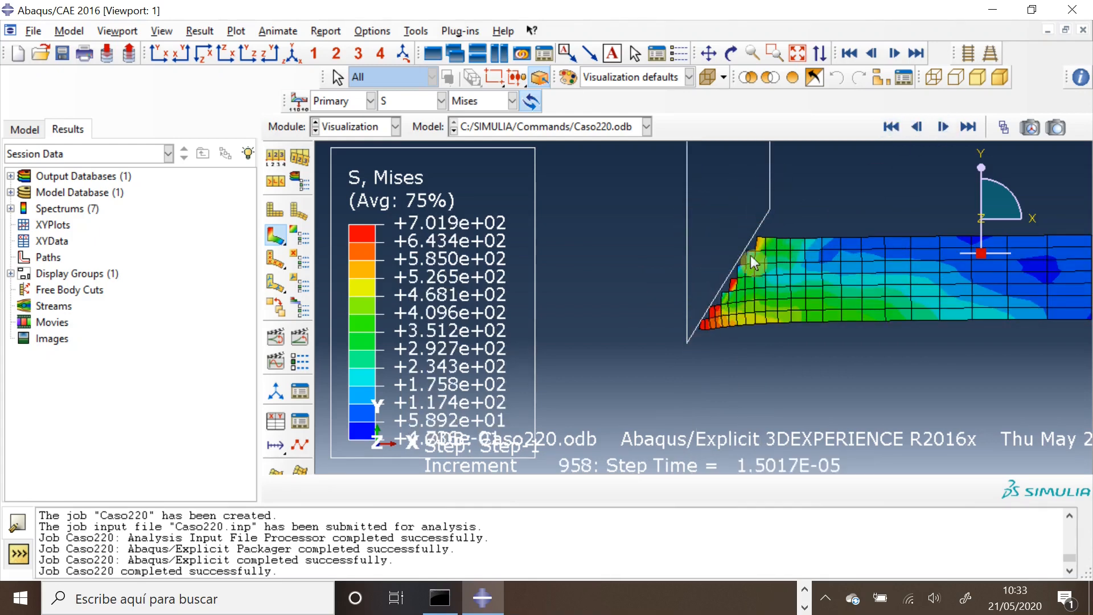
pyautogui.click(941, 128)
pyautogui.click(942, 128)
pyautogui.click(943, 127)
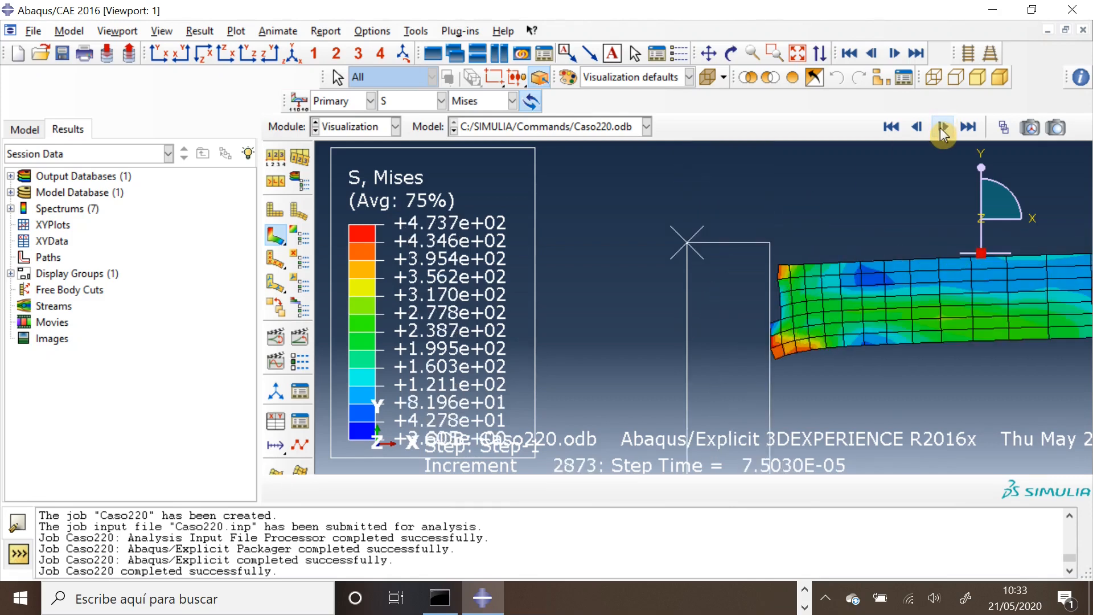
# Switch the contour plot of the perforated plate from Mises stress to equivalent plastic strain (PEEQ)
pyautogui.scroll(-3, 700, 333)
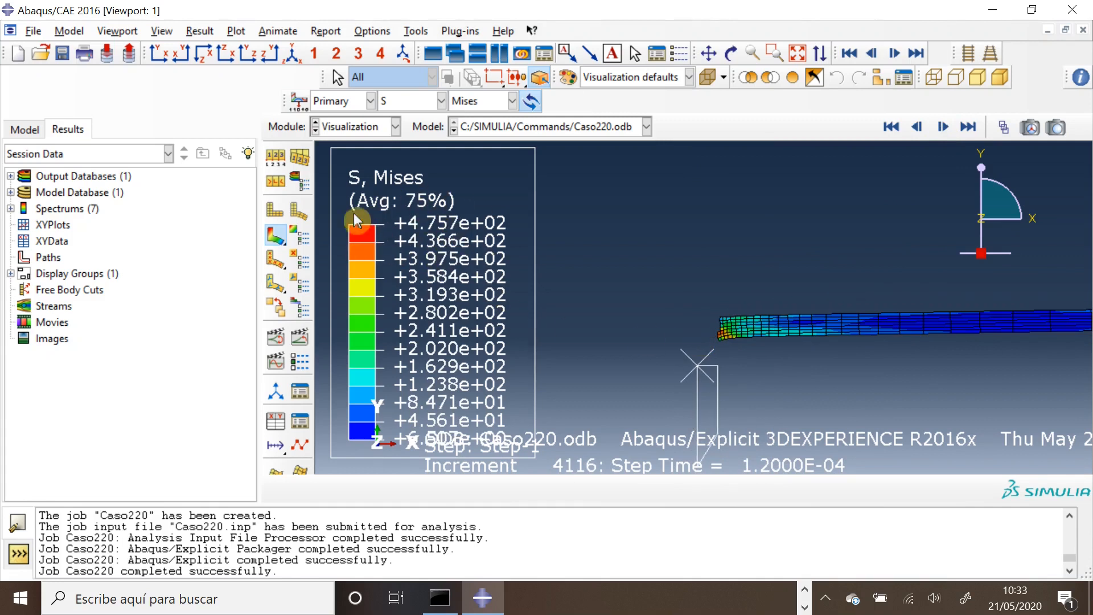
pyautogui.moveTo(961, 318); pyautogui.dragTo(746, 297)
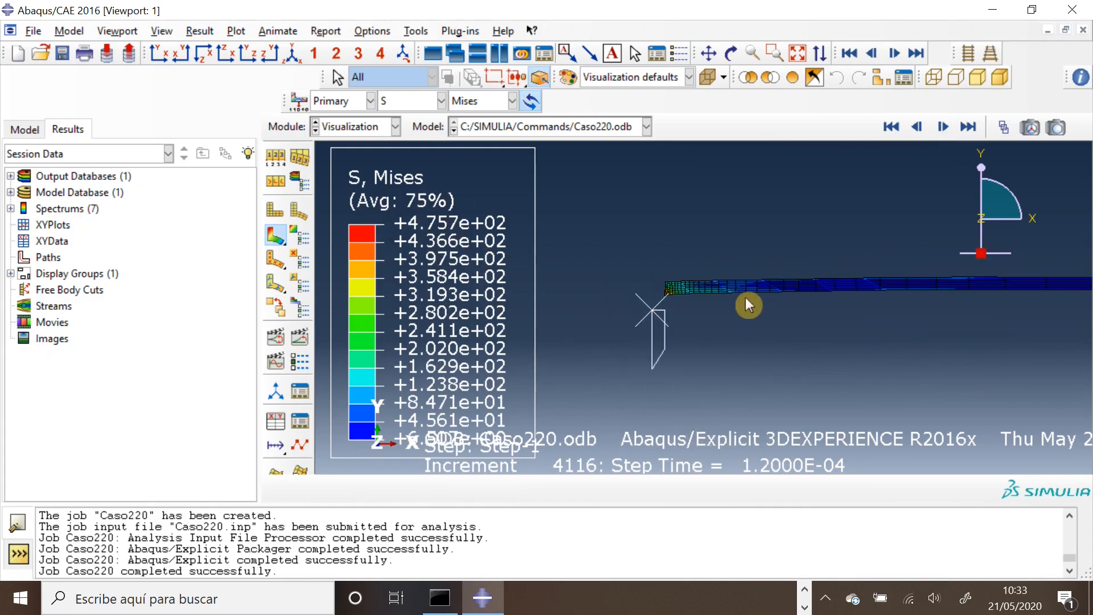
pyautogui.click(434, 101)
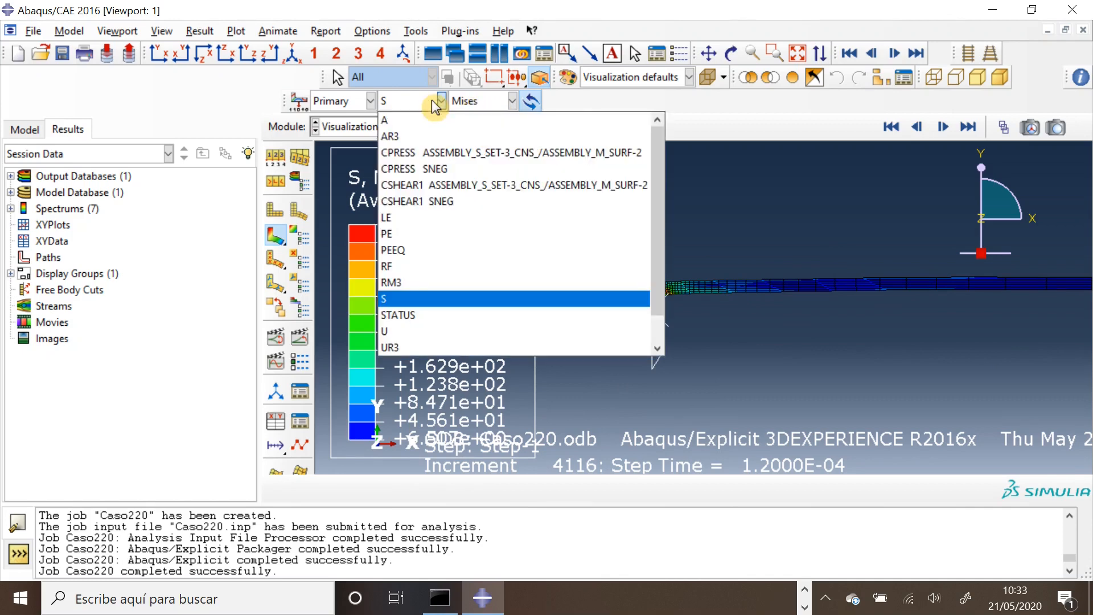
pyautogui.click(410, 250)
pyautogui.scroll(-5, 682, 305)
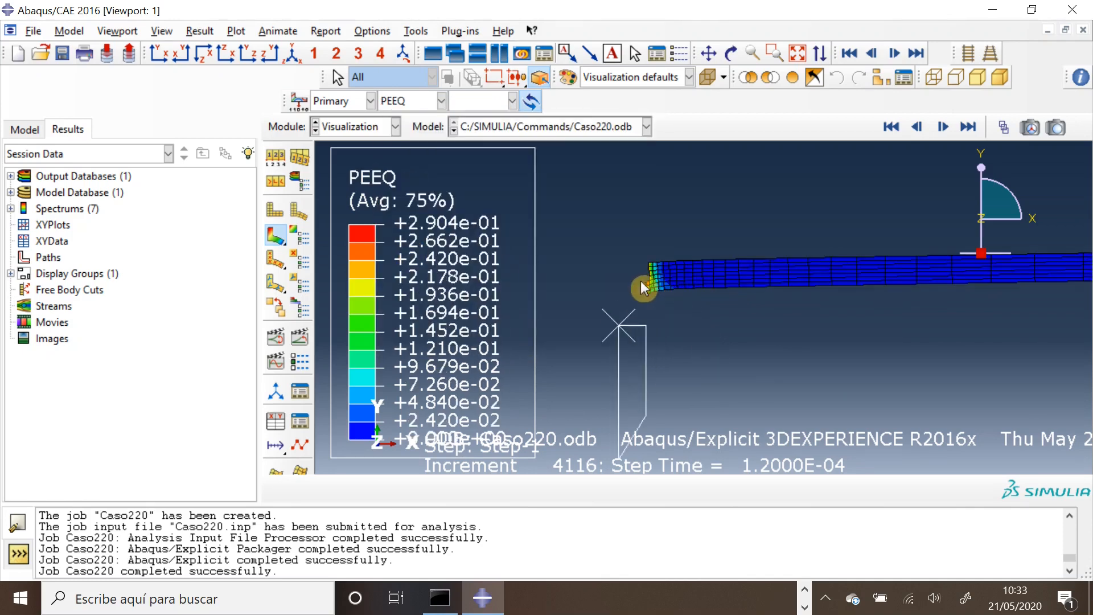
# Step through the PEEQ results from the first frame to examine plastic strain at the plate's impact edge
pyautogui.click(891, 131)
pyautogui.click(944, 126)
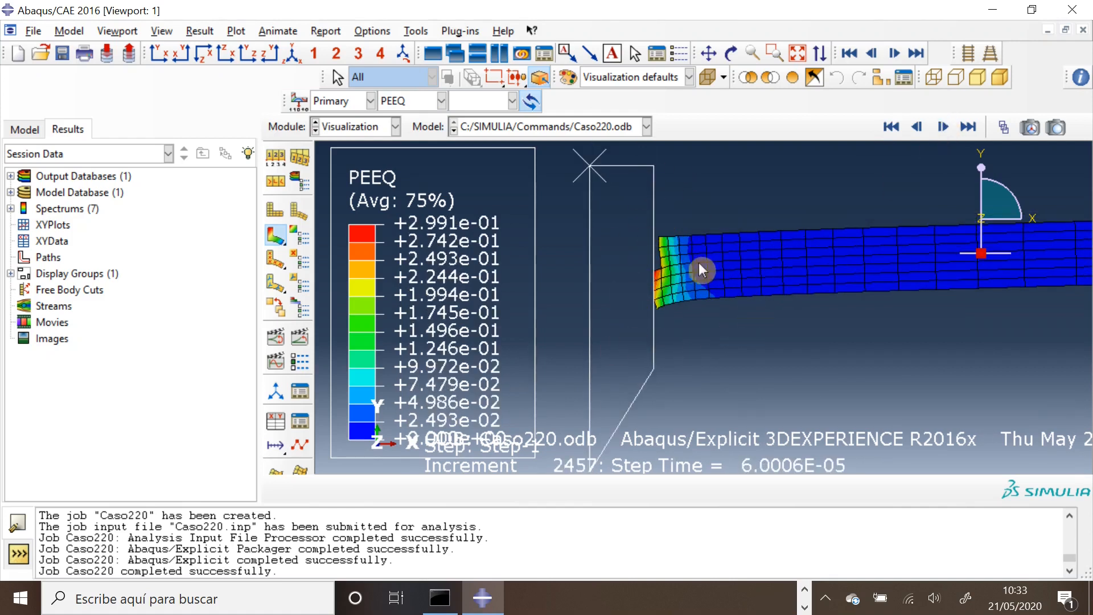
pyautogui.scroll(-1, 698, 265)
pyautogui.scroll(-1, 763, 250)
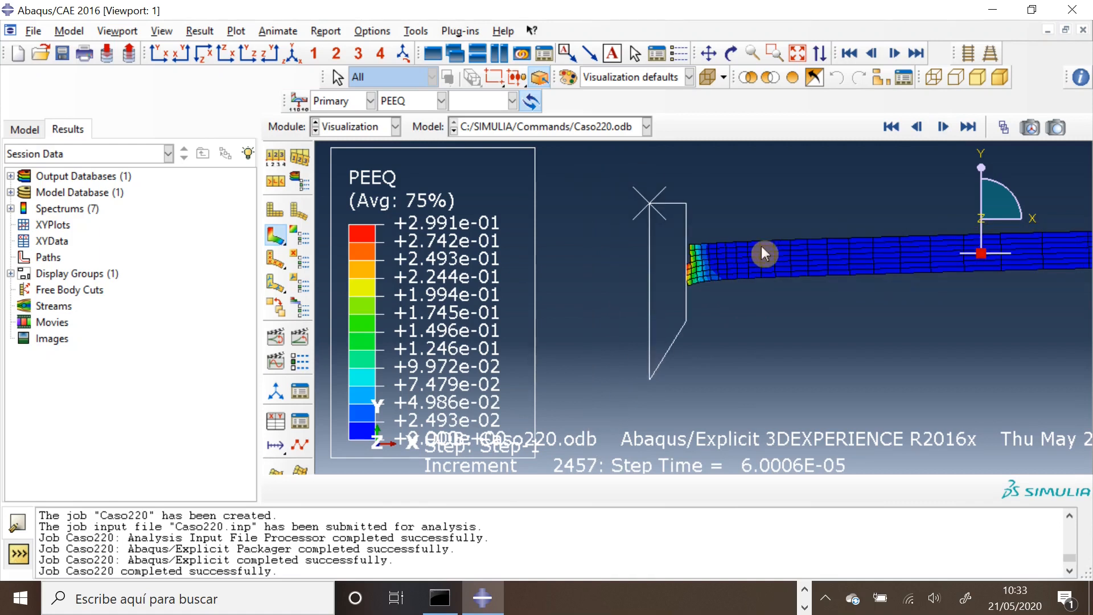
# Plot the projectile reference node's spatial velocity V2 against time from the ODB history output
pyautogui.click(279, 428)
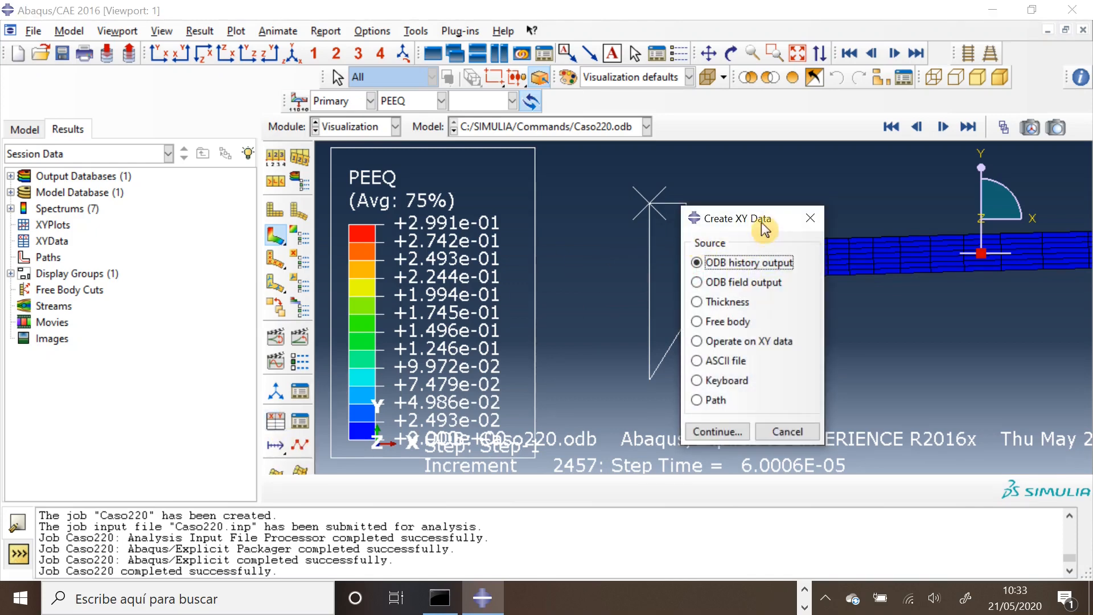
pyautogui.moveTo(763, 152); pyautogui.dragTo(529, 155)
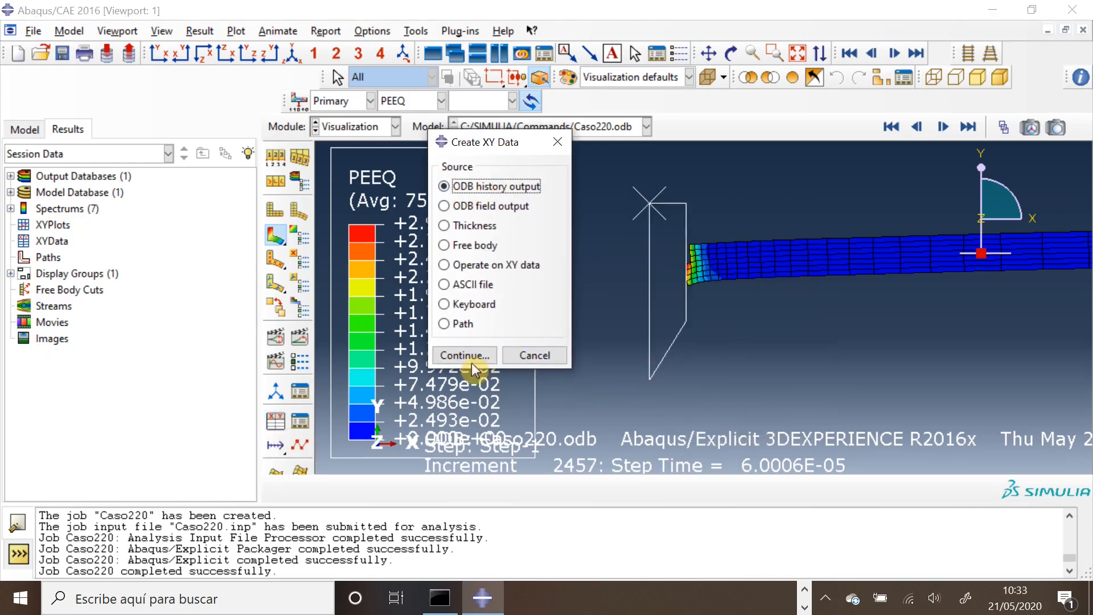
pyautogui.click(468, 360)
pyautogui.moveTo(613, 209); pyautogui.dragTo(659, 109)
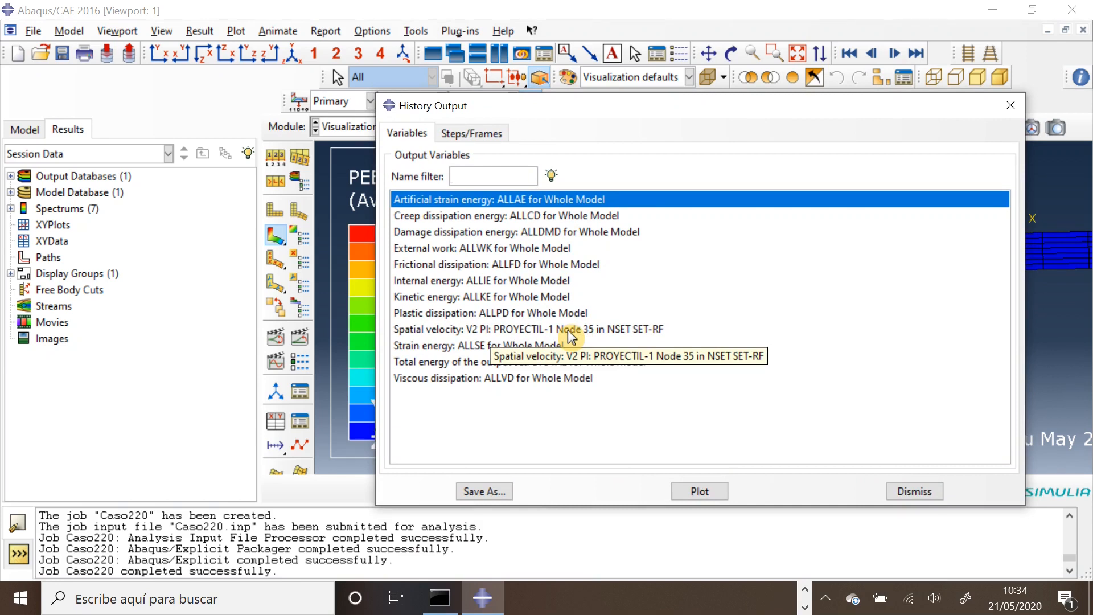
pyautogui.click(501, 330)
pyautogui.click(700, 491)
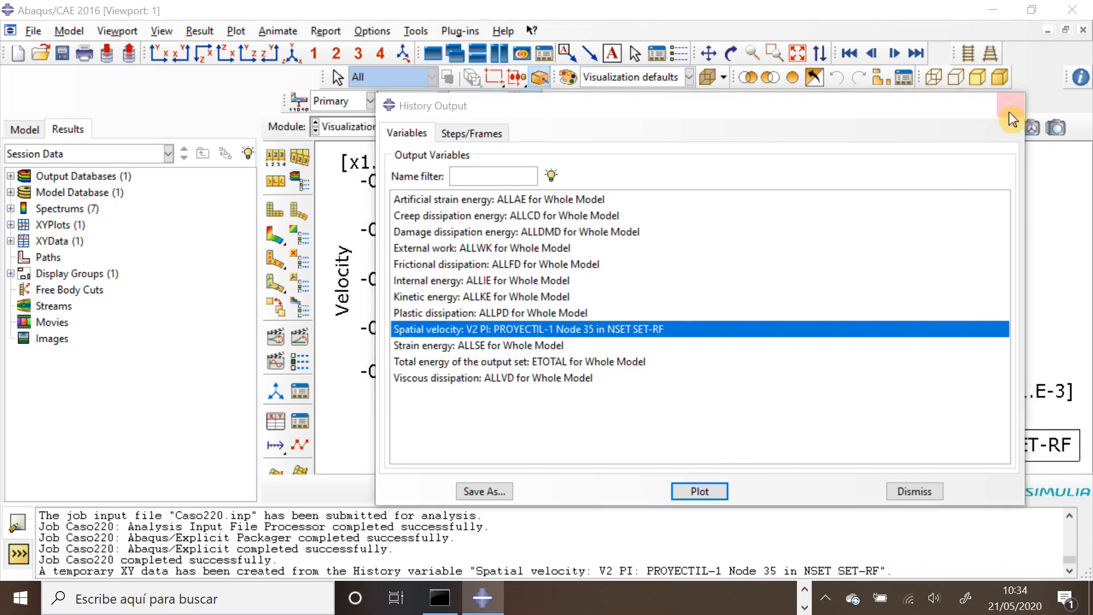
pyautogui.click(1015, 117)
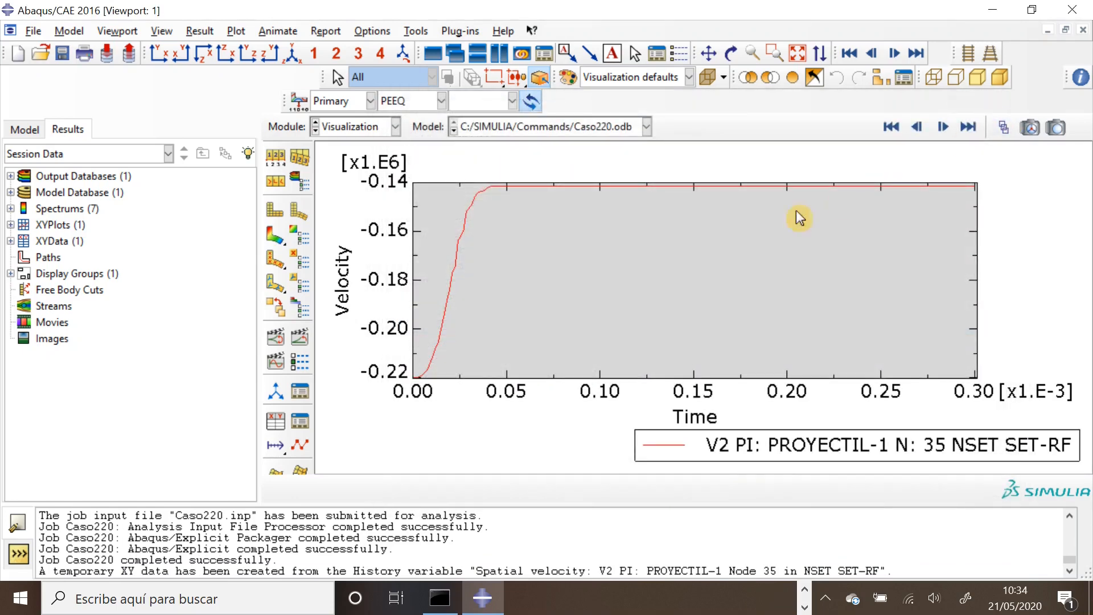
# Probe the V2 velocity curve at its start, on the rise and on the plateau to read the impact and residual velocities
pyautogui.click(1080, 80)
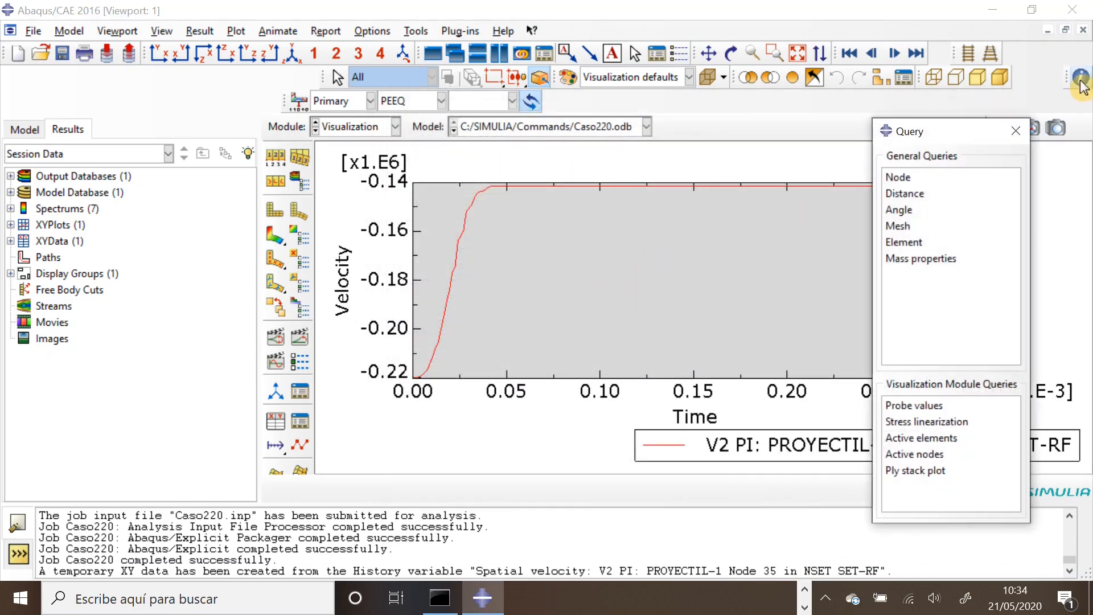
pyautogui.click(922, 405)
pyautogui.moveTo(640, 523); pyautogui.dragTo(1087, 276)
pyautogui.moveTo(415, 382)
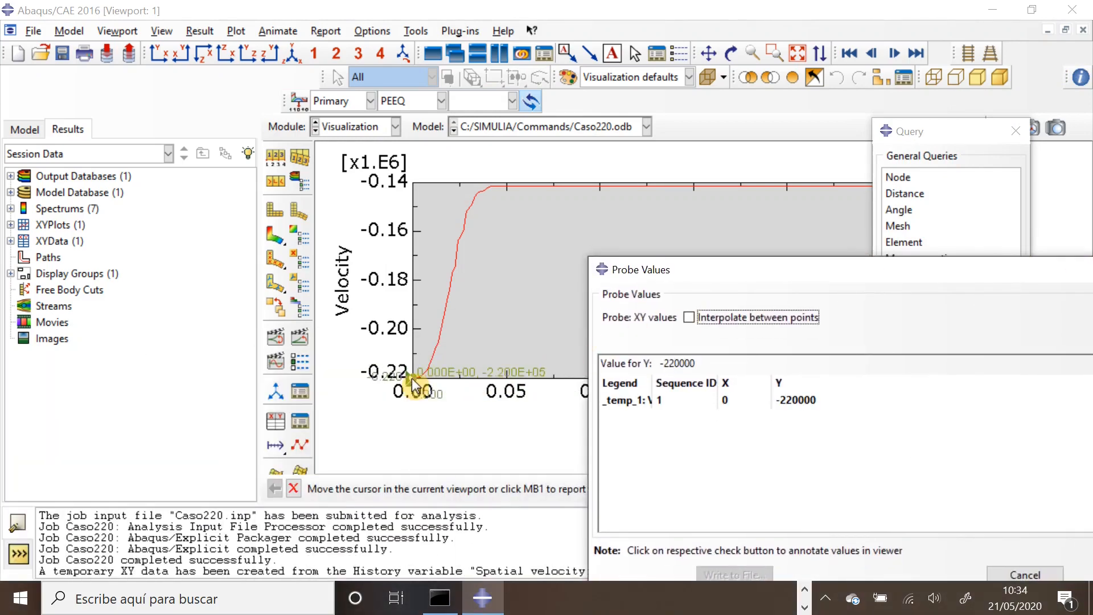
pyautogui.moveTo(466, 216)
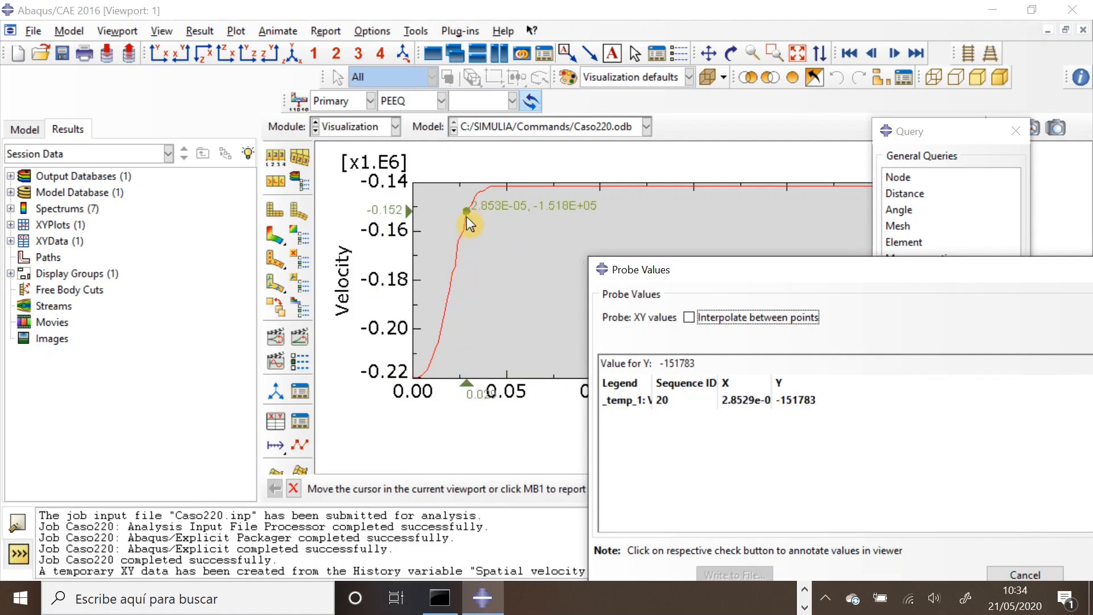
pyautogui.click(528, 193)
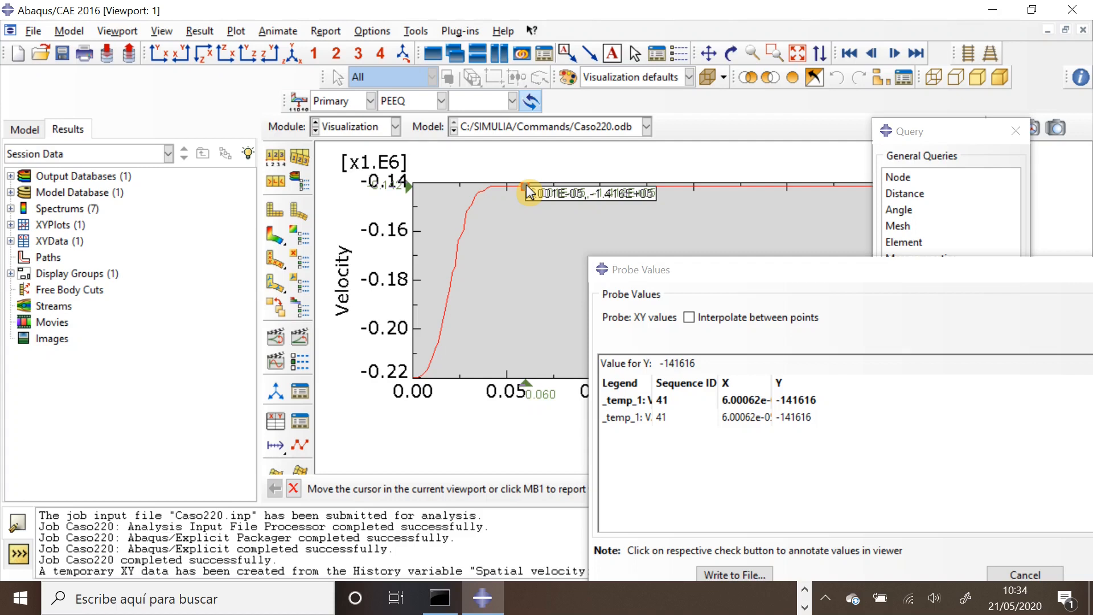
pyautogui.moveTo(898, 283); pyautogui.dragTo(771, 249)
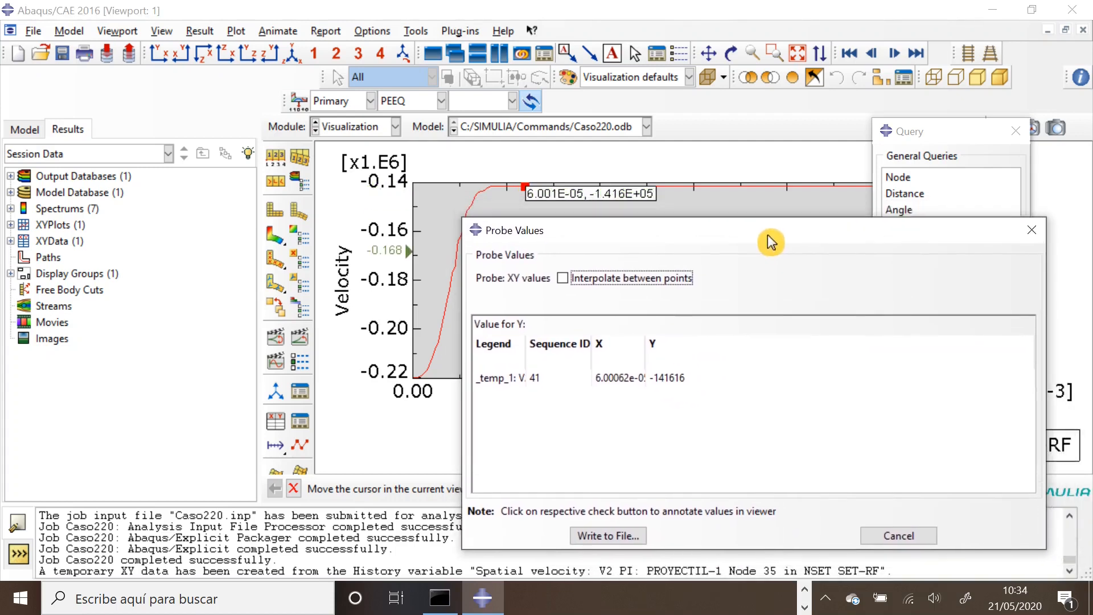
pyautogui.click(1042, 239)
pyautogui.click(756, 453)
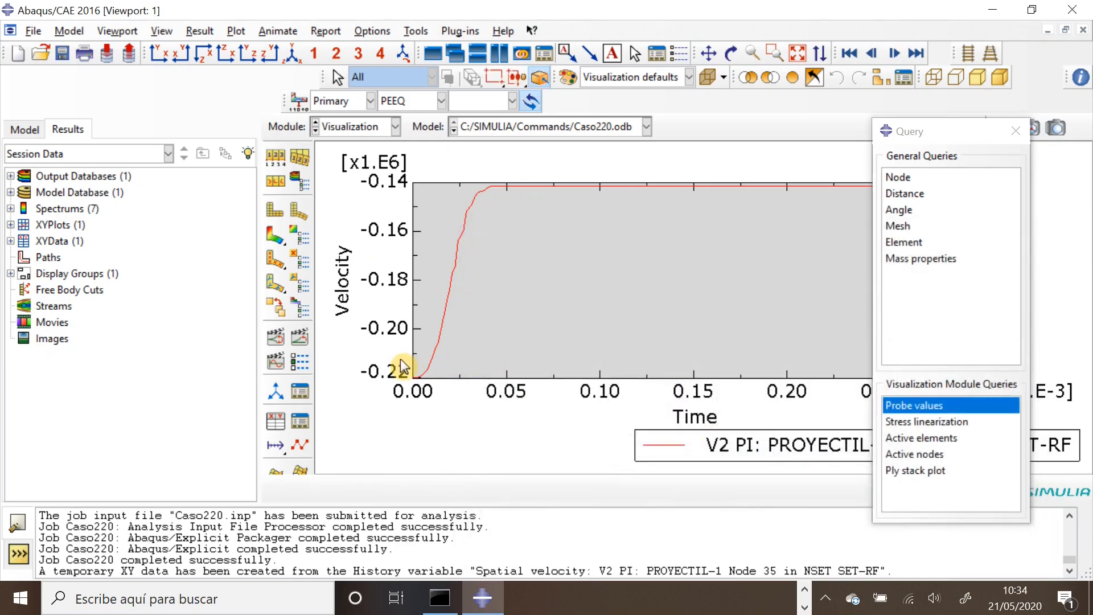
pyautogui.click(1016, 131)
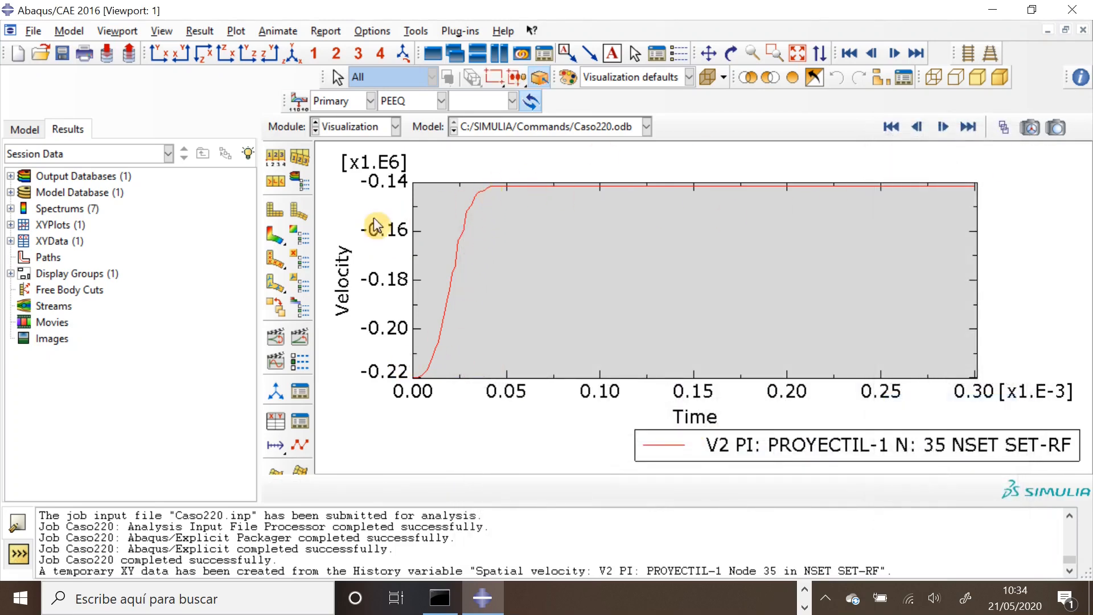
# Return to the PEEQ contour plot on the deformed shape and advance the frame
pyautogui.click(275, 234)
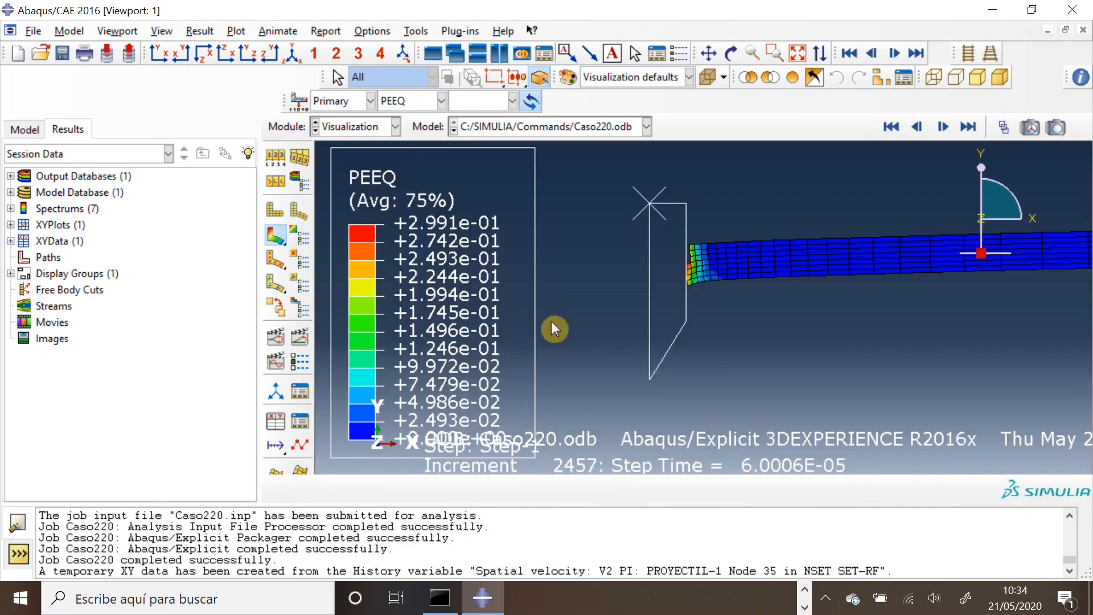
pyautogui.click(945, 128)
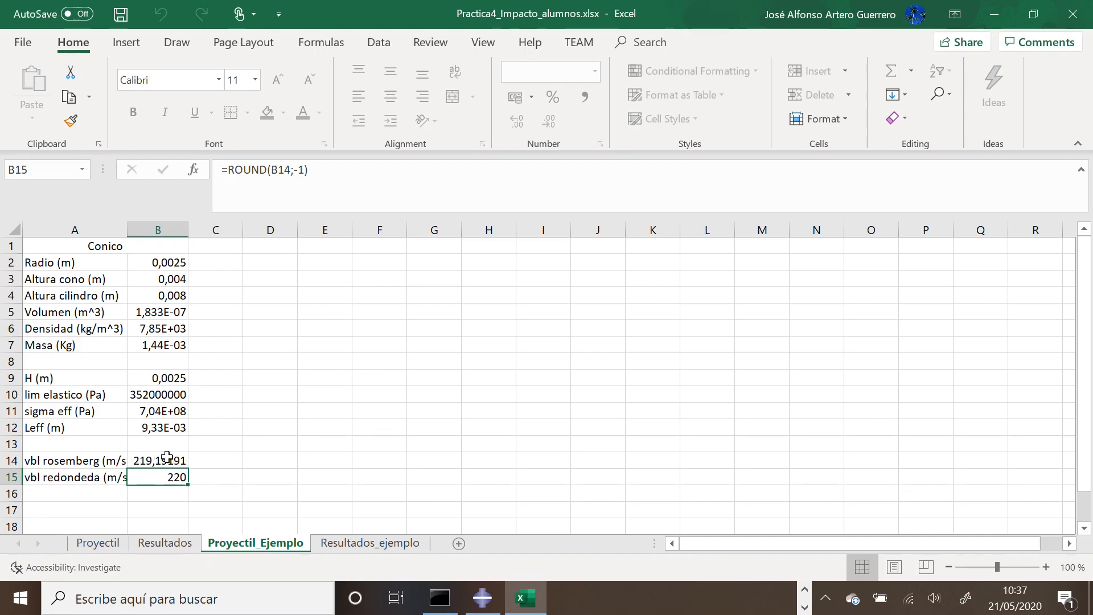
# In the Excel workbook Practica4_Impacto_alumnos.xlsx, review the example's rounded ballistic limit and each initial and residual velocity pair on Resultados_ejemplo
pyautogui.click(180, 490)
pyautogui.click(174, 479)
pyautogui.click(356, 545)
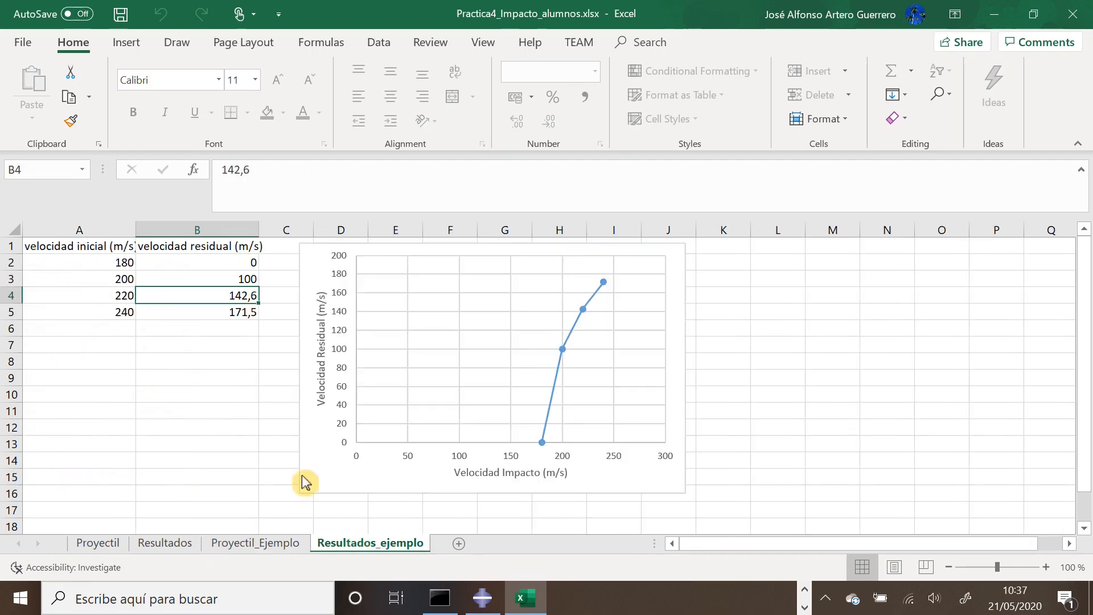
pyautogui.click(83, 294)
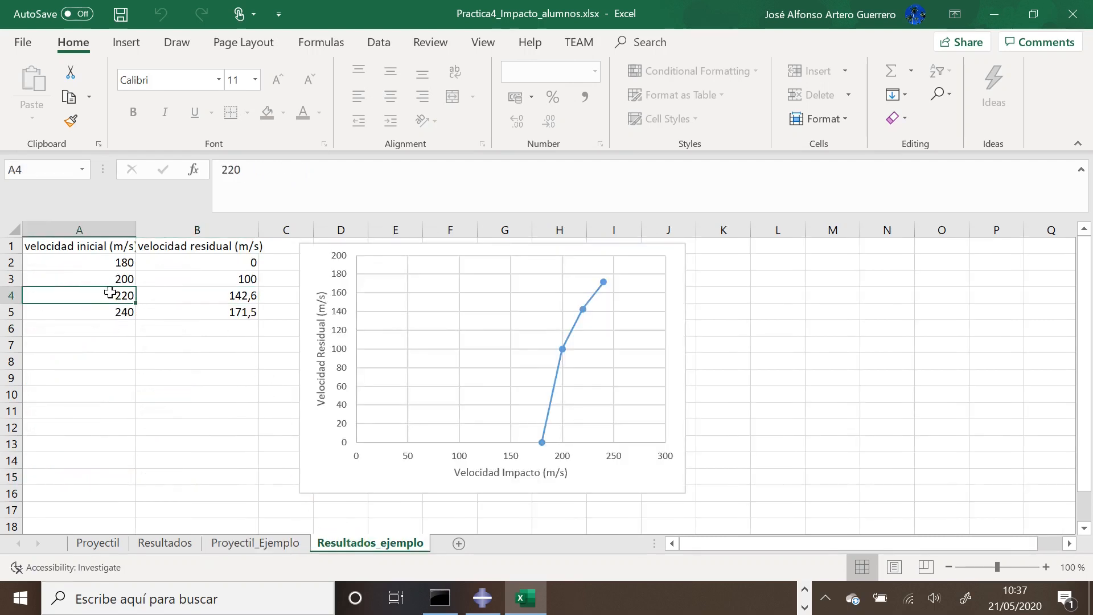
pyautogui.click(223, 292)
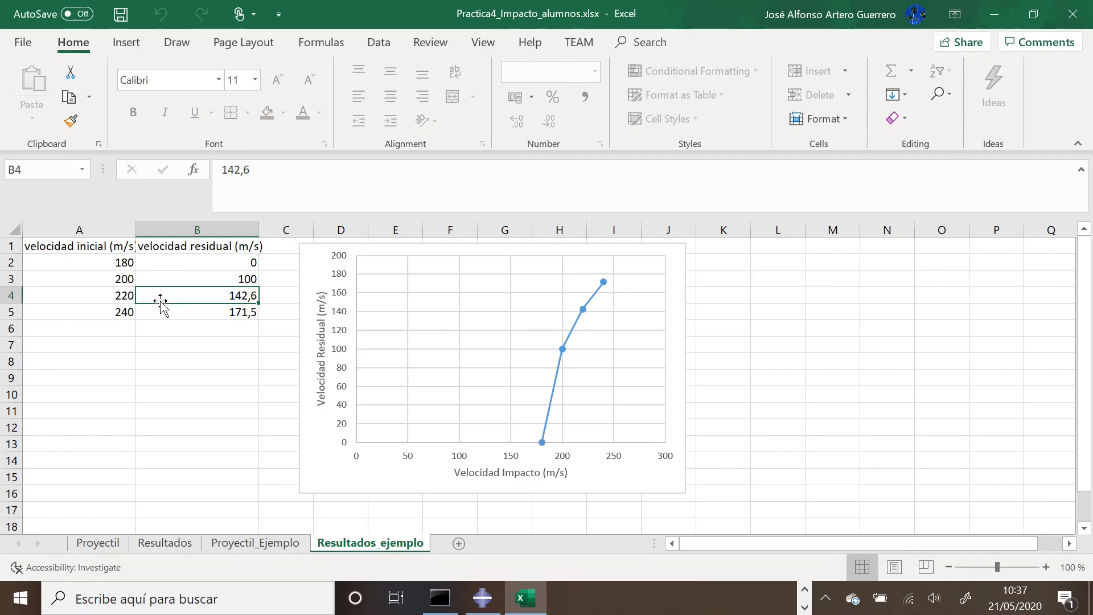
pyautogui.click(129, 282)
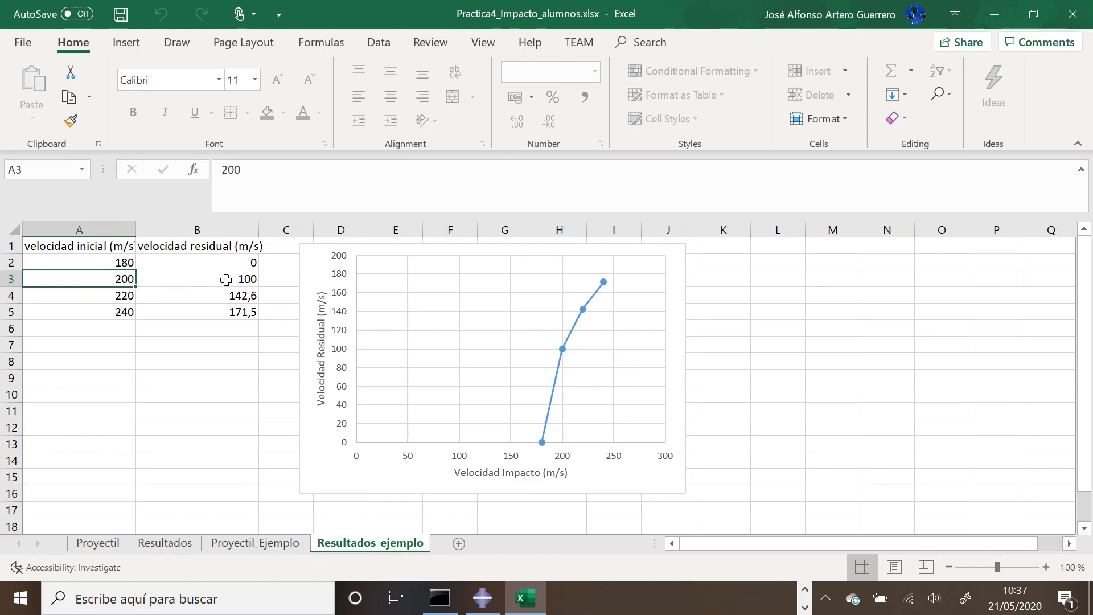
pyautogui.click(249, 281)
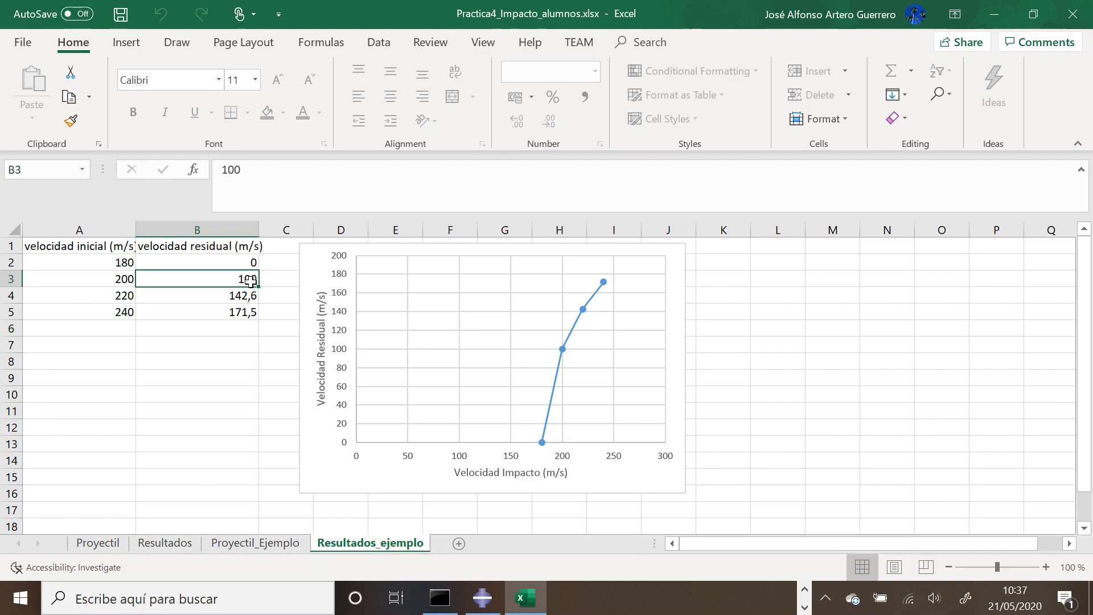
pyautogui.click(127, 265)
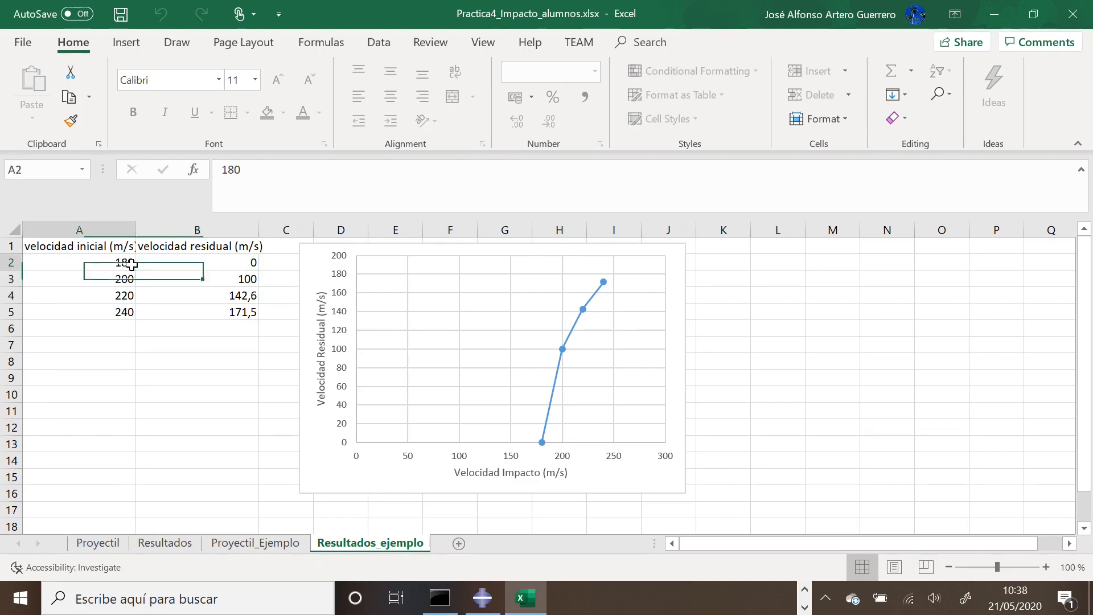
pyautogui.click(201, 266)
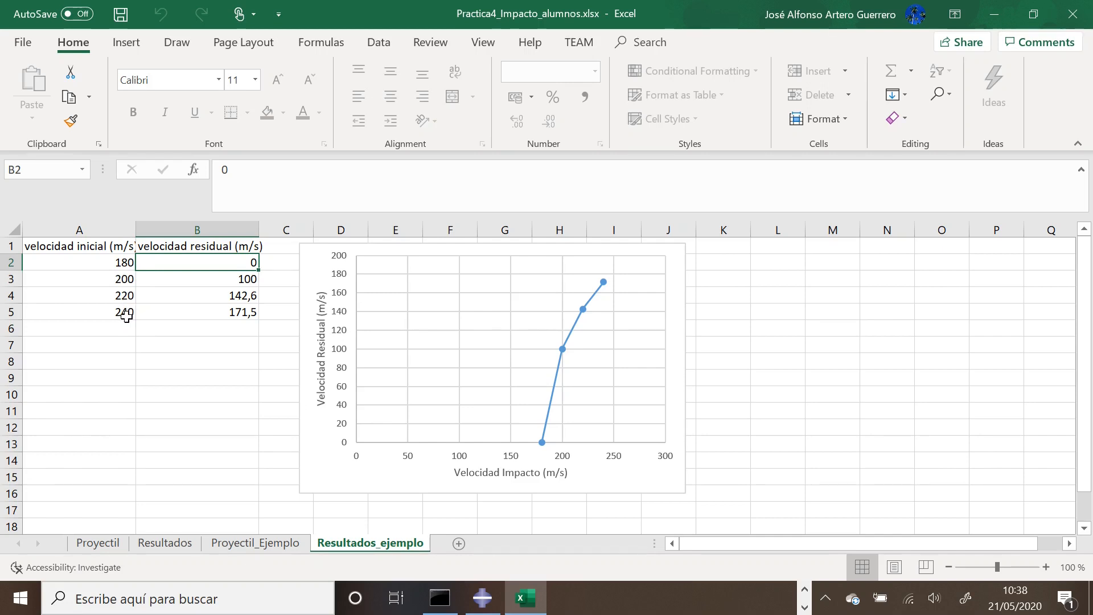
pyautogui.click(245, 317)
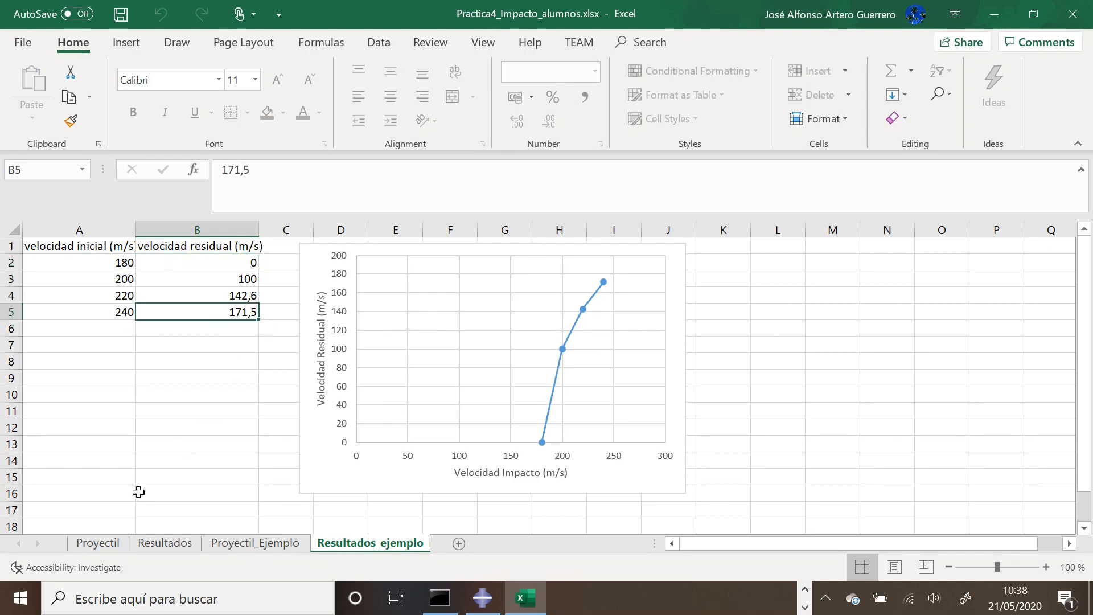
# Review the Proyectil sheet's hemispherical and cylindrical projectile data and the Resultados sheet's velocity table
pyautogui.click(106, 546)
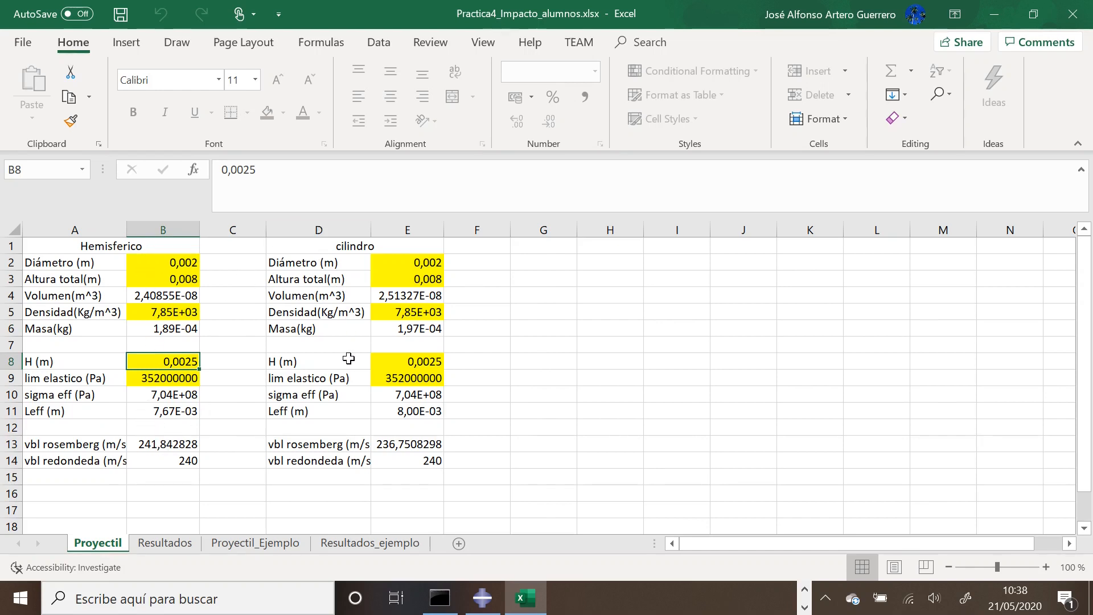
pyautogui.click(163, 544)
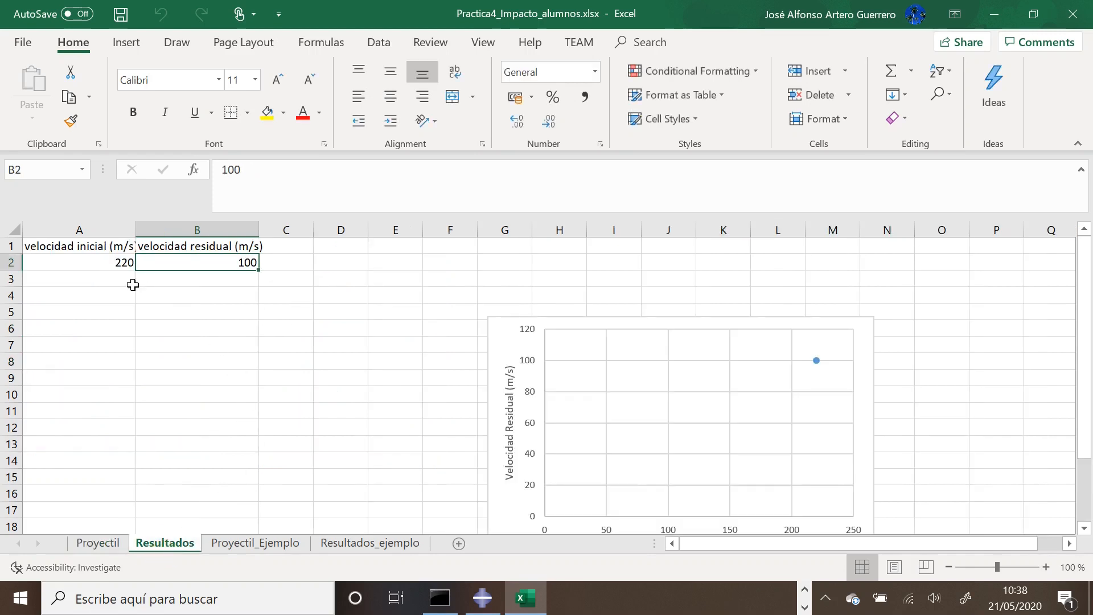